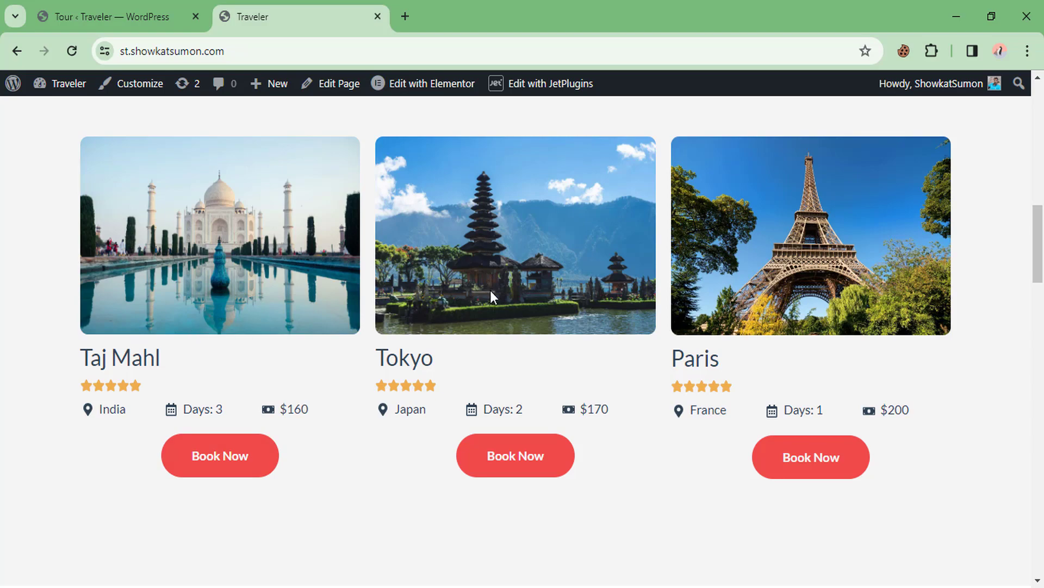
Go to the site's Tours page, preview the Tokyo tour's booking page, then return
scroll(490, 289, up, 1)
scroll(435, 256, up, 10)
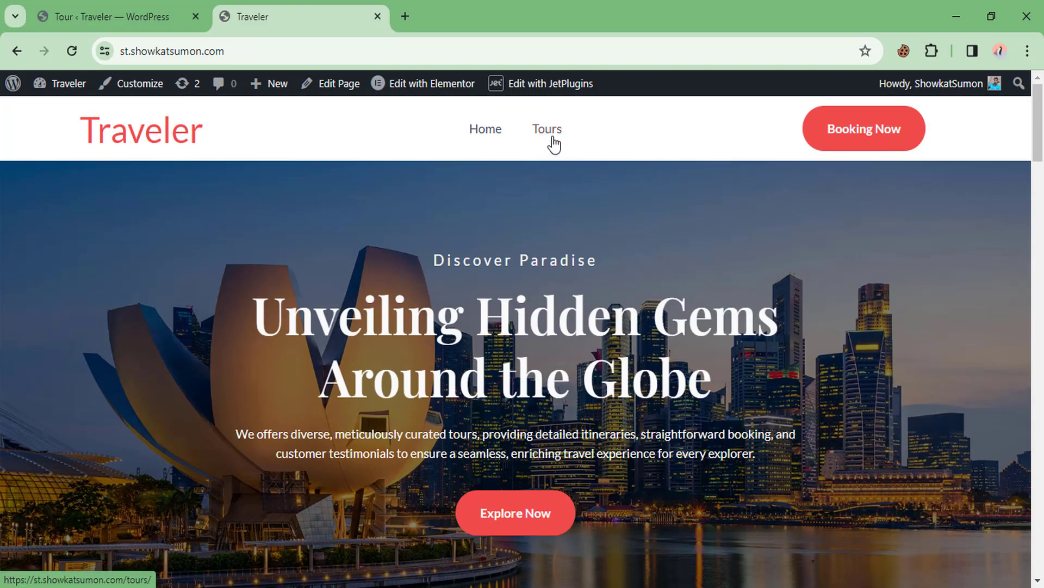
click(552, 138)
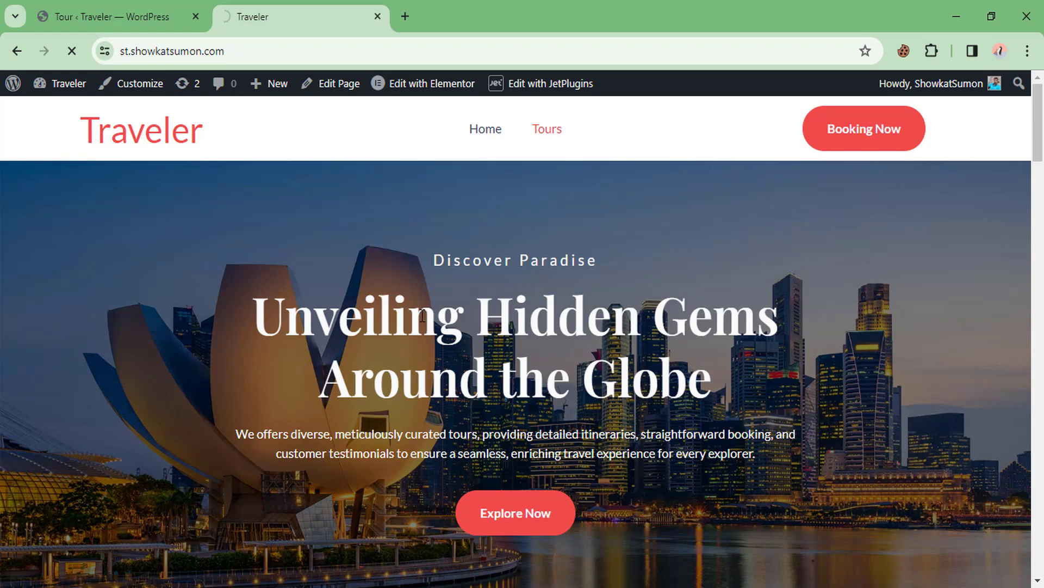
scroll(423, 316, down, 9)
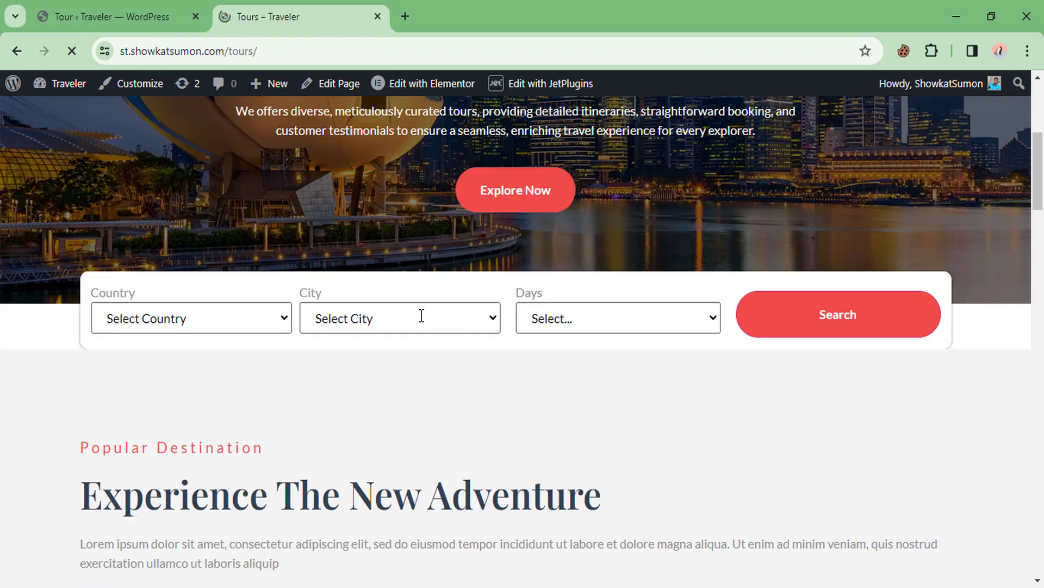
scroll(428, 326, down, 12)
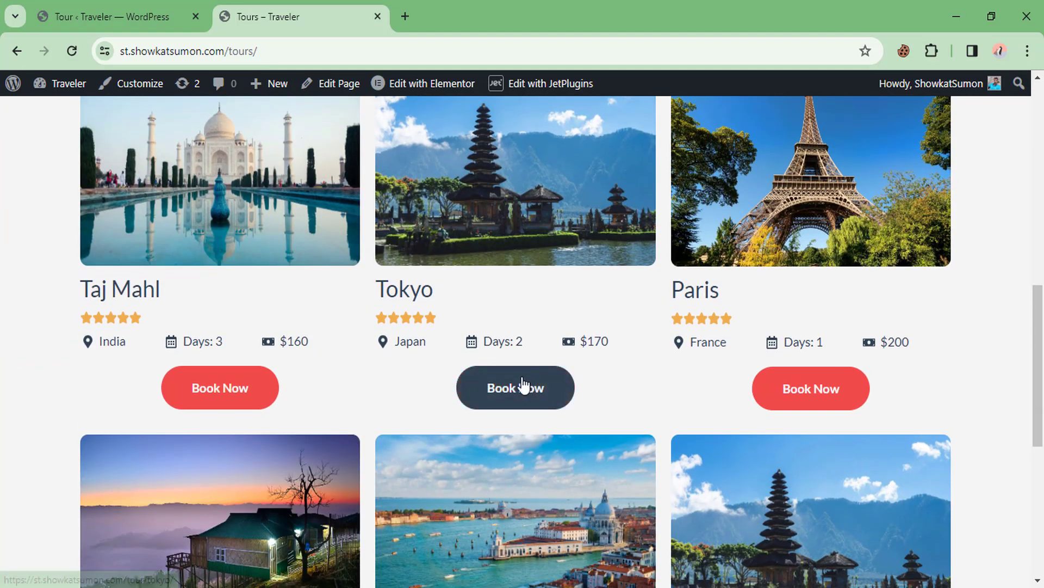
click(522, 386)
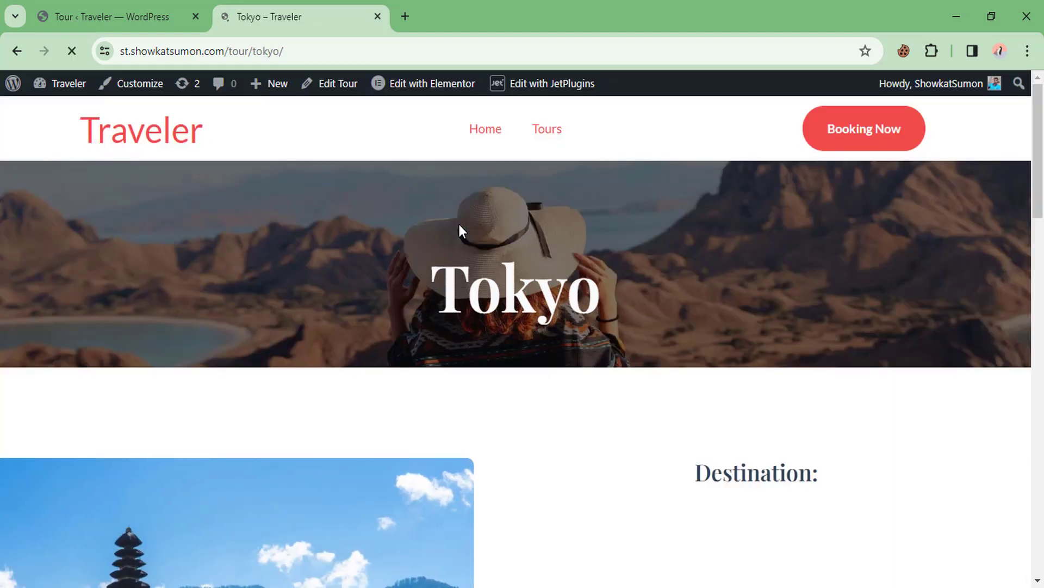
scroll(452, 229, down, 9)
scroll(442, 229, down, 5)
scroll(442, 231, up, 15)
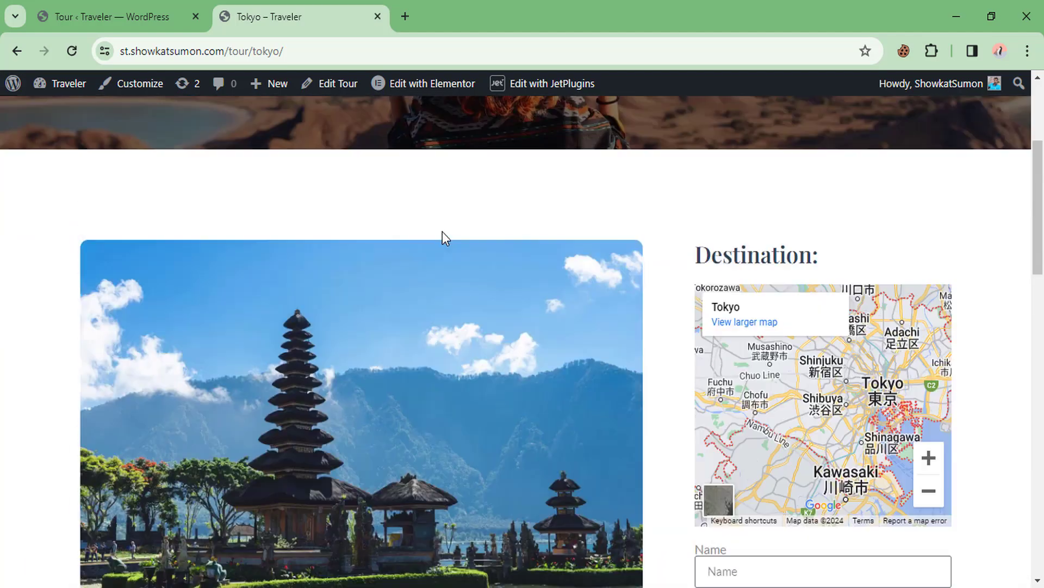
click(540, 133)
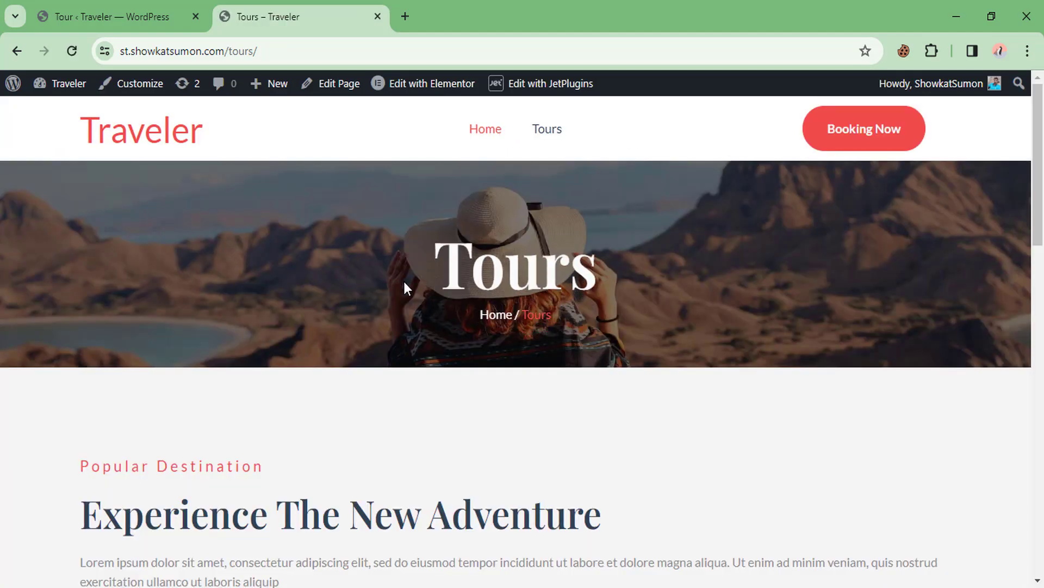
Filter the tours by Country India so only Taj Mahl remains
scroll(403, 280, down, 7)
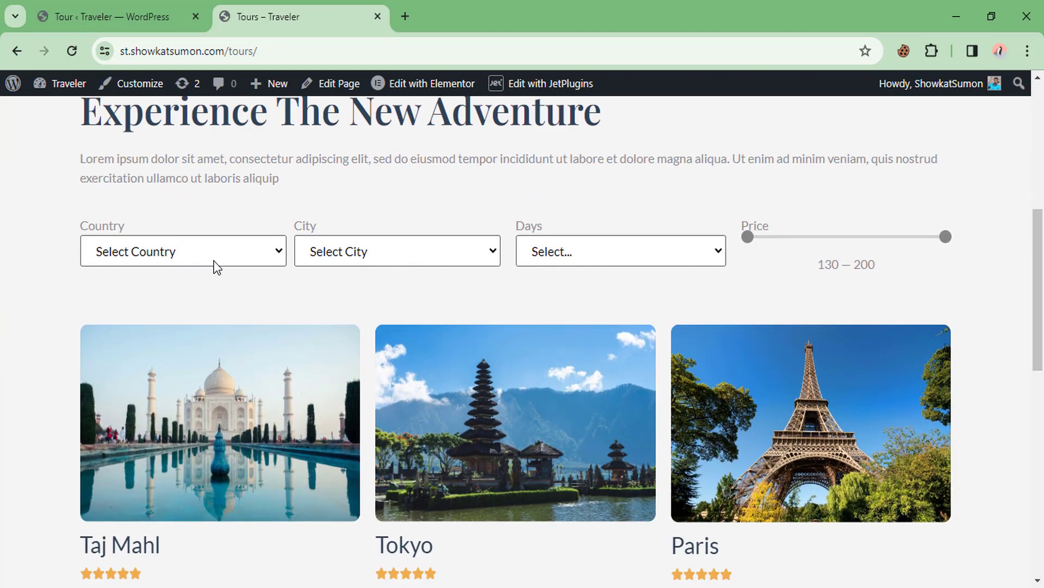
click(214, 260)
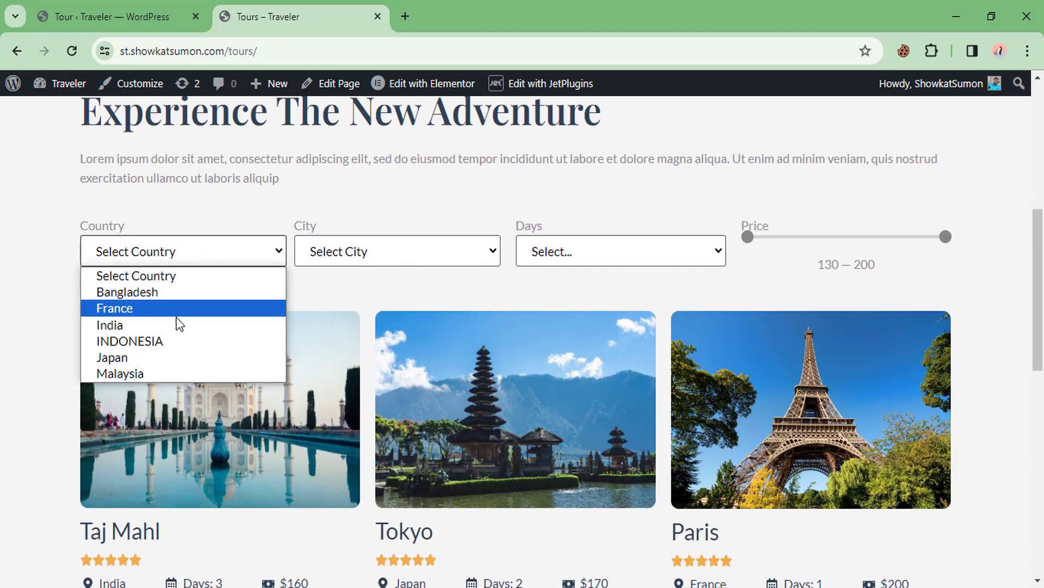
click(175, 322)
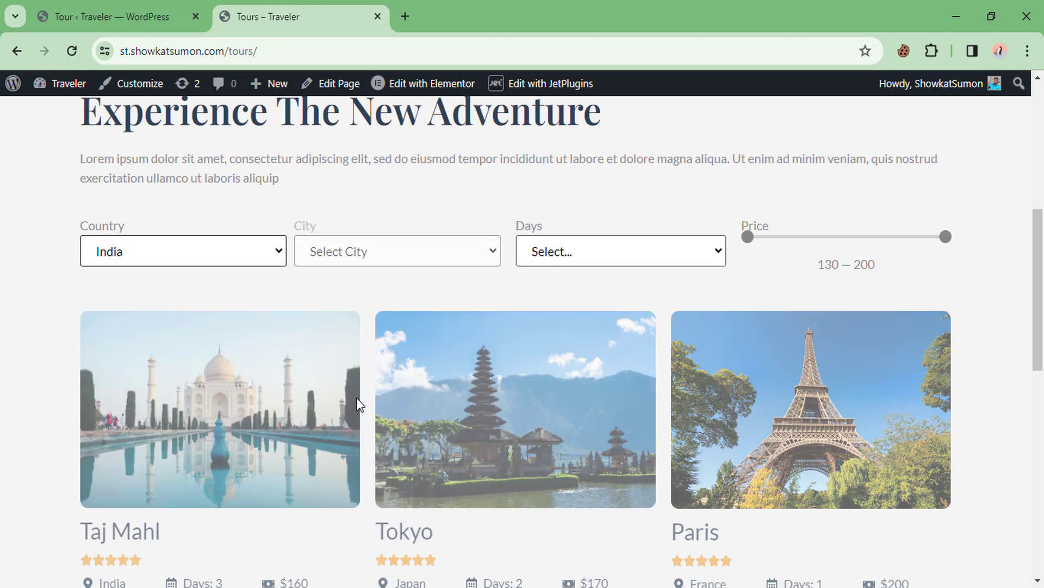
scroll(425, 348, down, 1)
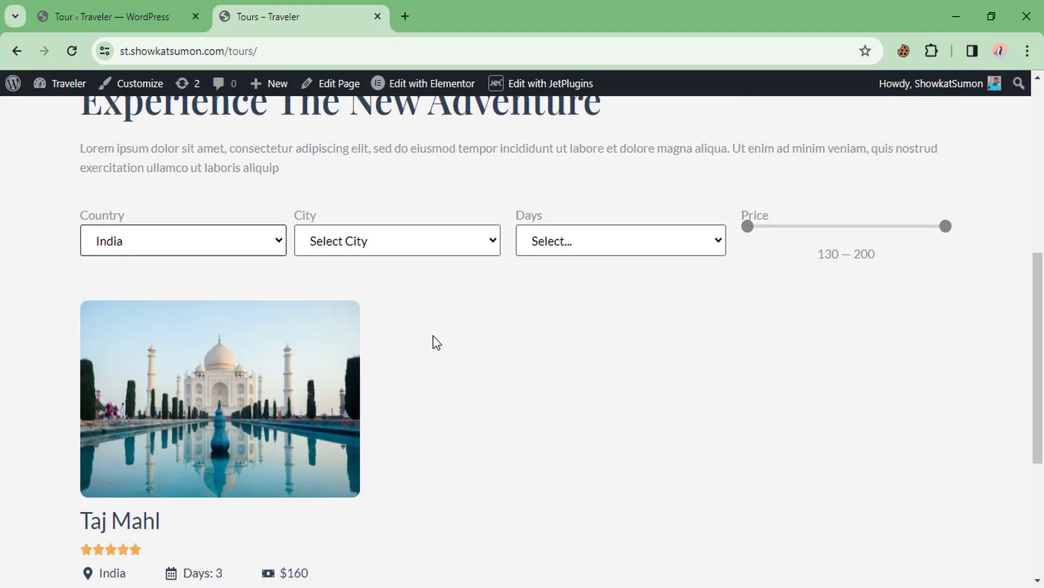
scroll(433, 335, down, 2)
scroll(435, 342, down, 2)
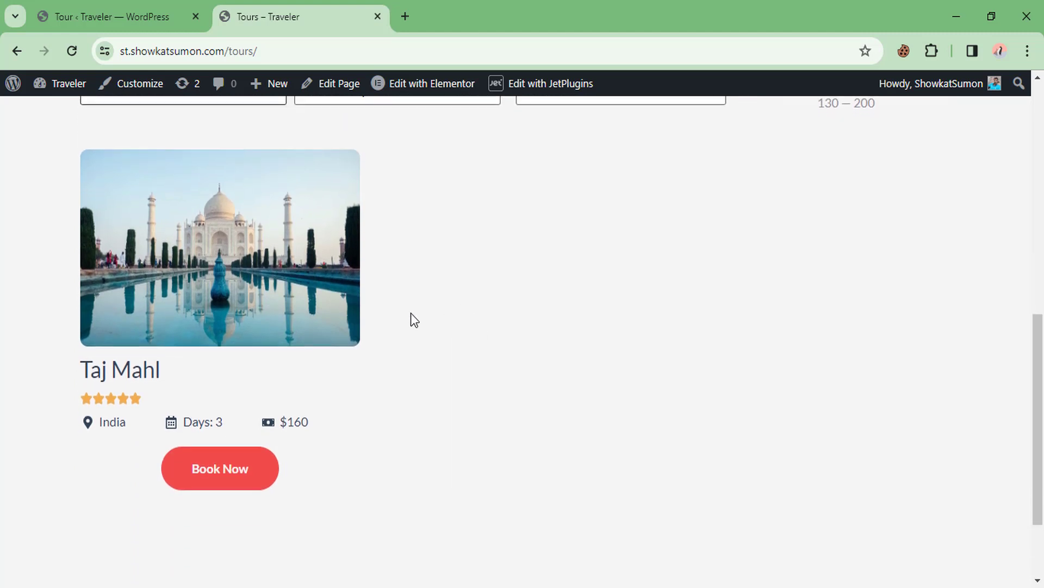
View the Taj Mahl tour page and its Name, Email and Message booking form
click(229, 487)
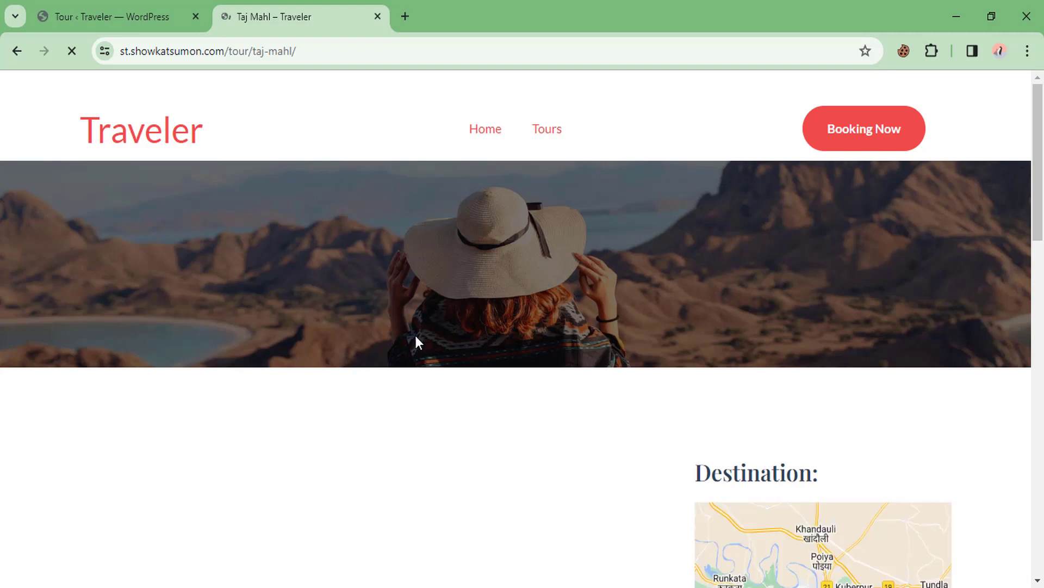
scroll(508, 309, down, 1)
scroll(498, 312, down, 8)
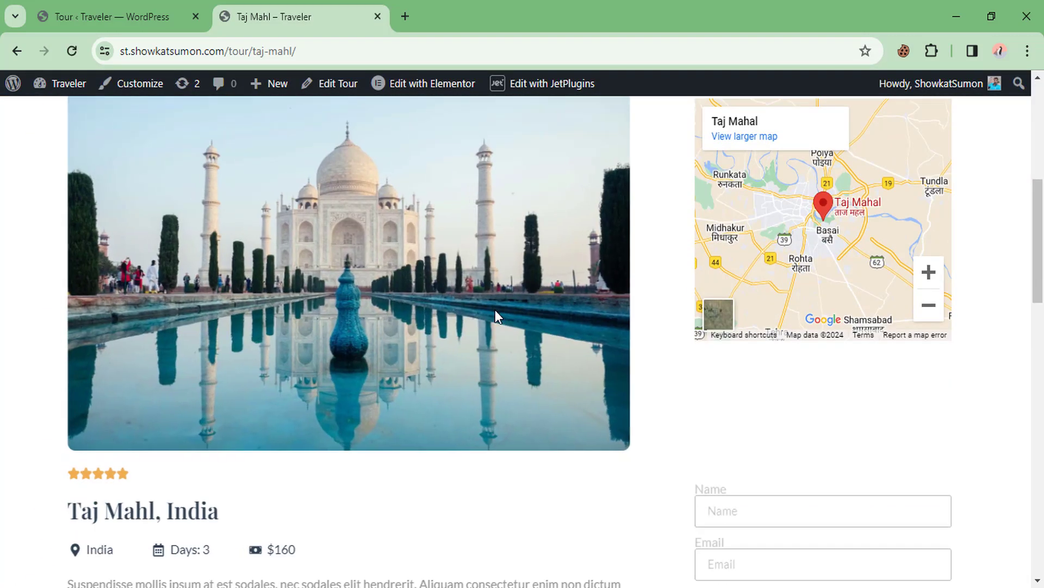
scroll(219, 464, down, 3)
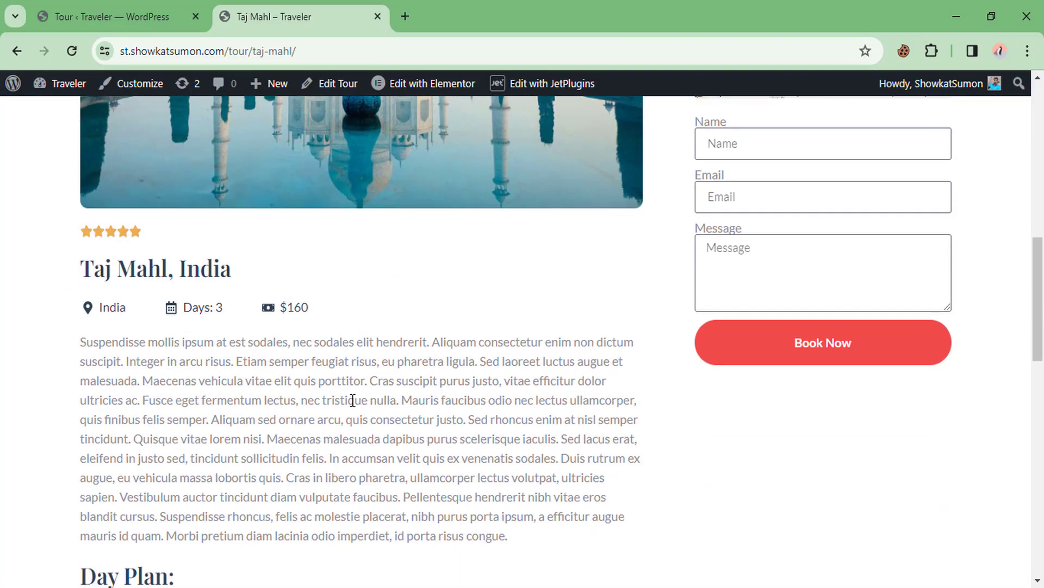
scroll(490, 354, up, 3)
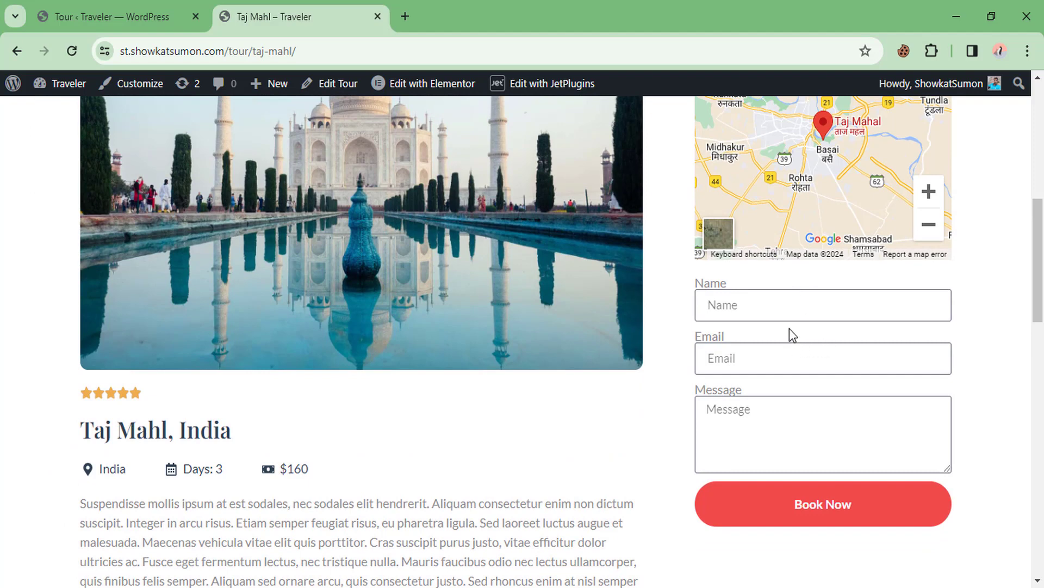
scroll(789, 328, down, 3)
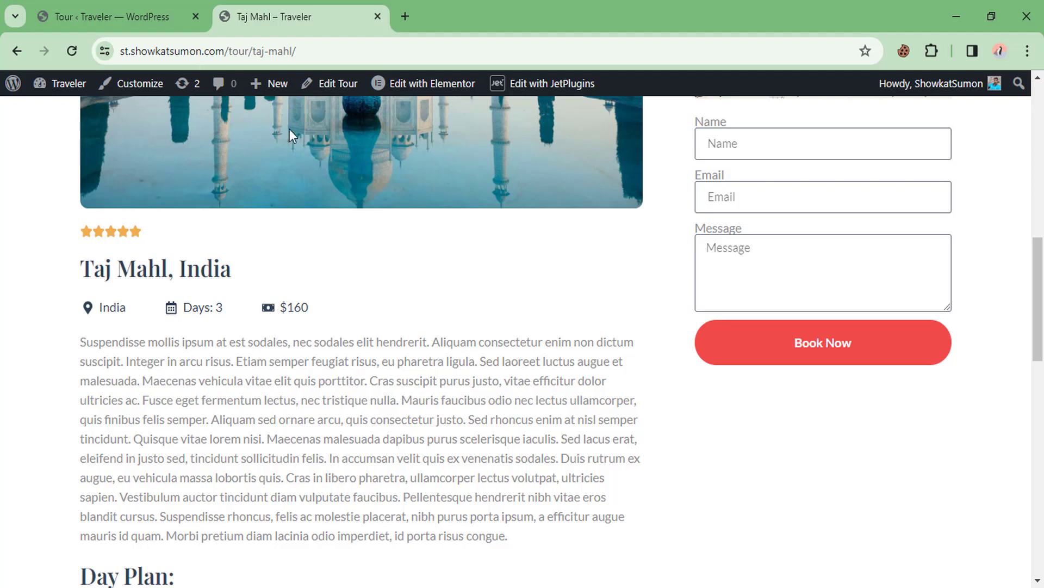
click(112, 7)
Review the Installed Plugins list, including JetBooking, JetEngine, JetFormBuilder and WooCommerce
scroll(77, 433, down, 4)
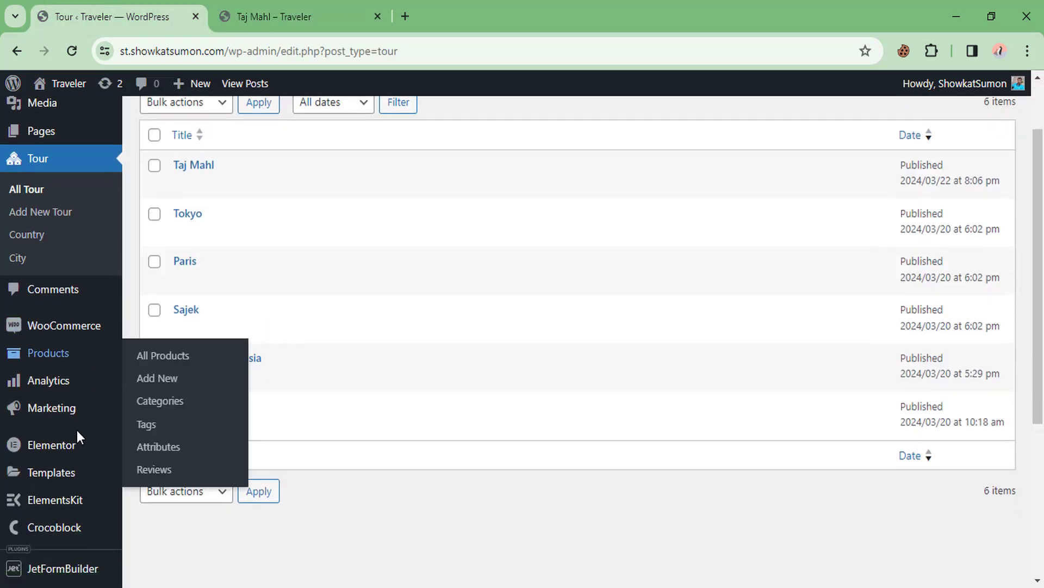
mouse_move(80, 510)
scroll(80, 510, down, 1)
mouse_move(65, 479)
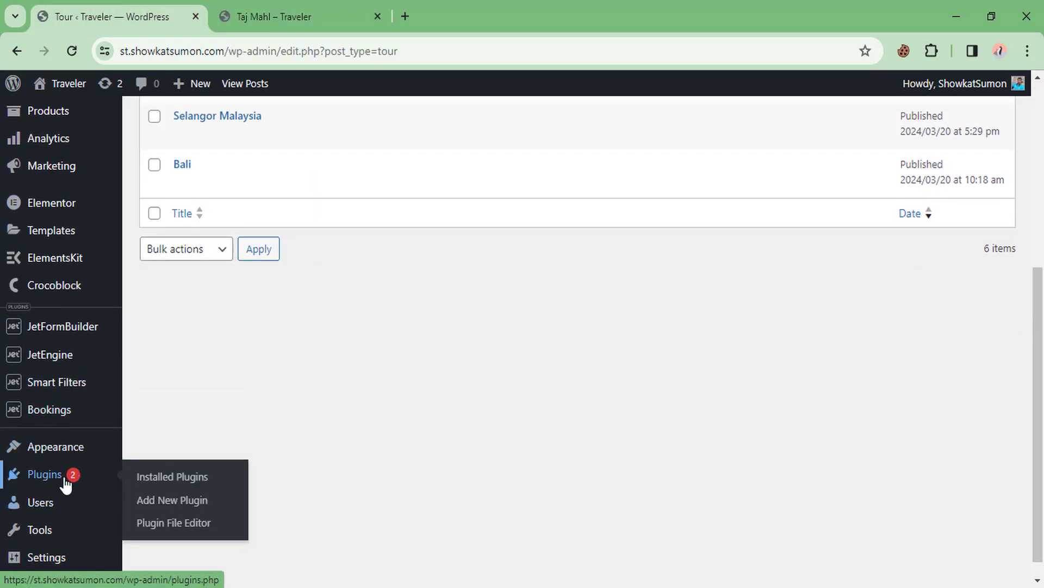
click(161, 483)
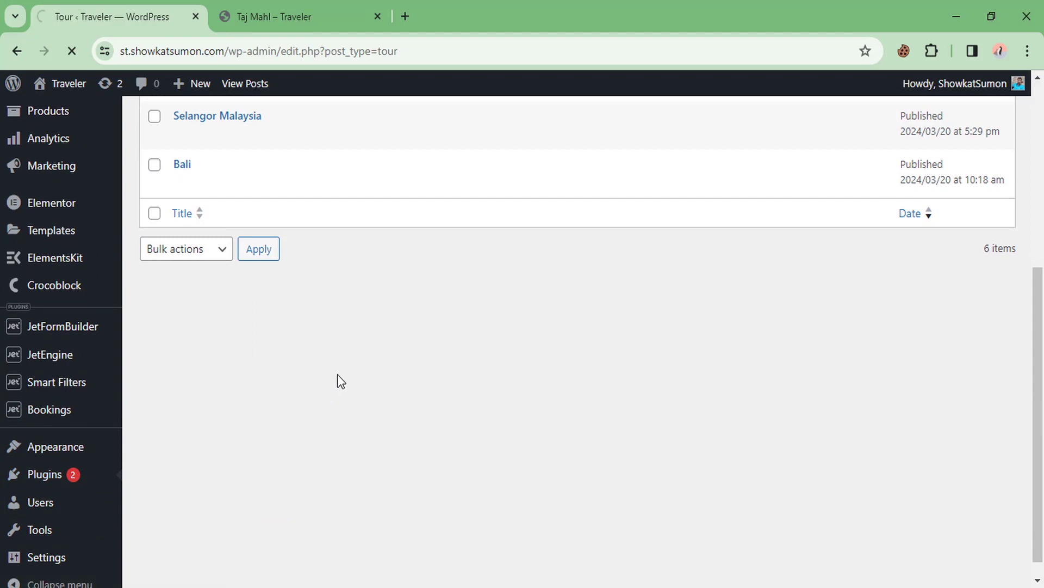
scroll(326, 358, down, 3)
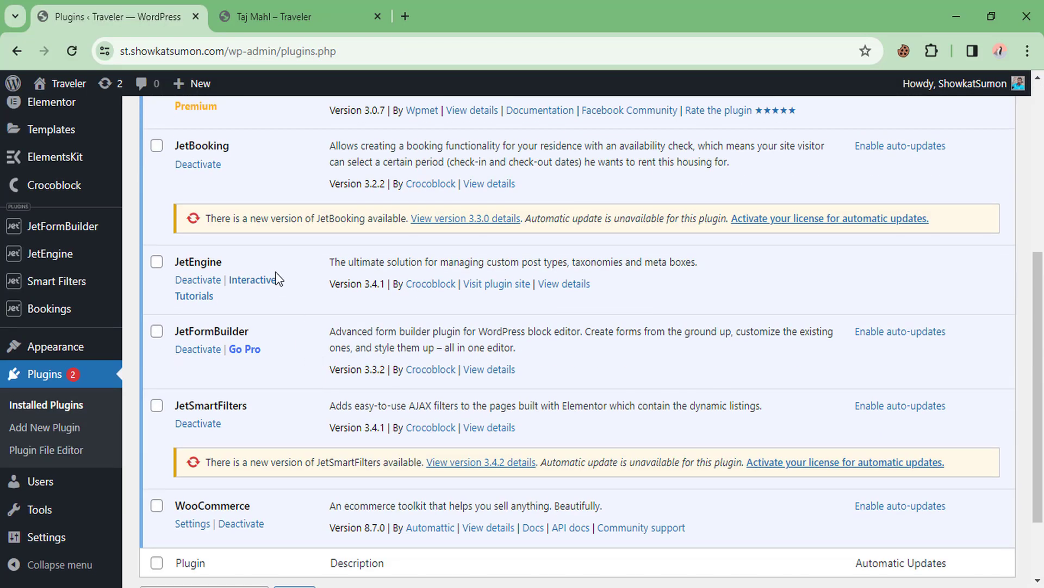
scroll(261, 250, up, 2)
scroll(253, 343, down, 1)
scroll(294, 329, down, 1)
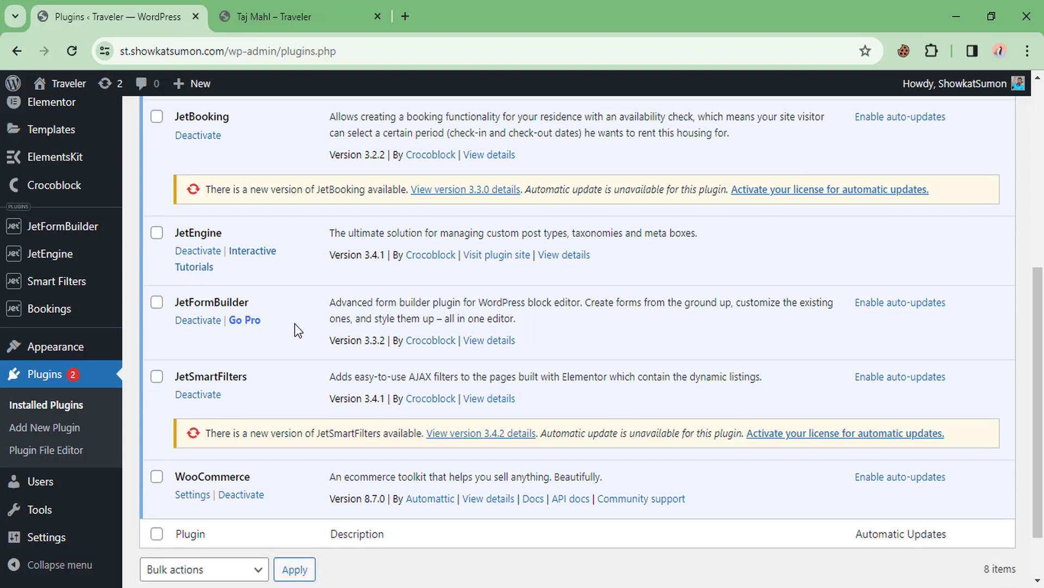
drag(199, 424, 267, 429)
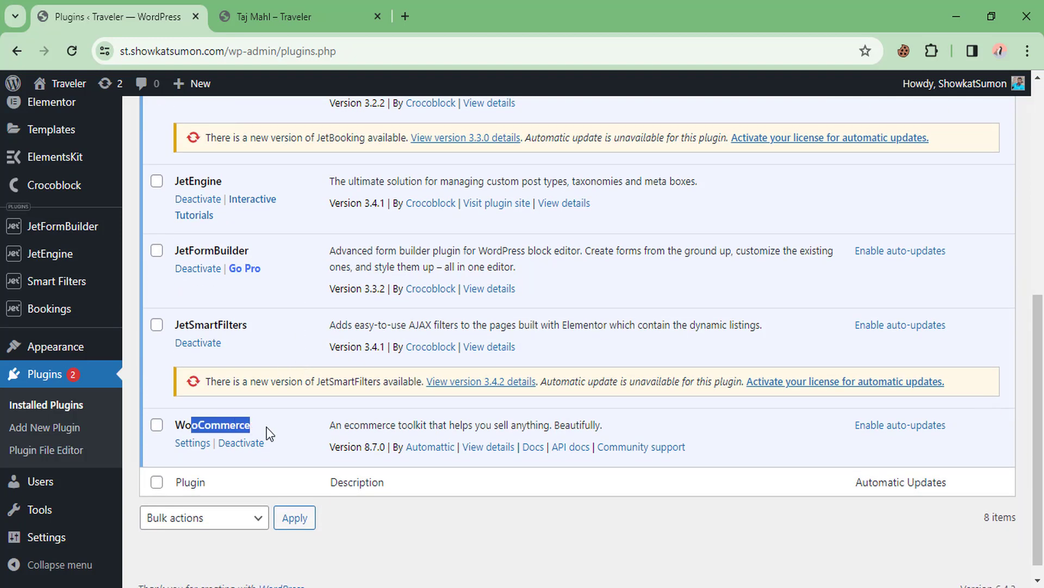
click(275, 414)
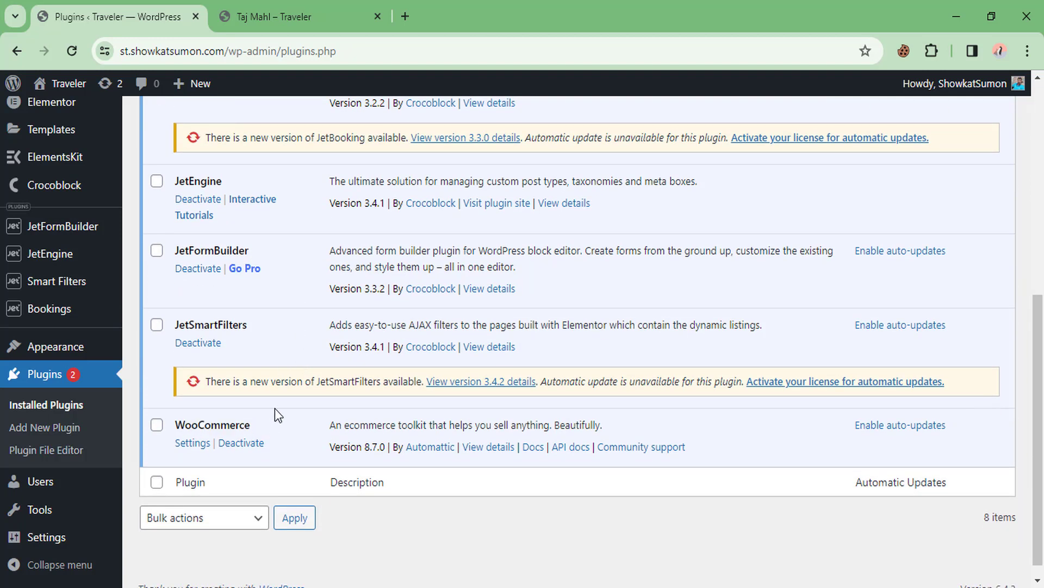
Launch the JetBooking setup wizard from the Bookings menu's Set Up entry
scroll(275, 410, down, 1)
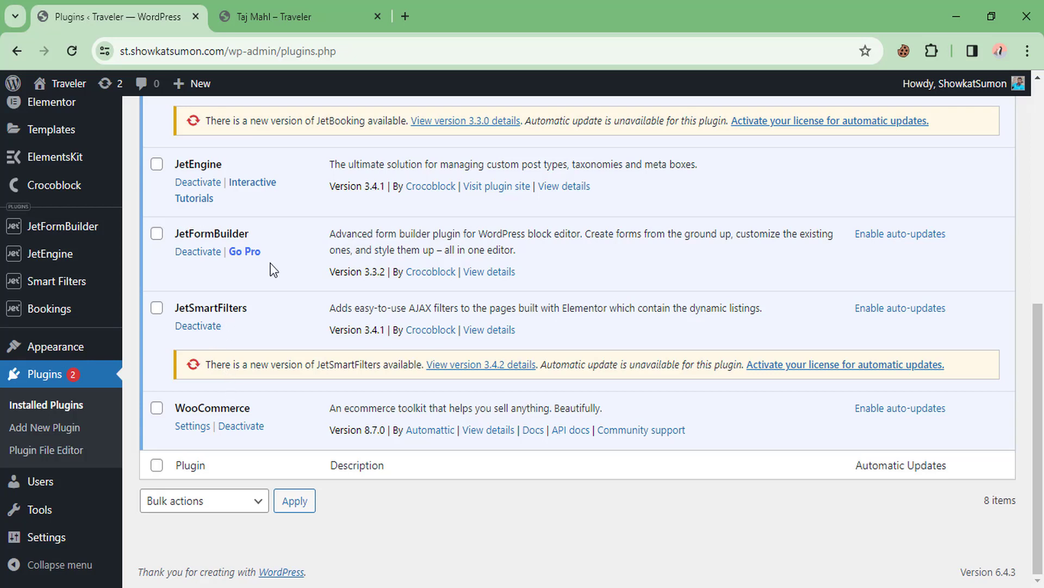
mouse_move(54, 314)
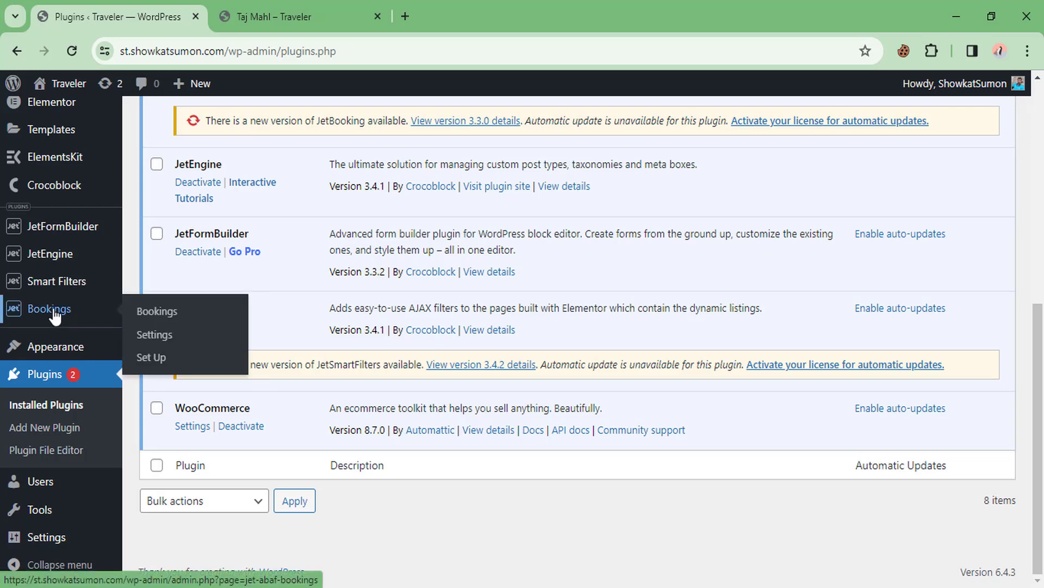
click(157, 360)
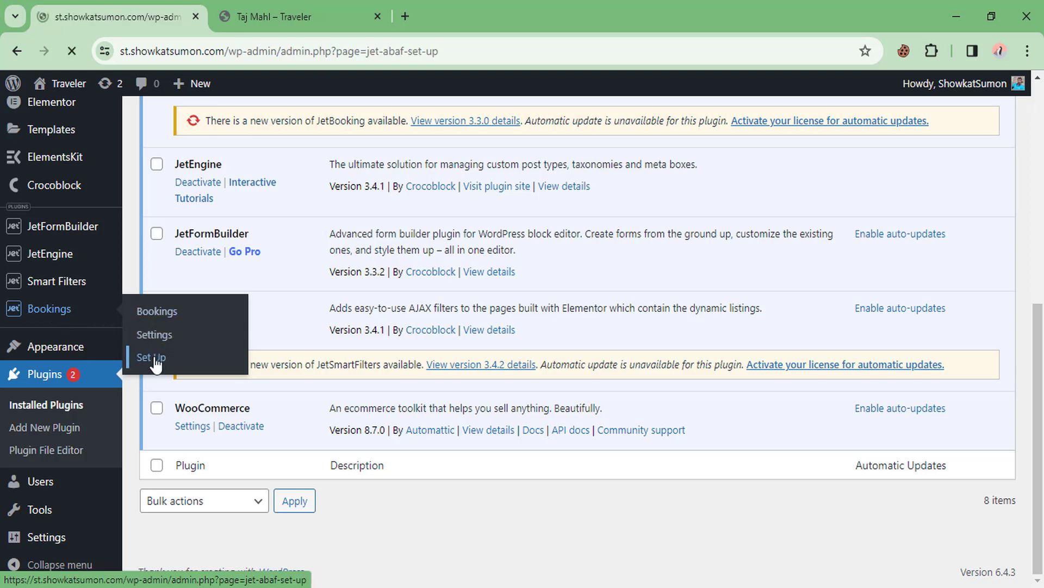
Start the JetBooking setup in Plain mode
scroll(392, 295, down, 1)
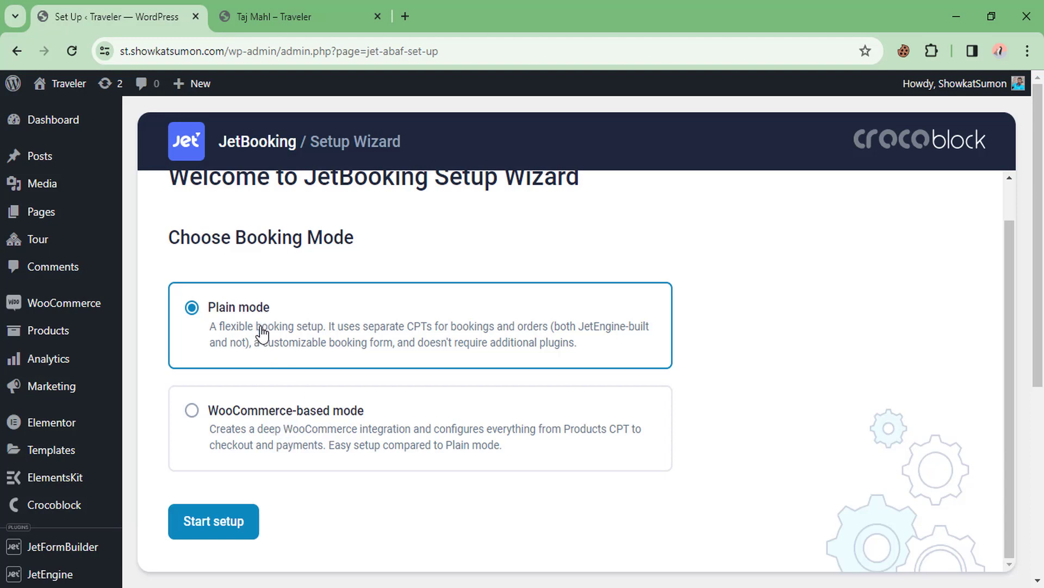
mouse_move(60, 245)
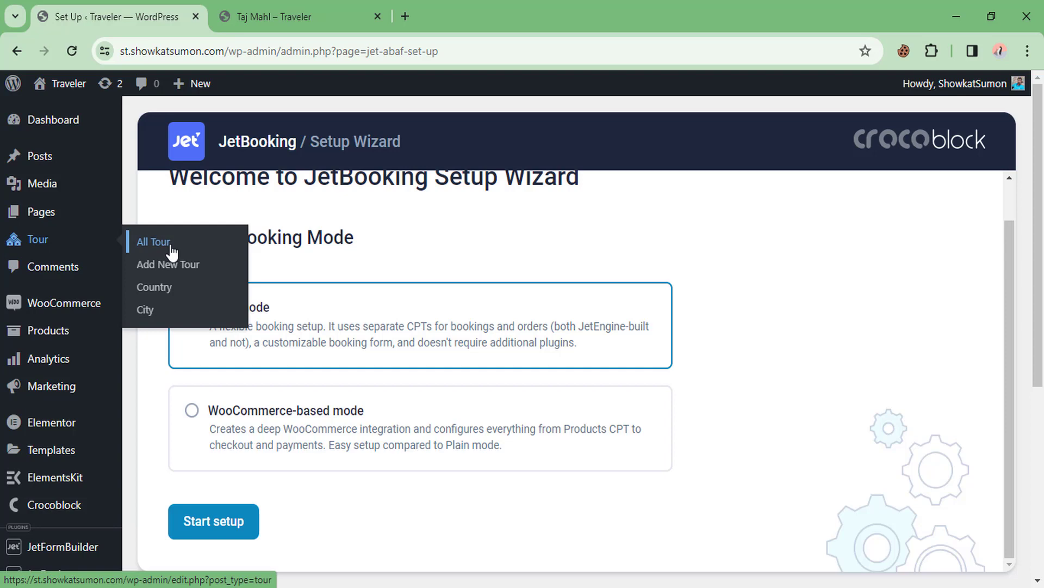
scroll(245, 463, down, 2)
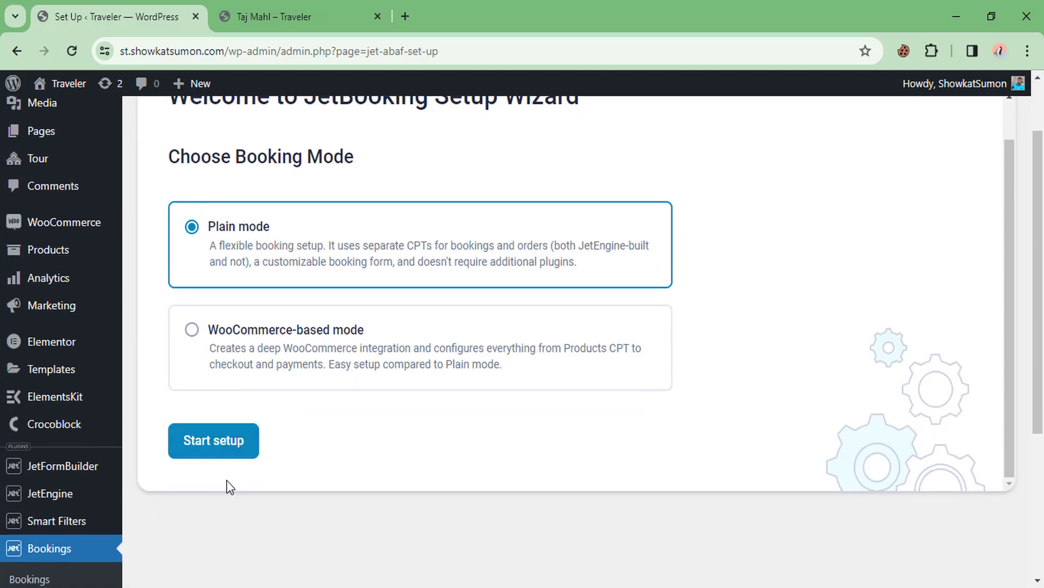
click(214, 440)
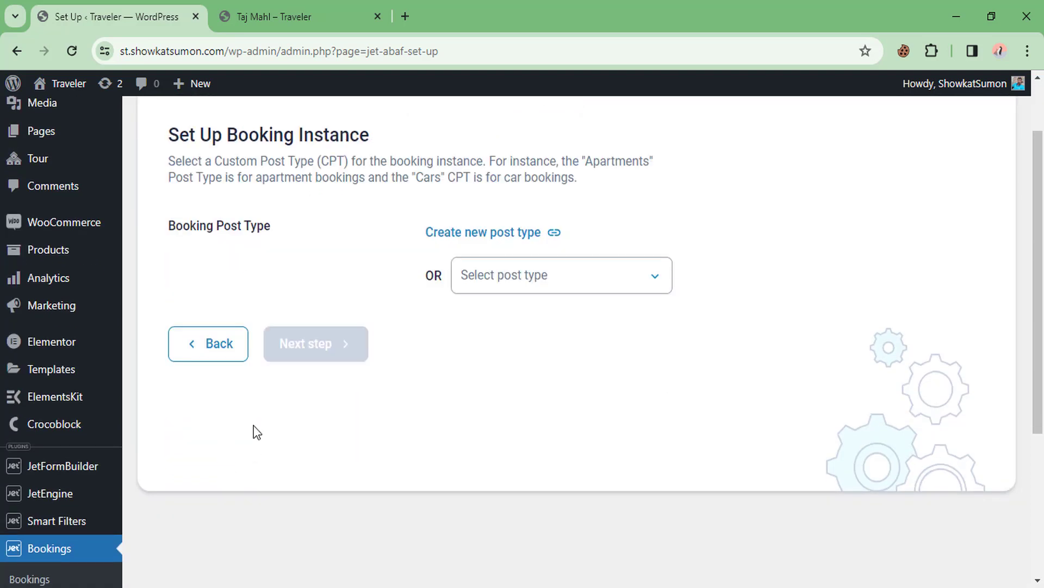
Select Tour as the booking post type and advance to the orders step
click(503, 280)
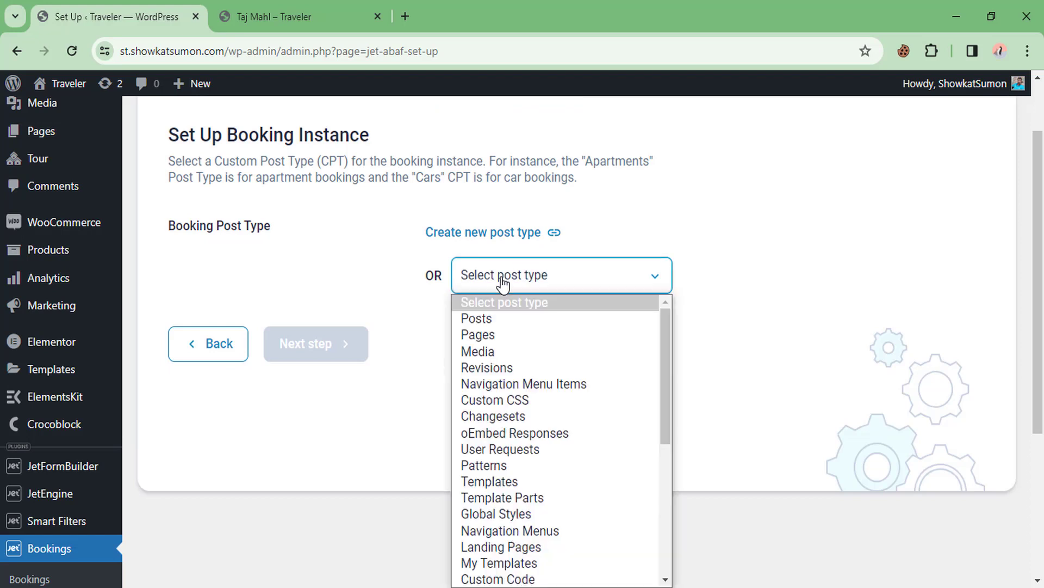
scroll(511, 440, down, 5)
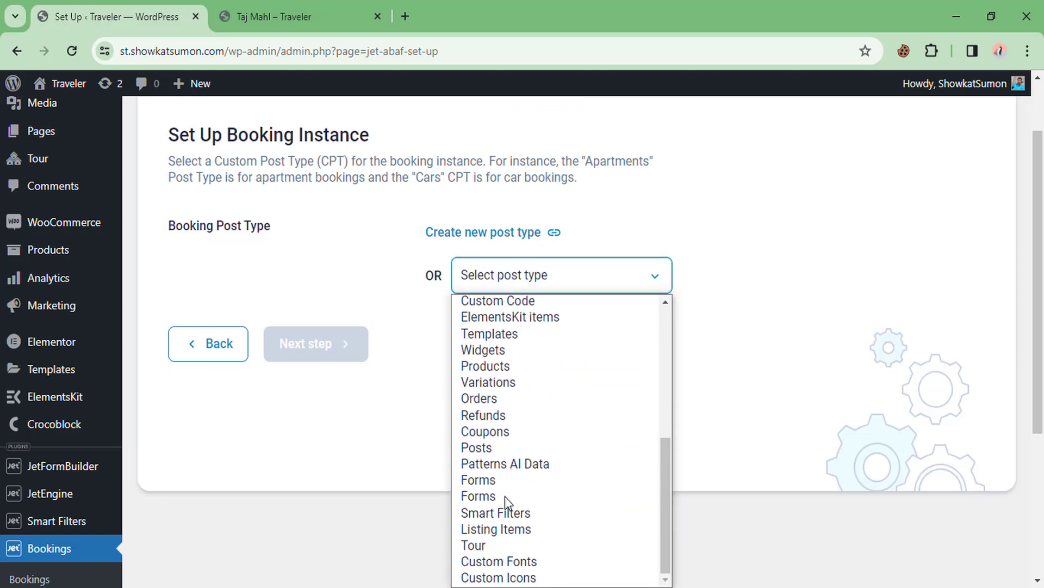
click(474, 546)
click(314, 344)
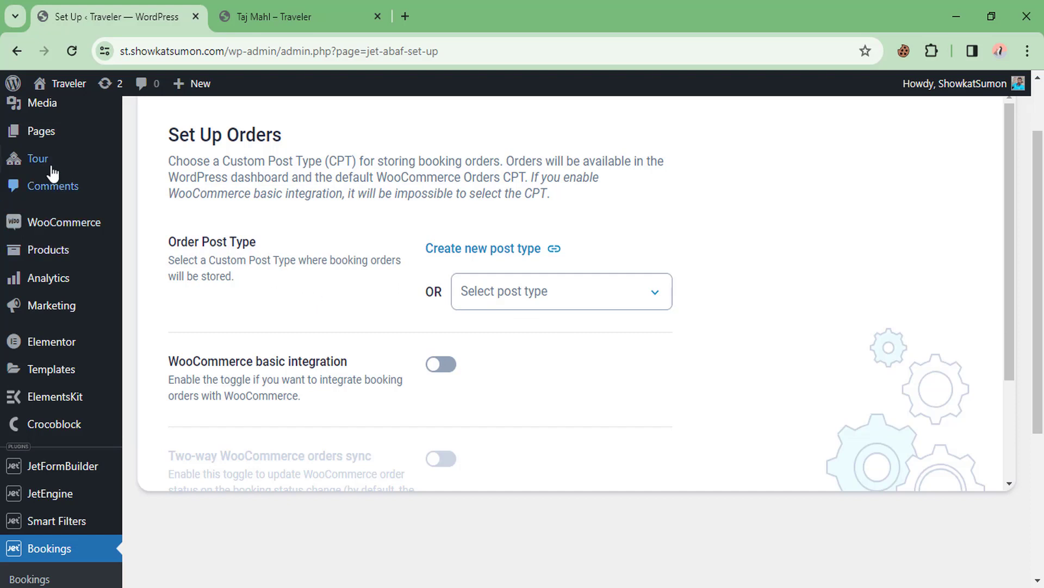
Leave the order post type unset, enable WooCommerce basic integration, and continue
click(531, 294)
click(531, 293)
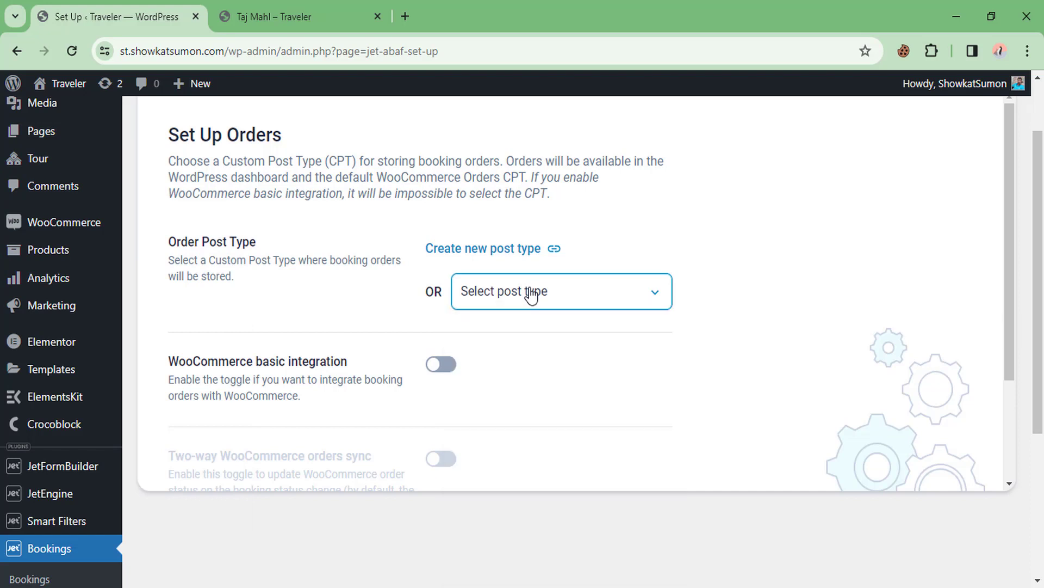
click(319, 294)
scroll(319, 283, down, 1)
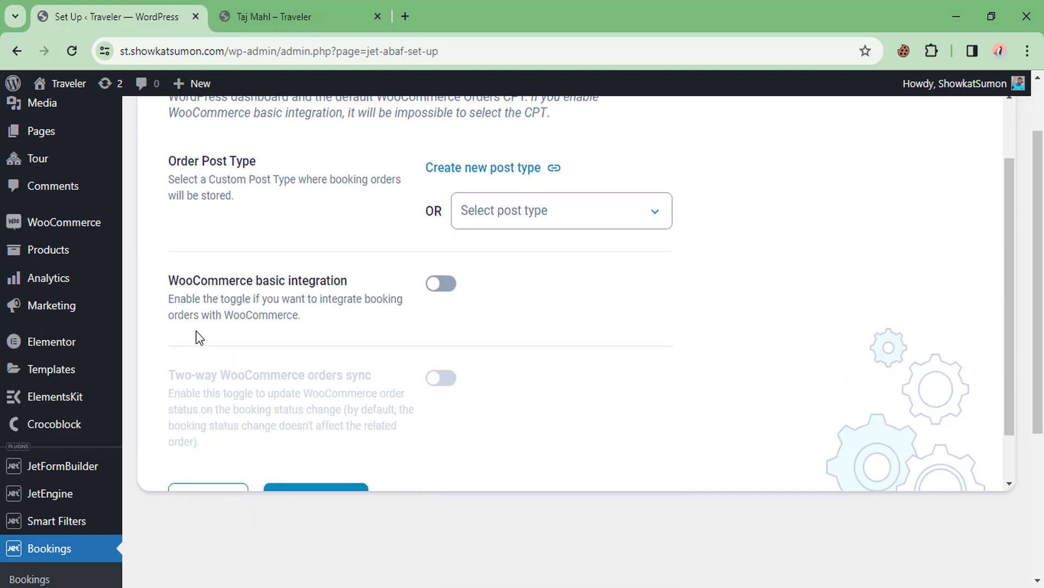
scroll(198, 335, down, 2)
scroll(77, 466, down, 2)
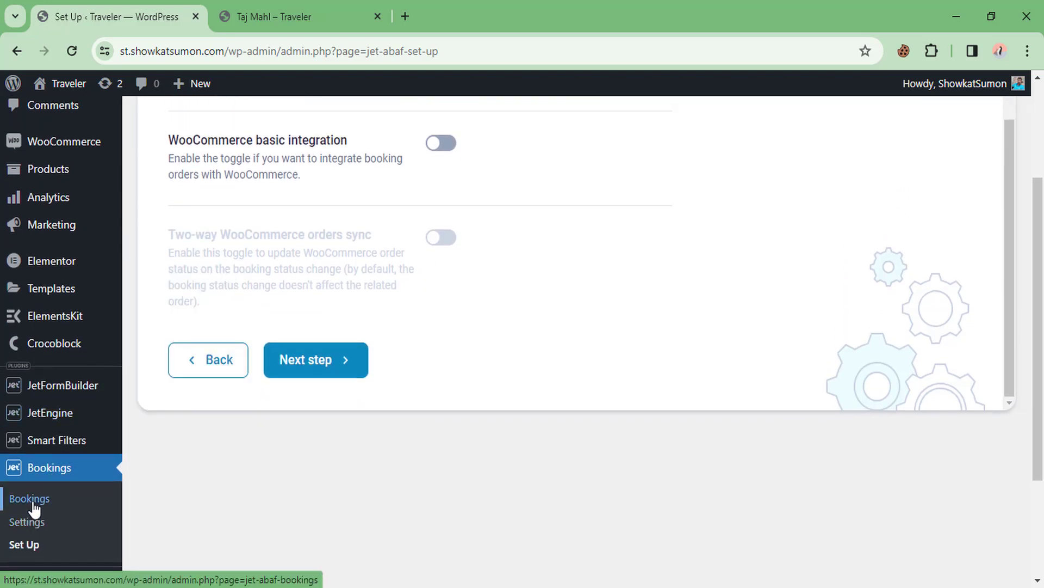
scroll(249, 305, up, 2)
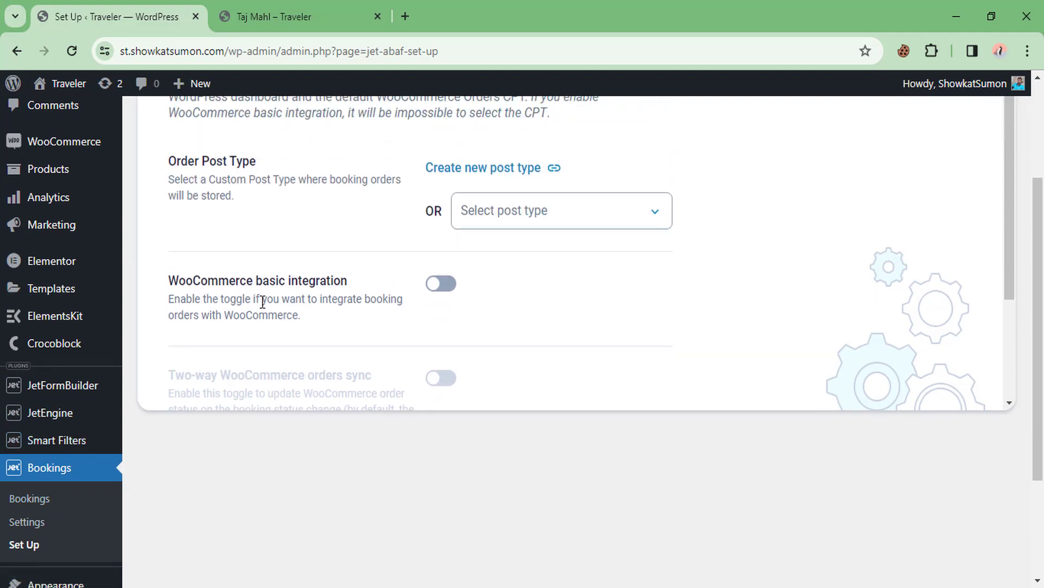
click(442, 284)
scroll(380, 278, down, 2)
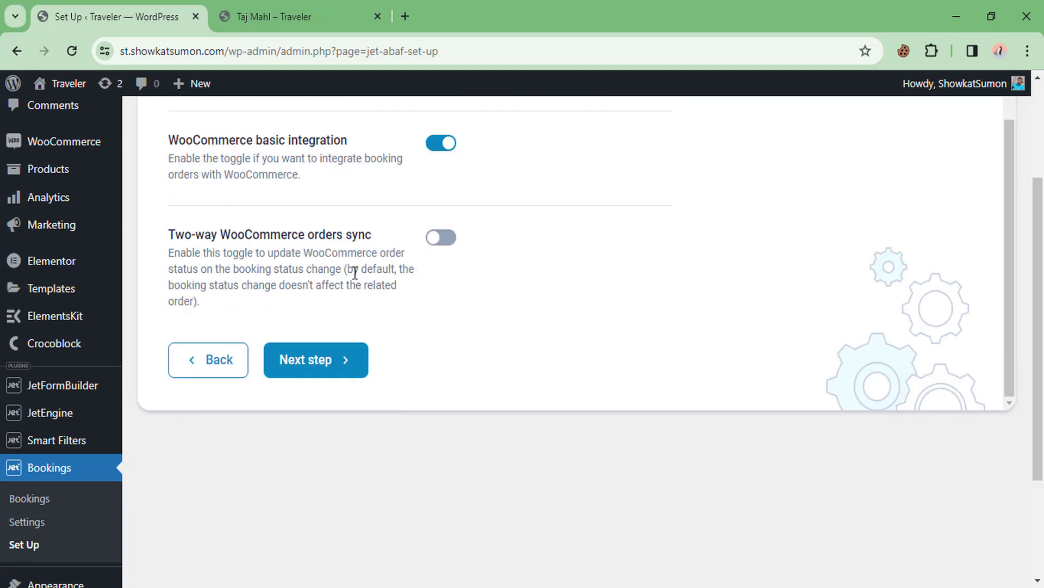
click(321, 375)
scroll(323, 369, up, 2)
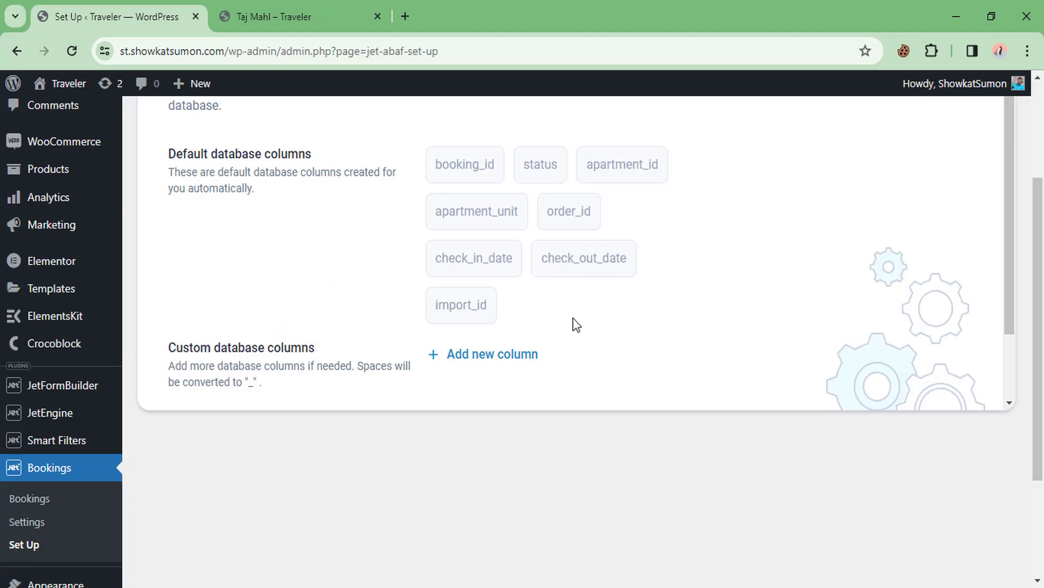
Add custom database columns 'email' and 'name'
click(506, 355)
click(488, 255)
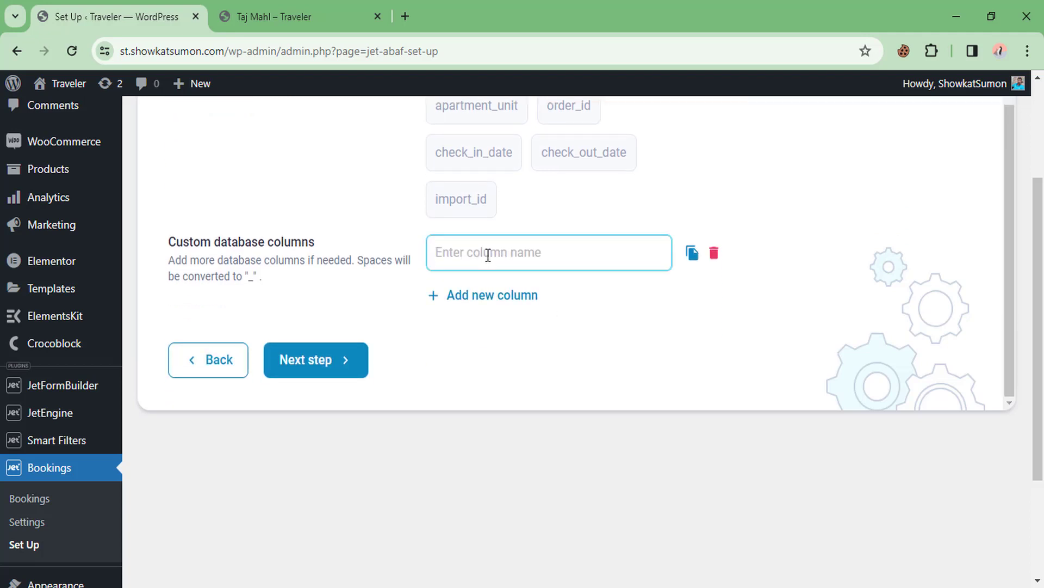
text(Email)
key(BackSpace)
key(BackSpace)
key(BackSpace)
key(BackSpace)
text(email)
click(497, 296)
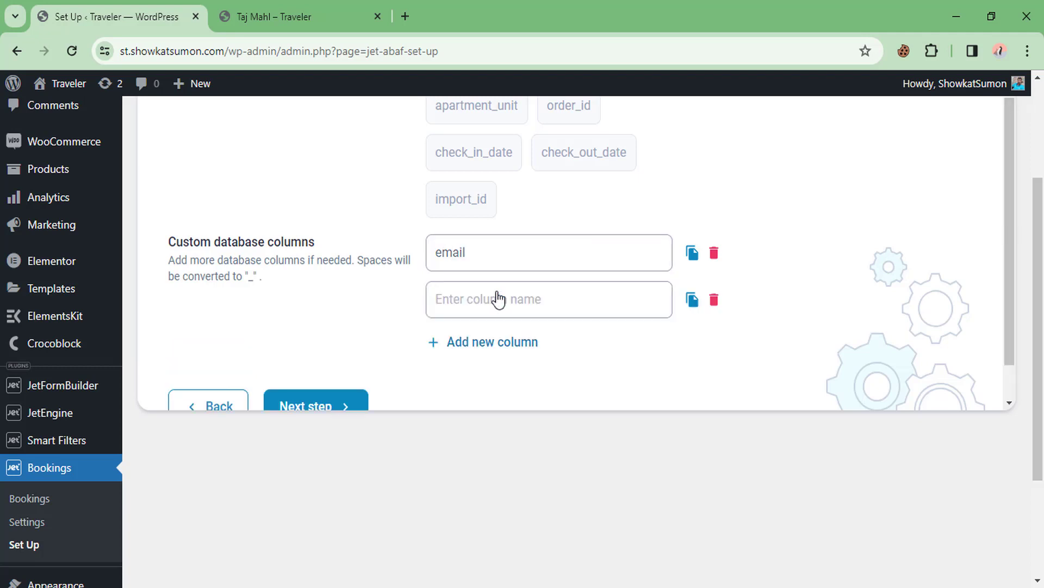
click(486, 308)
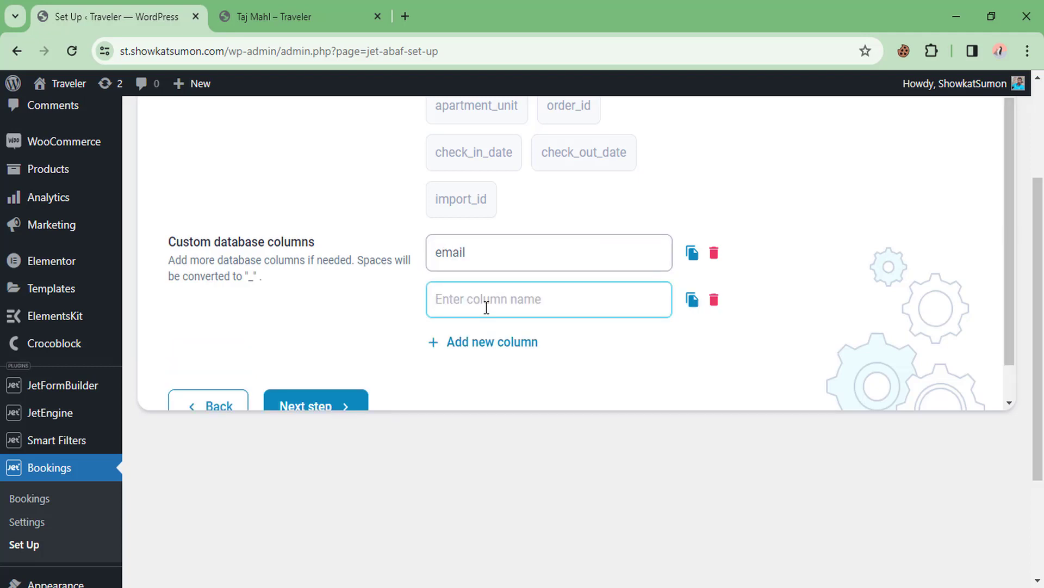
text(name)
Add 'person' and 'total' columns and proceed to the booking form step
click(482, 349)
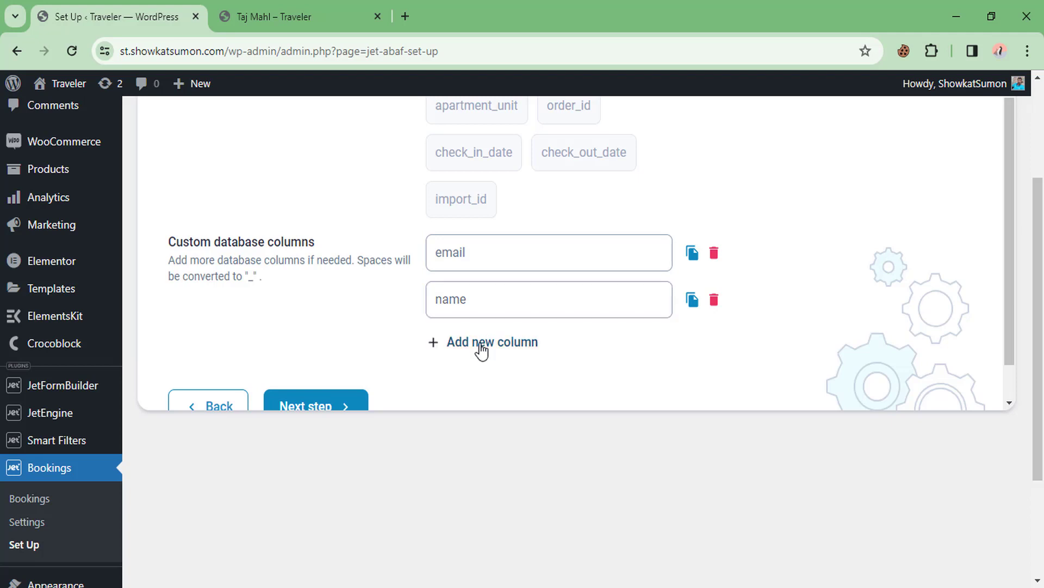
scroll(478, 340, down, 1)
click(469, 272)
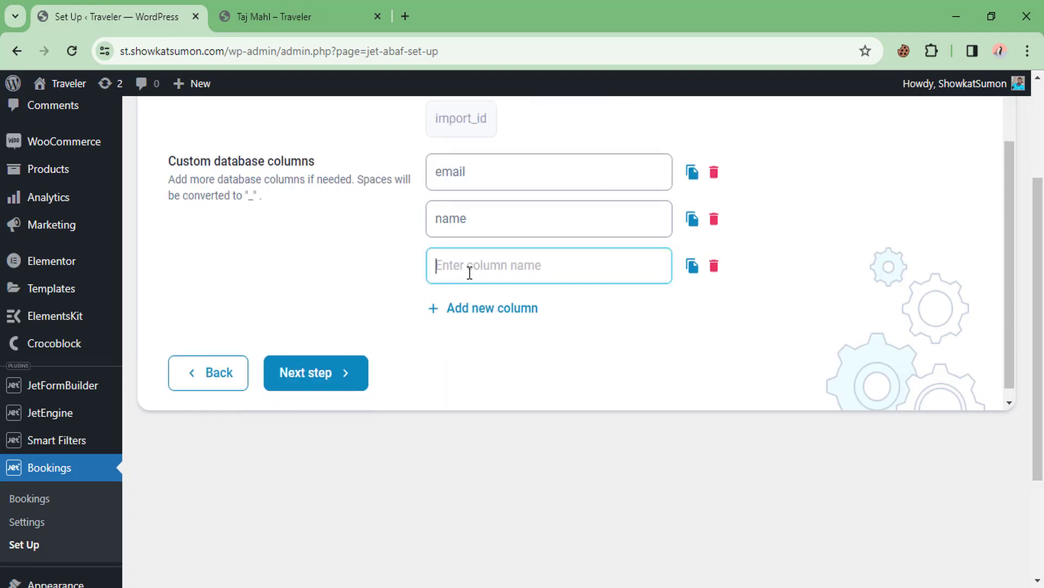
text(person)
click(472, 296)
click(487, 317)
text(total)
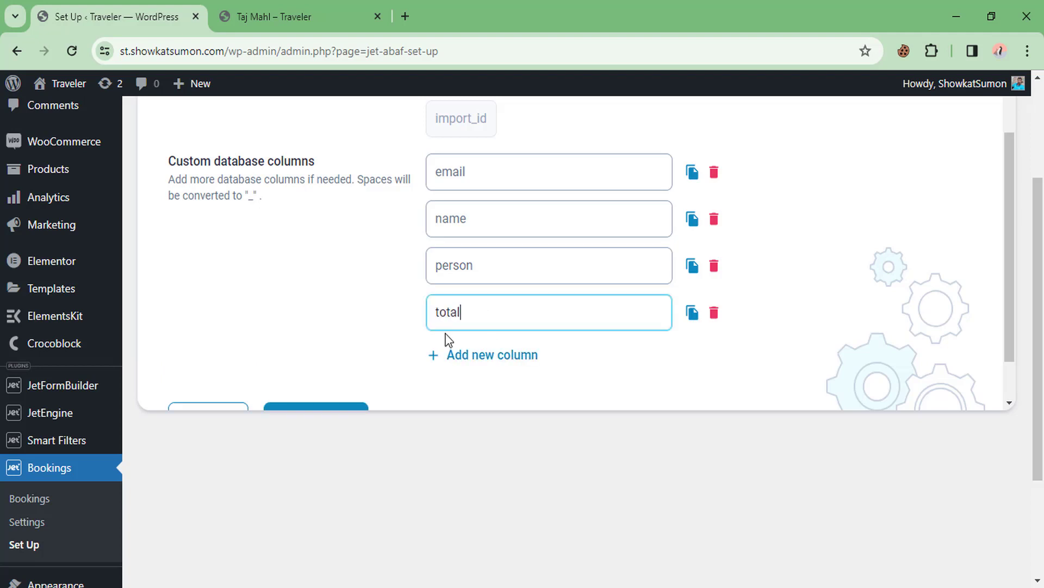
scroll(361, 355, down, 1)
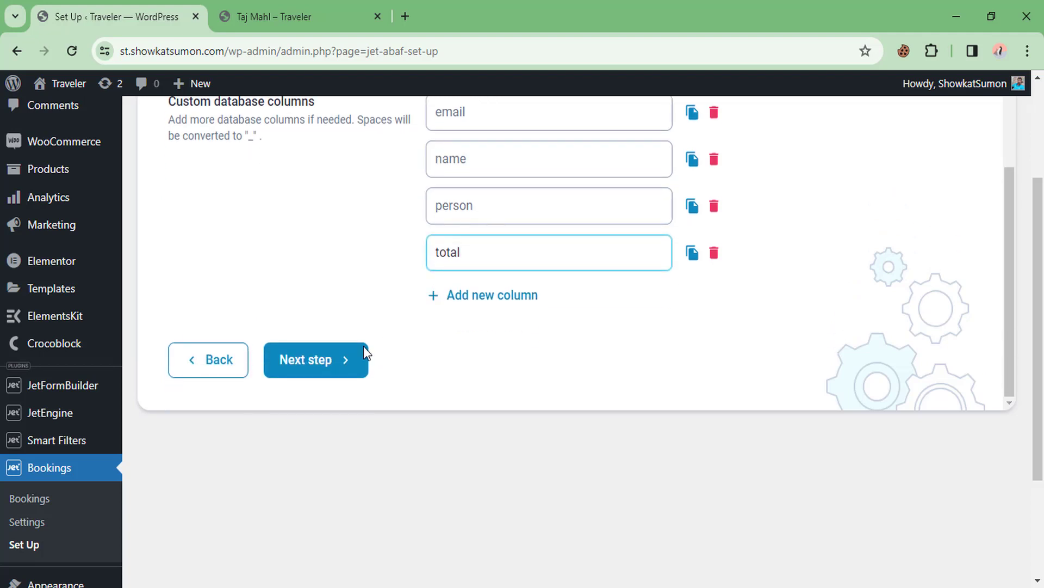
click(315, 360)
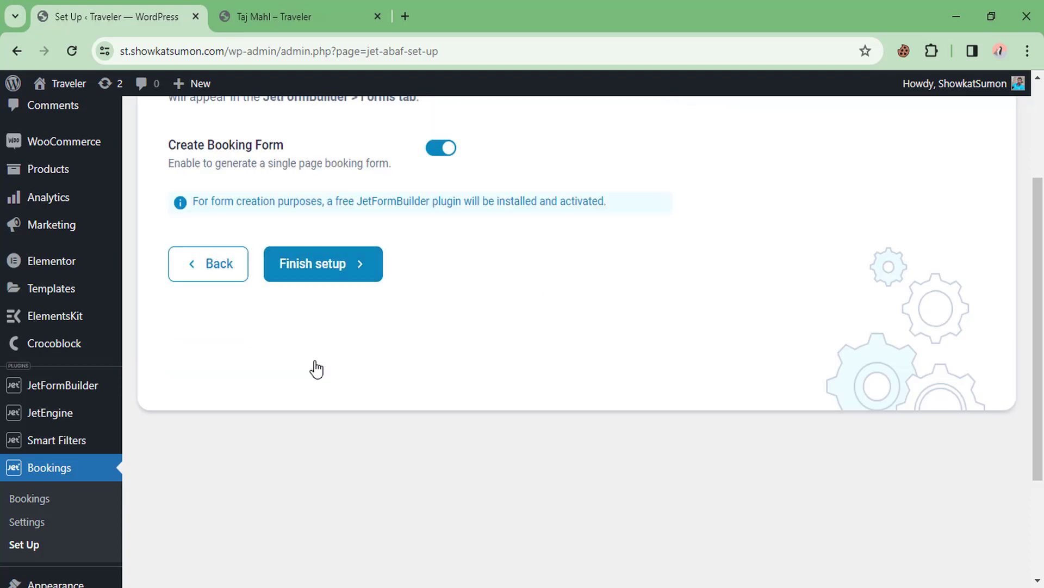
Finish the JetBooking setup with Create Booking Form left on
scroll(315, 366, up, 3)
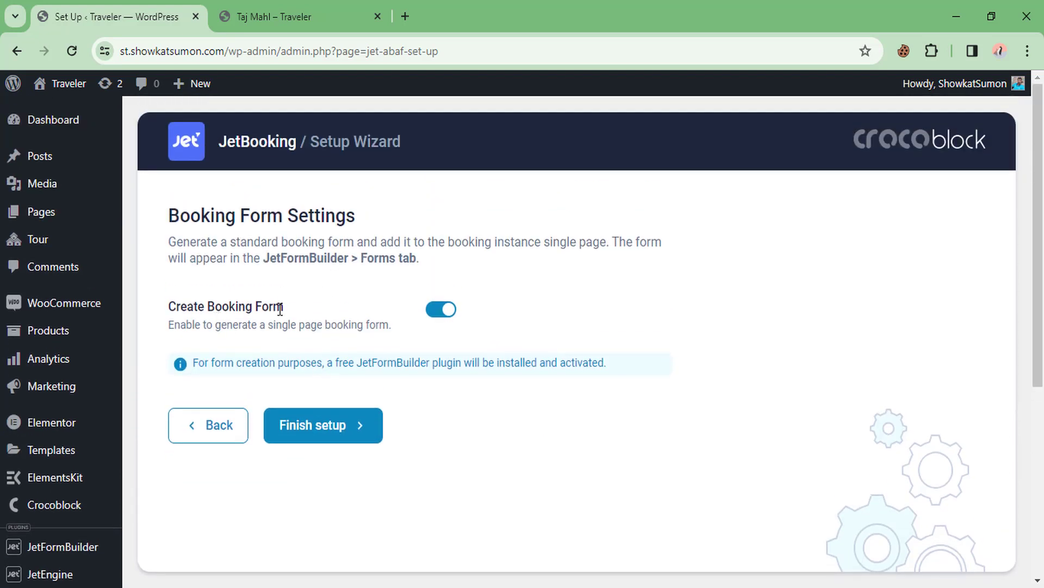
scroll(319, 376, down, 2)
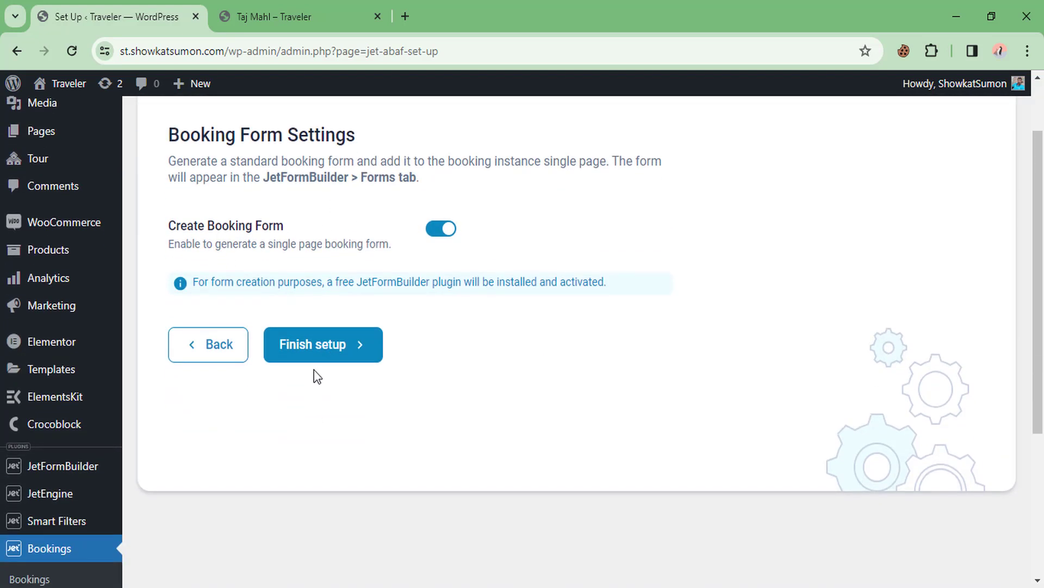
click(316, 354)
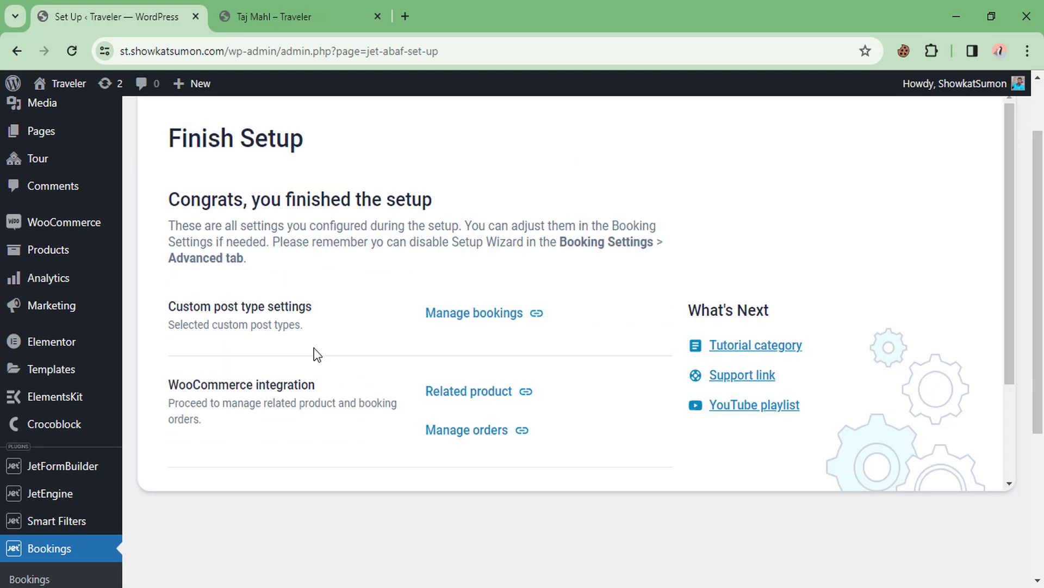
Open Tour > All Tour in a new tab and switch to it
scroll(294, 337, down, 1)
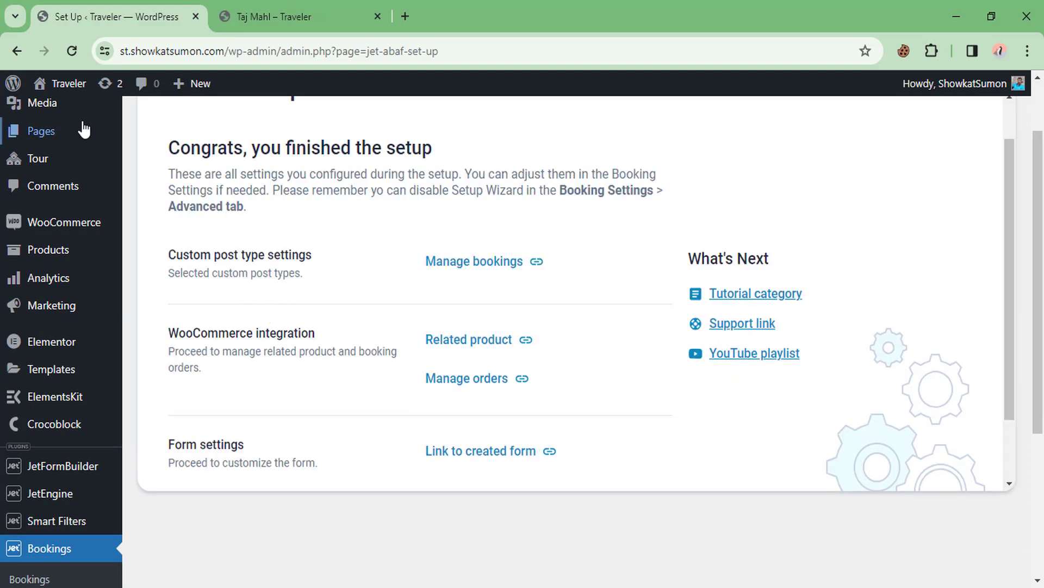
mouse_move(50, 159)
middle_click(173, 159)
click(252, 7)
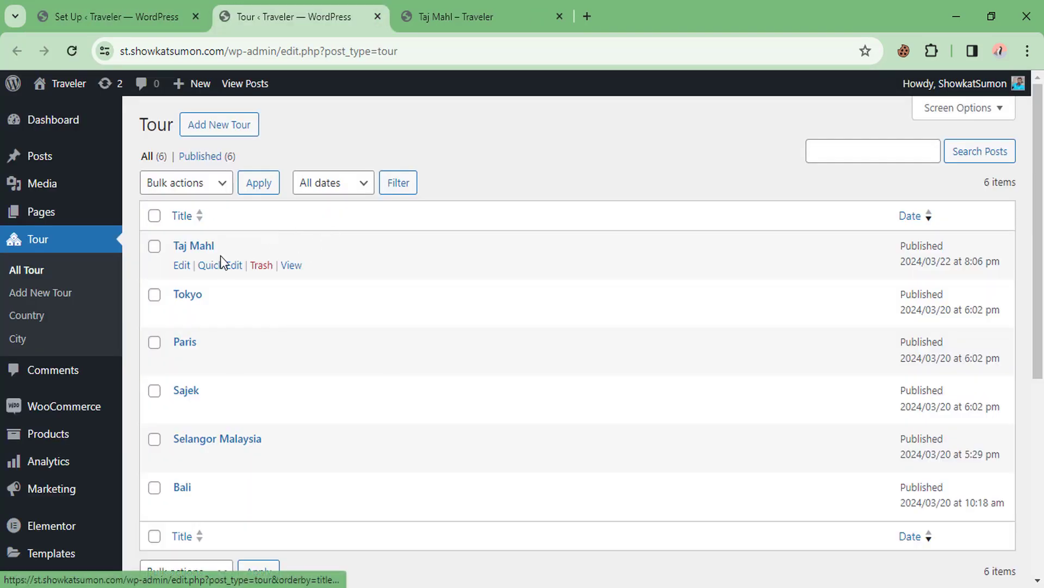
Edit the Taj Mahl tour and select its Price per 1 day/night value of 0
click(203, 250)
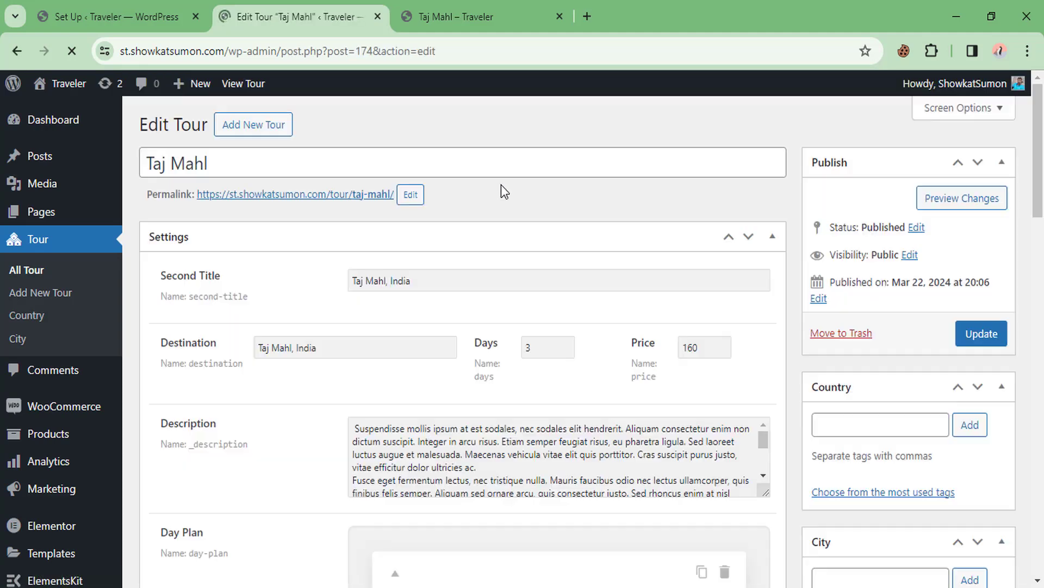
scroll(478, 191, down, 20)
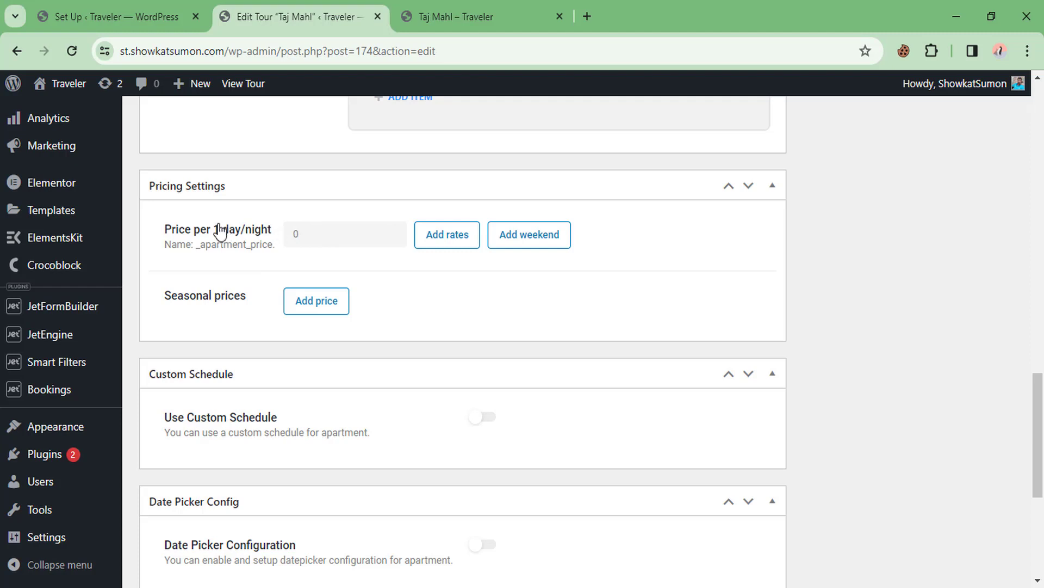
drag(312, 235, 268, 245)
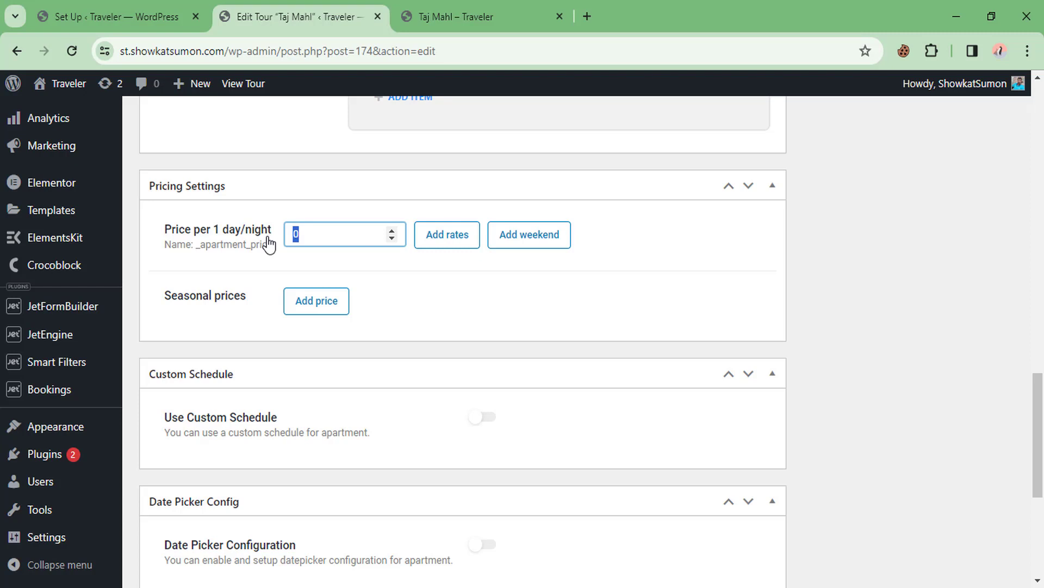
Set the daily price to 20 and add an advanced rate from 4 days at 15
click(318, 237)
text(2)
click(449, 242)
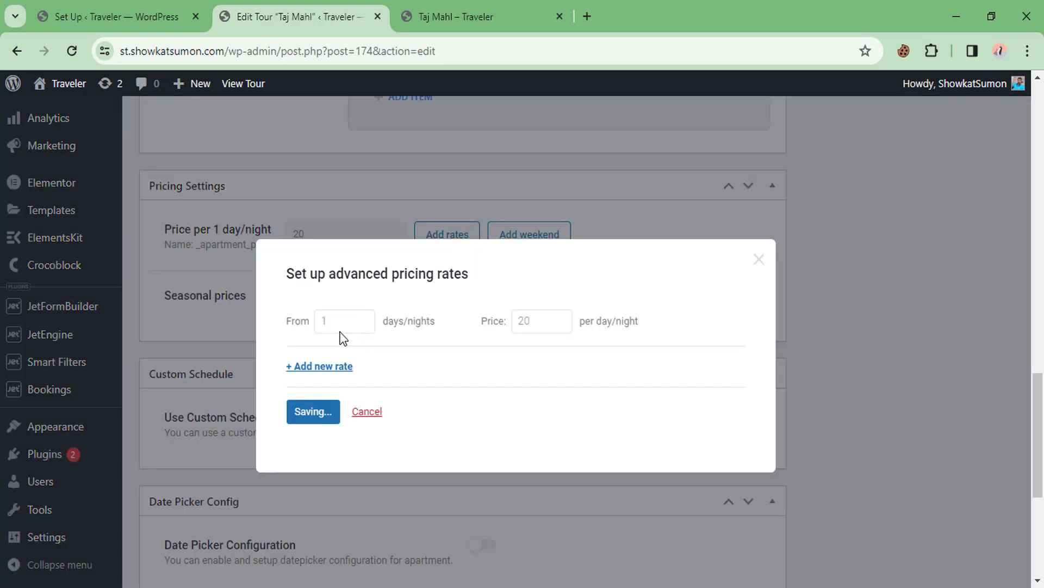
scroll(381, 338, down, 1)
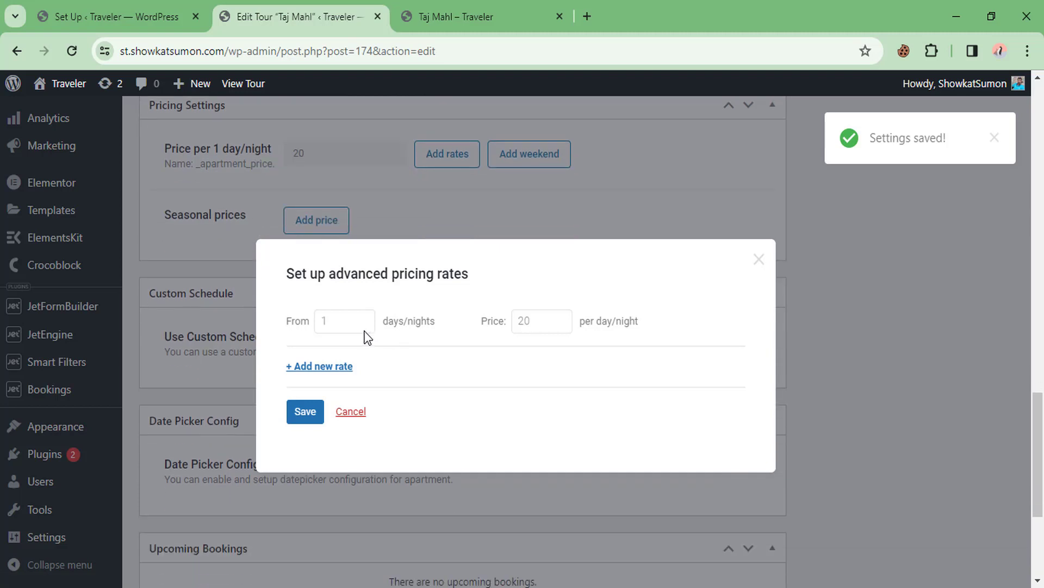
click(334, 366)
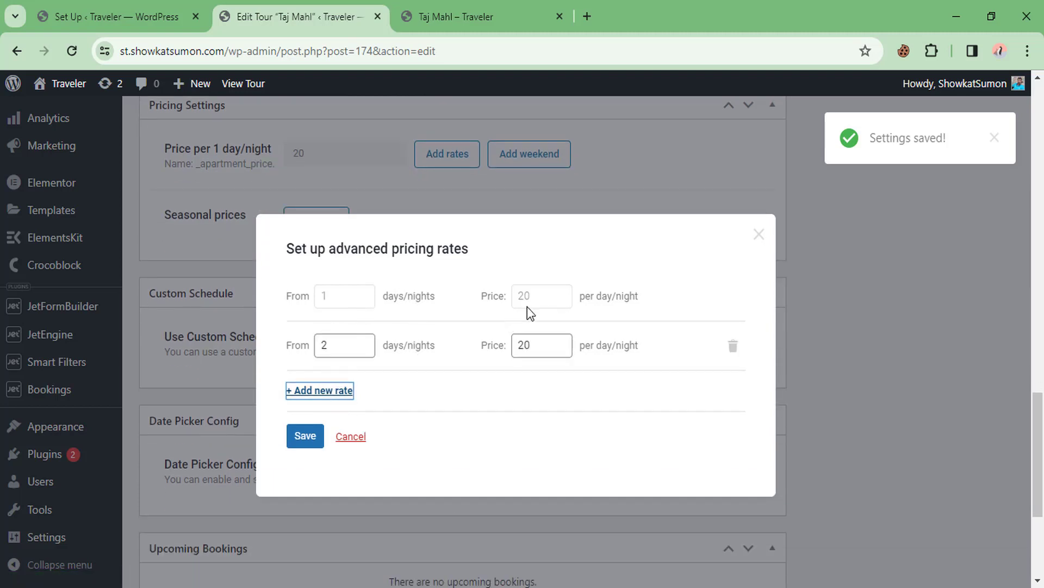
drag(331, 343, 301, 345)
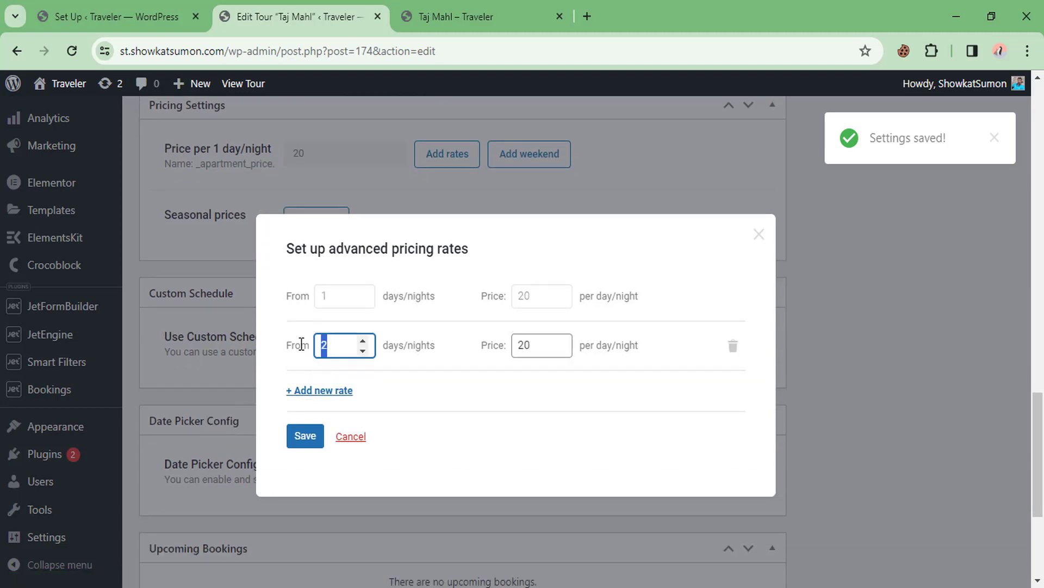
text(4)
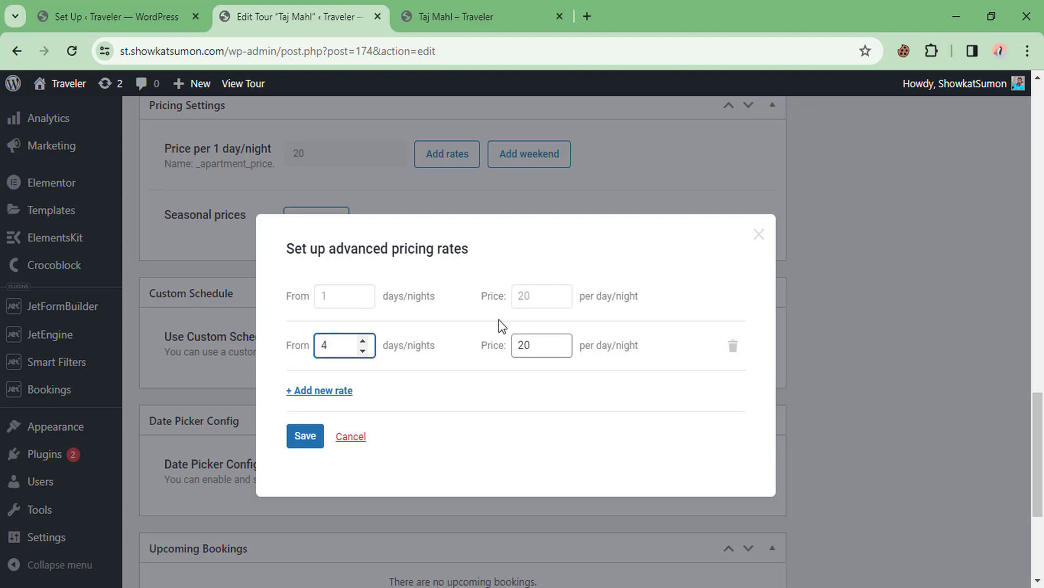
drag(549, 343, 506, 345)
text(15)
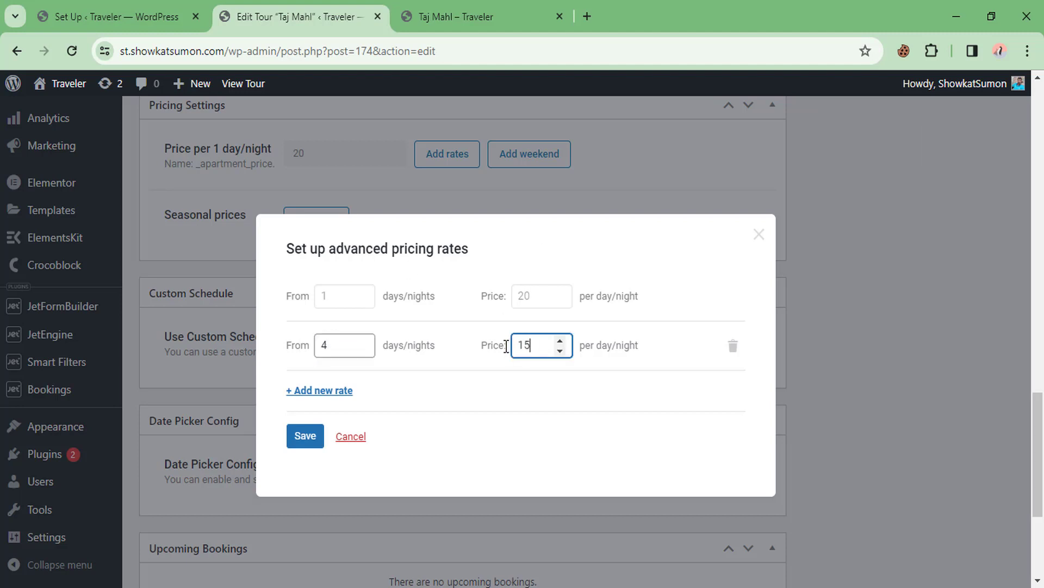
Add a third advanced rate from 10 days at price 10
click(321, 390)
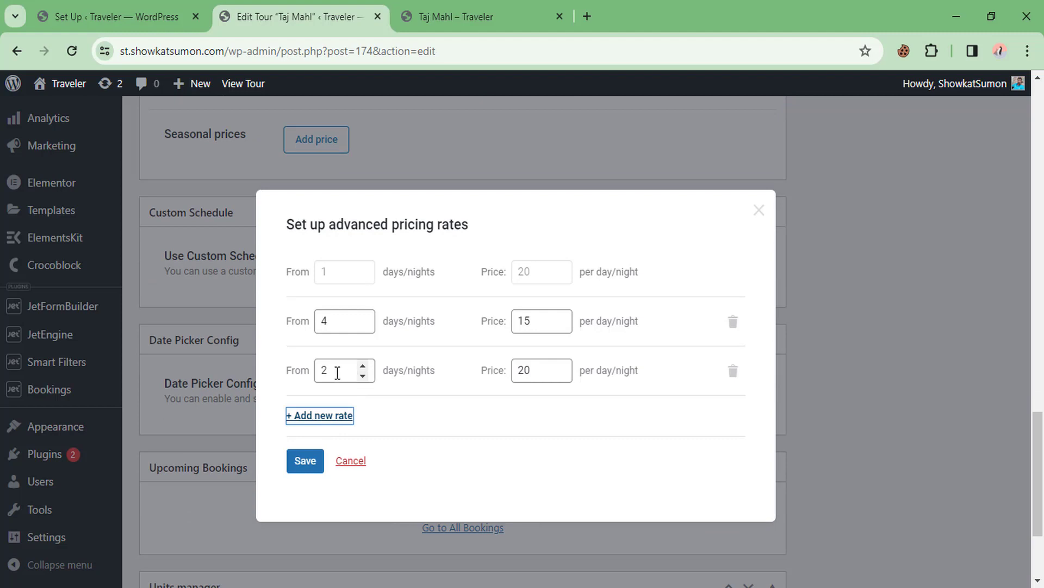
drag(334, 370, 296, 370)
text(10)
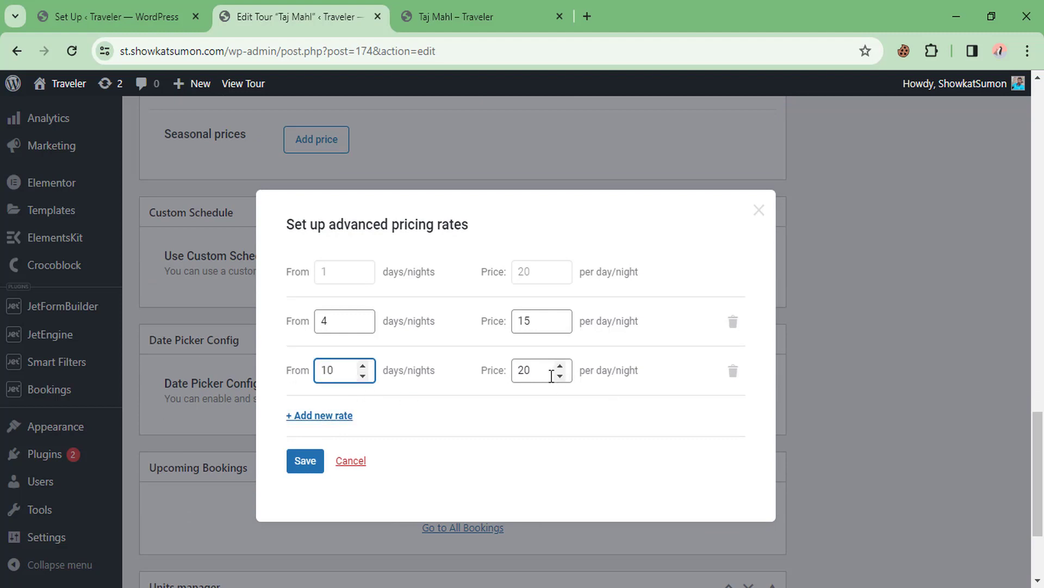
drag(555, 371, 504, 370)
text(10)
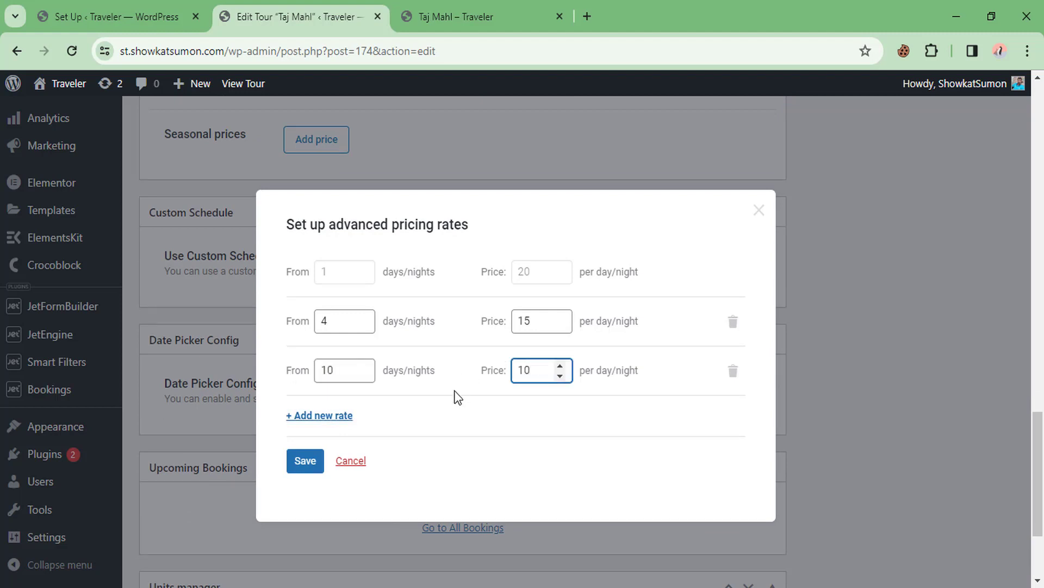
click(446, 409)
Delete both extra rate rows and cancel the advanced pricing rates dialog
click(733, 371)
click(590, 153)
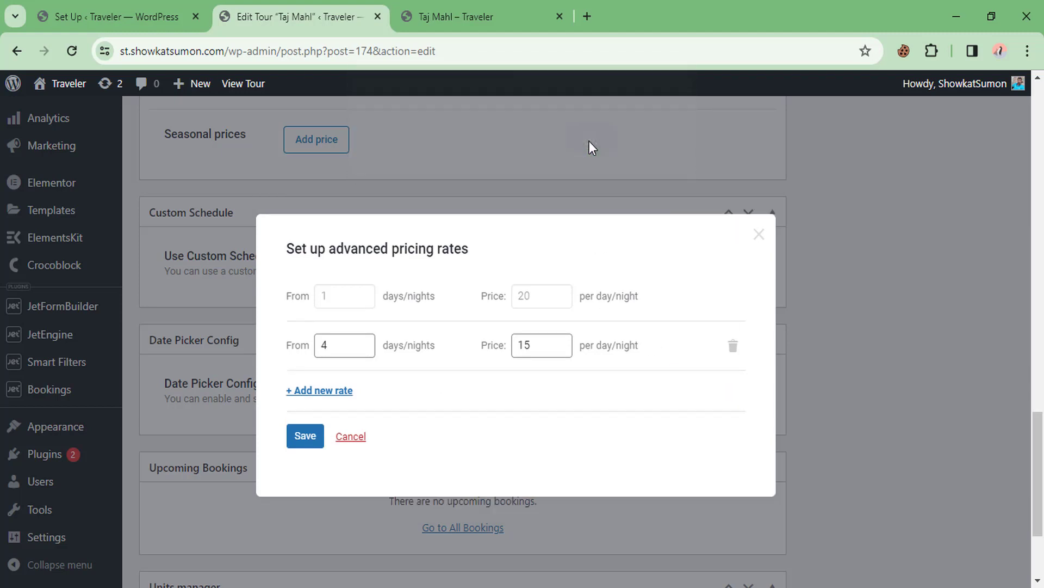
click(732, 322)
click(603, 158)
click(602, 162)
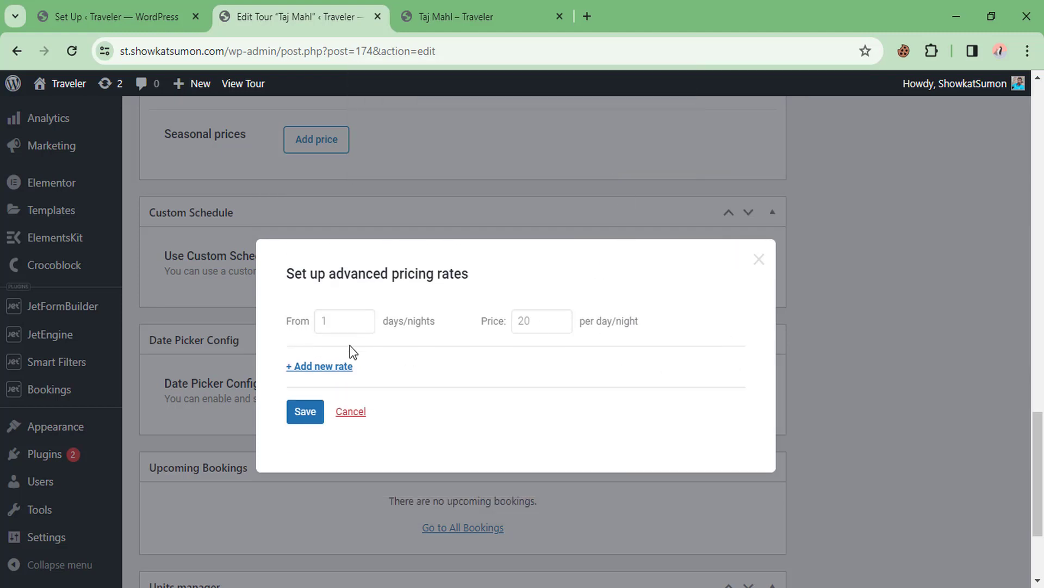
click(351, 412)
scroll(334, 330, up, 2)
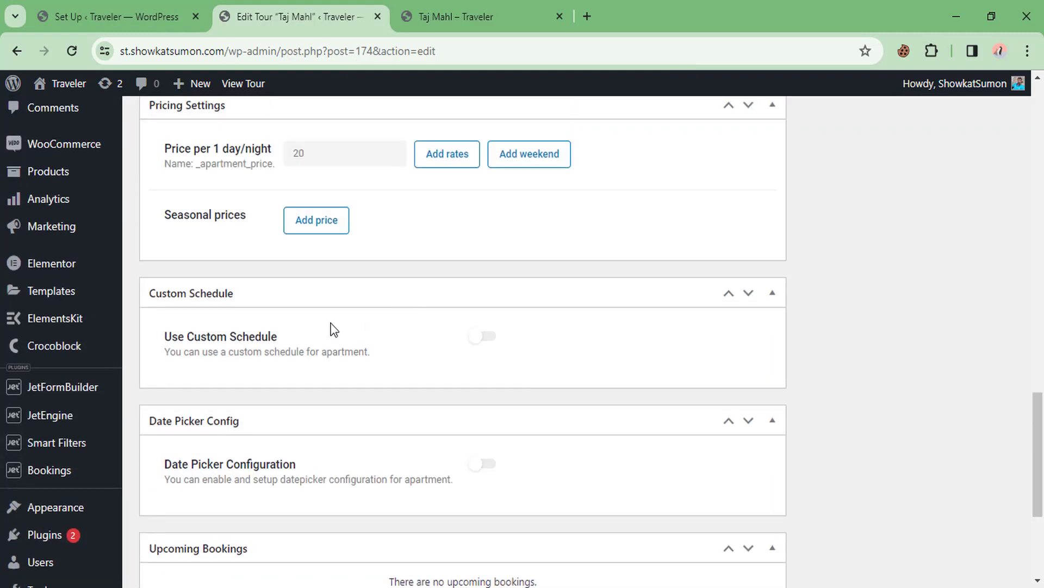
Clear the 20 per-day price and check the tour's Price value of 160
scroll(334, 329, up, 1)
drag(322, 233, 272, 239)
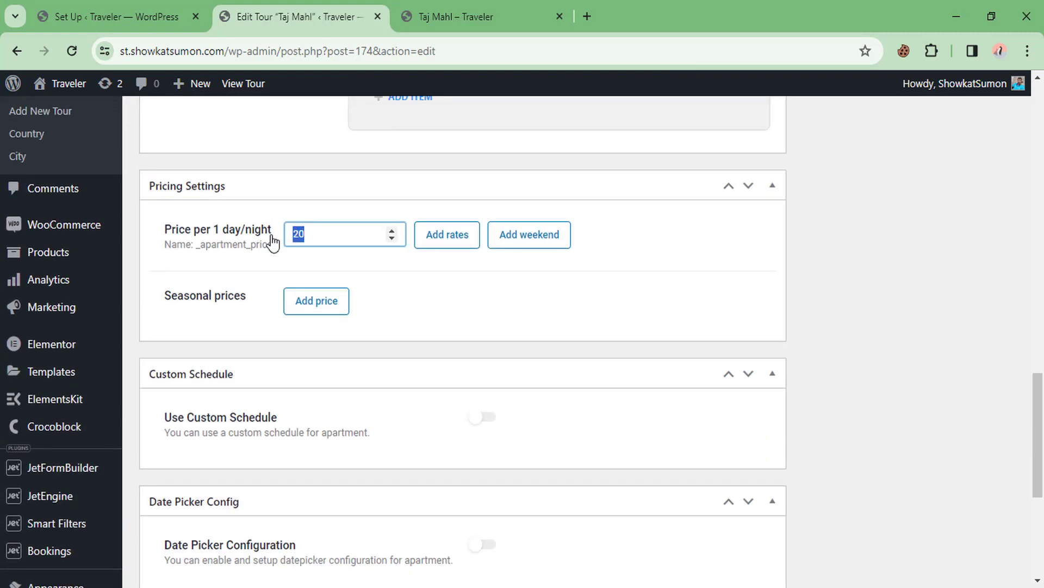
key(BackSpace)
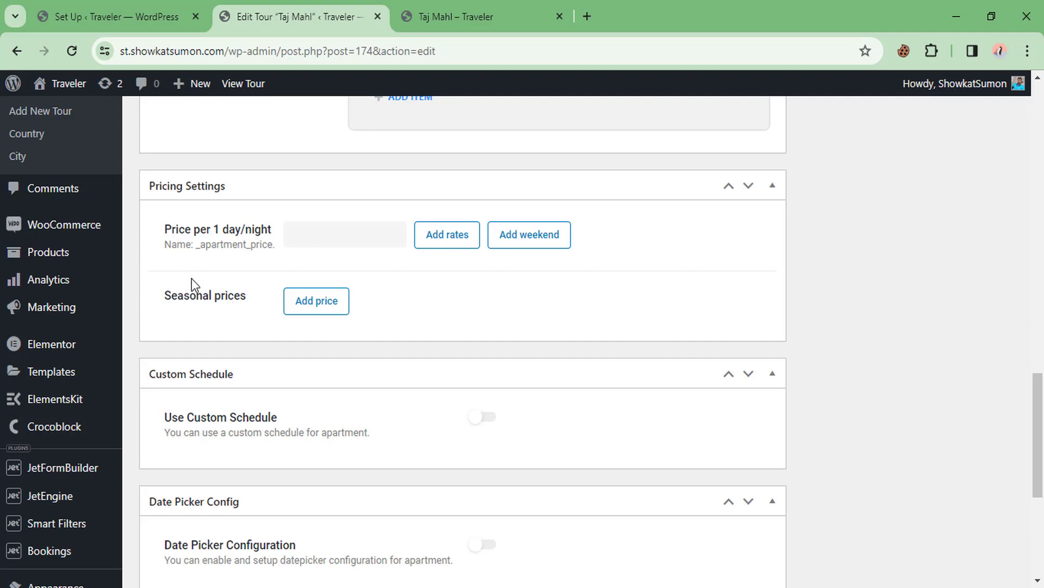
scroll(265, 285, up, 20)
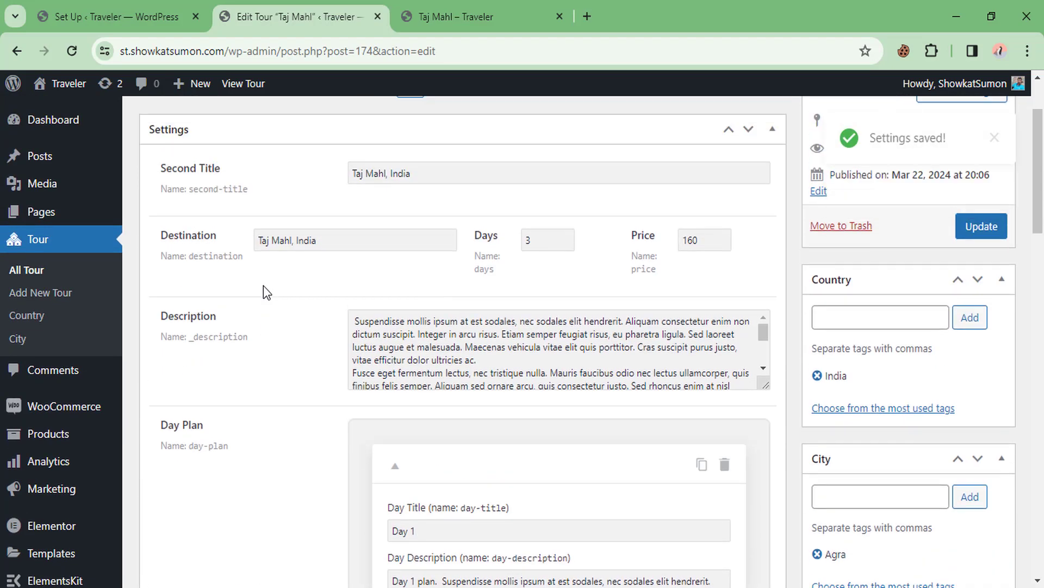
scroll(263, 285, up, 2)
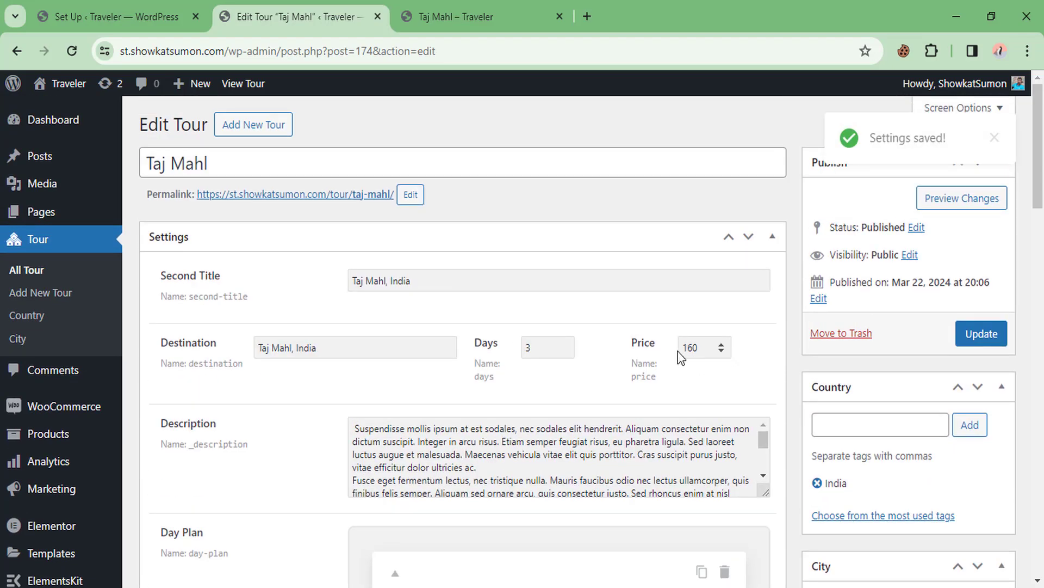
drag(703, 347, 682, 347)
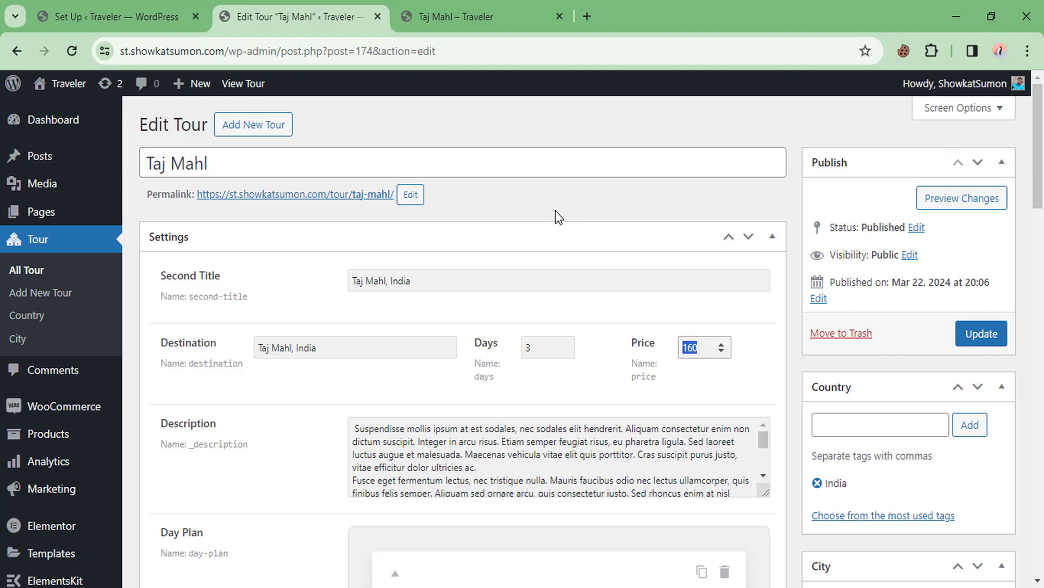
scroll(556, 210, down, 10)
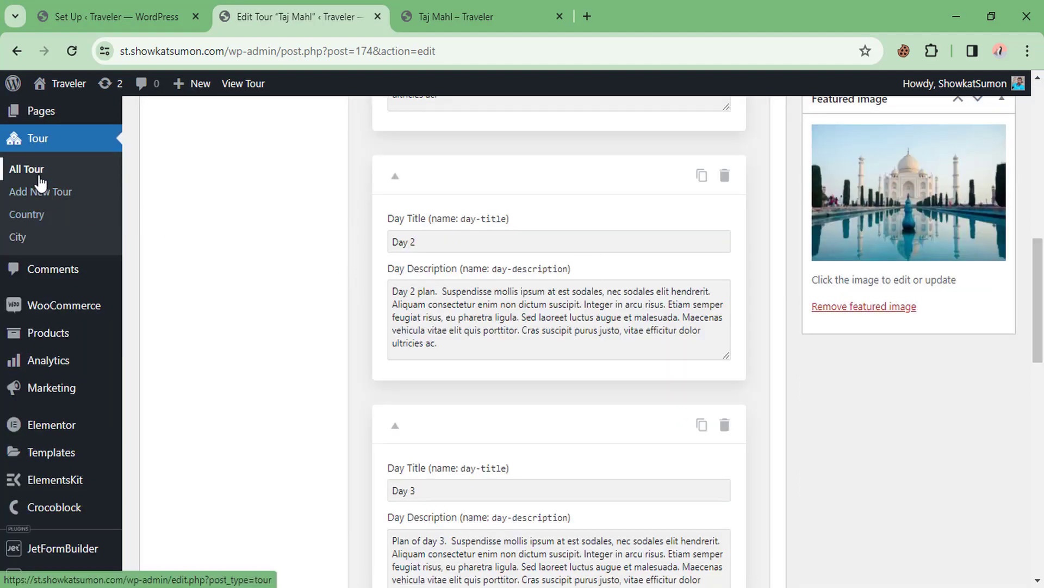
scroll(293, 306, down, 10)
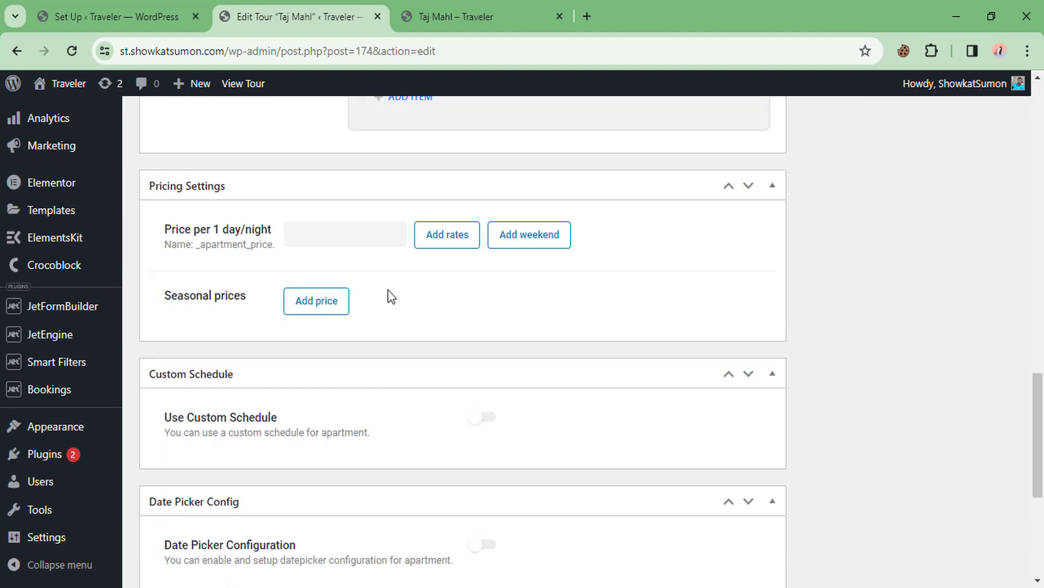
scroll(388, 289, up, 5)
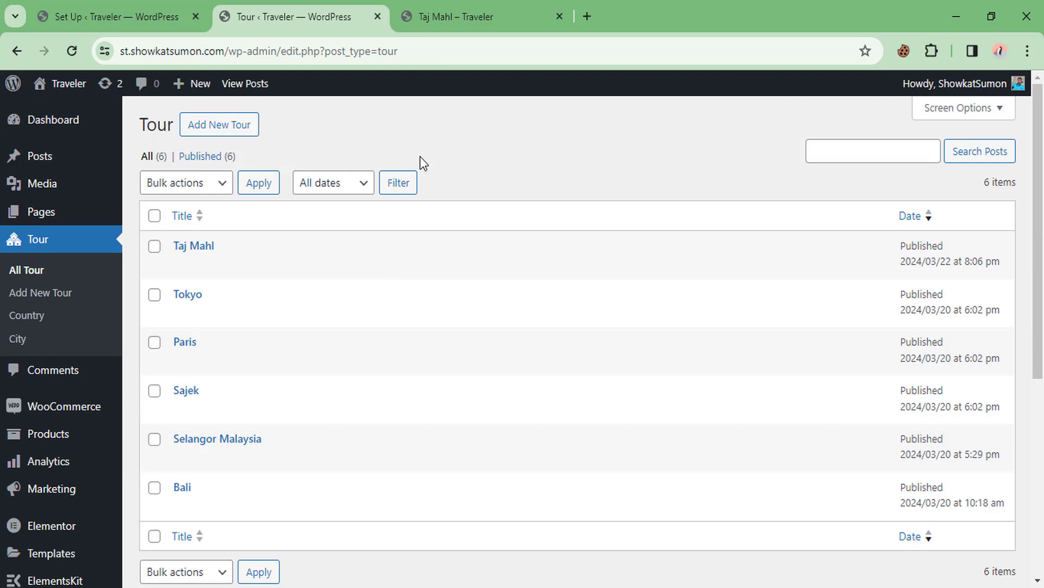
Show the JetFormBuilder Forms list and open Single Page Booking Form's editor in a new tab
scroll(240, 235, down, 3)
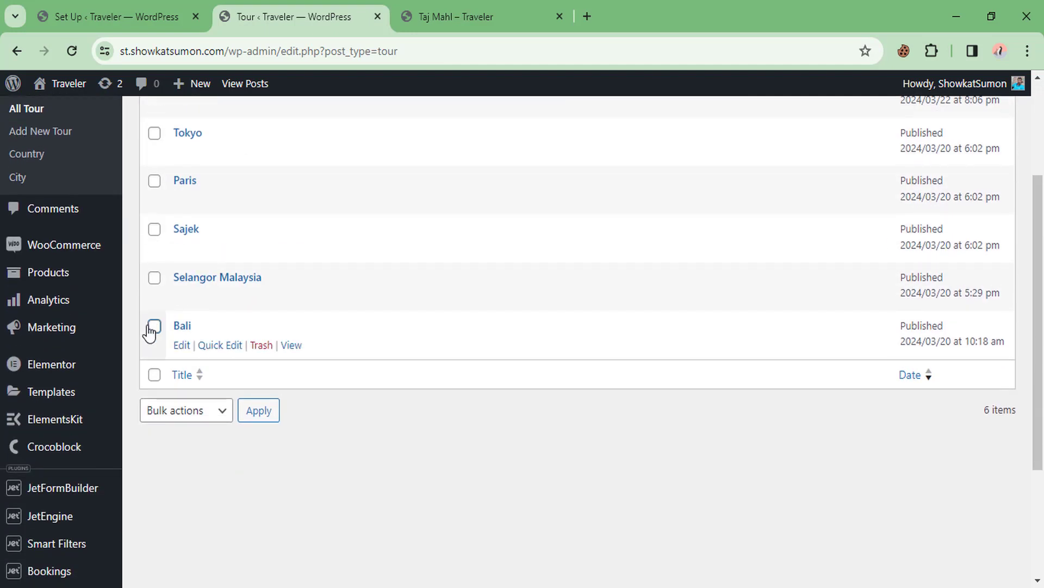
scroll(37, 482, down, 2)
mouse_move(84, 412)
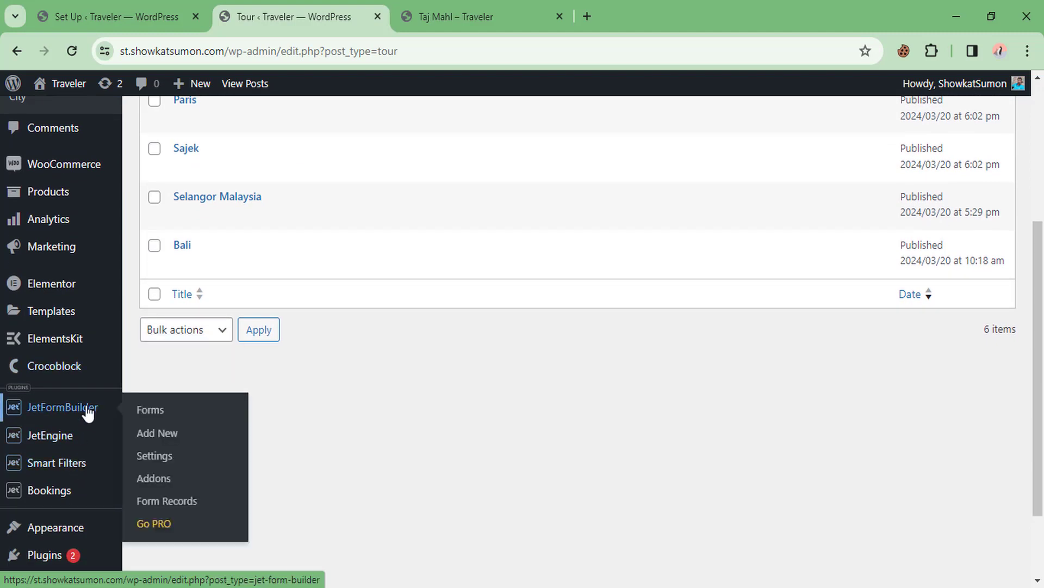
click(162, 416)
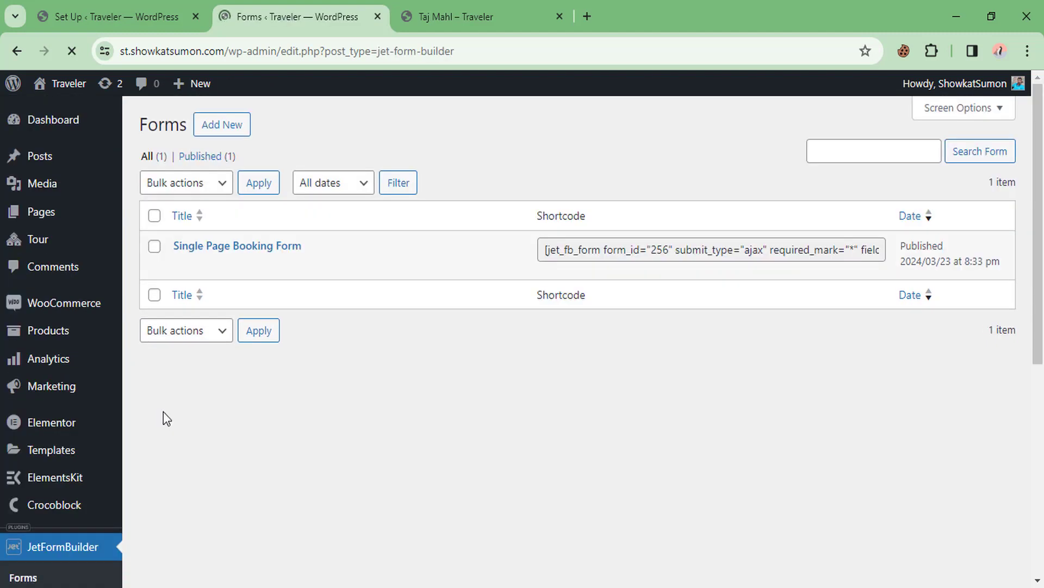
scroll(89, 408, down, 6)
scroll(332, 322, up, 6)
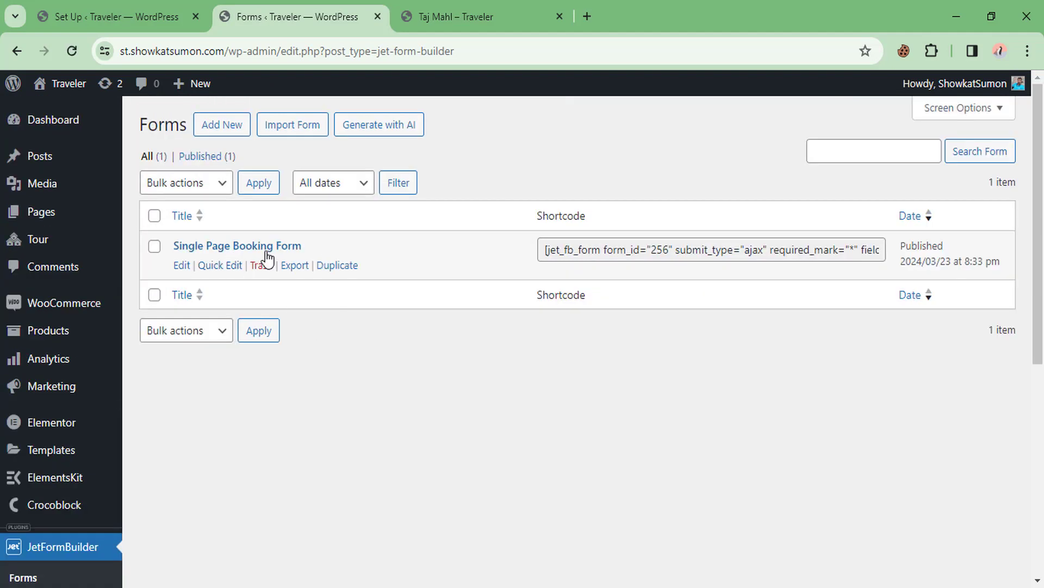
middle_click(182, 265)
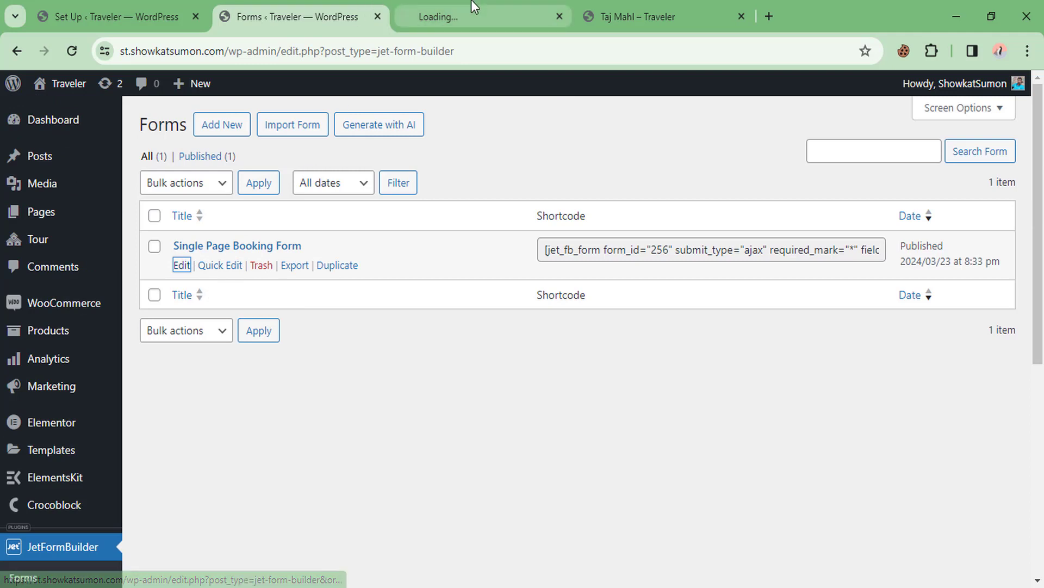
In the booking form editor, delete the Phone Number field
click(438, 16)
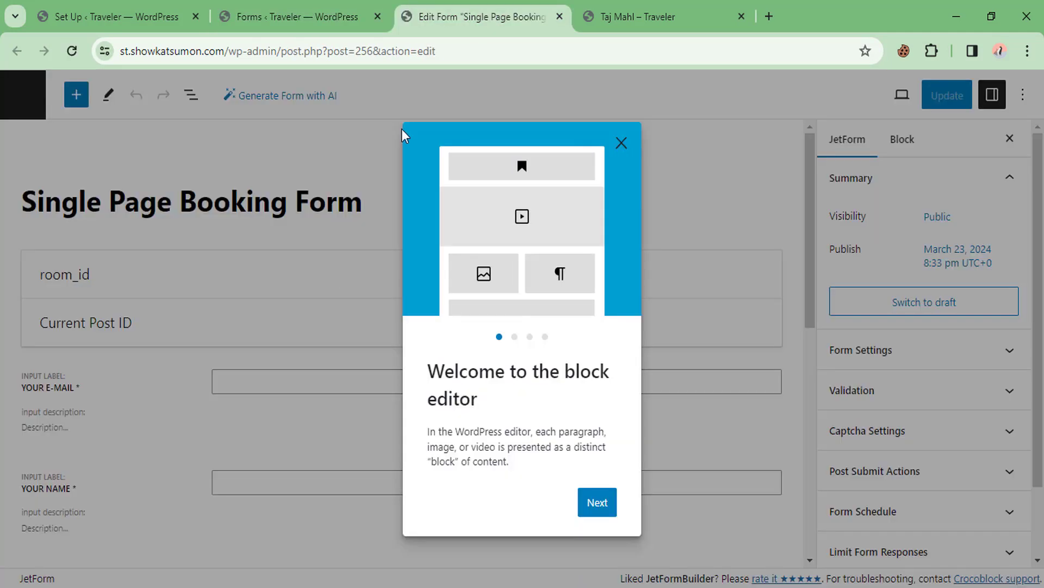
click(620, 143)
scroll(210, 303, down, 2)
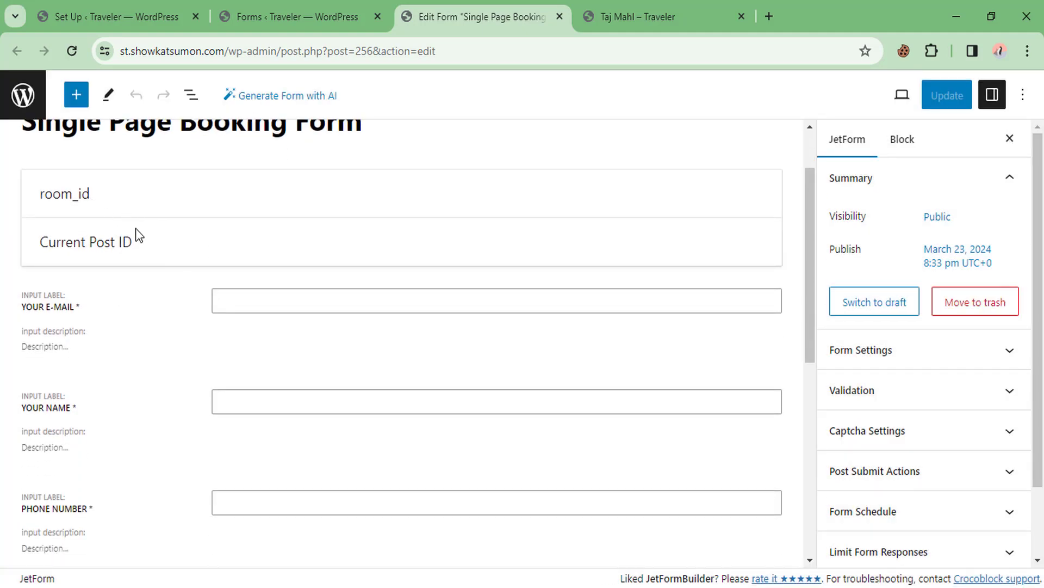
click(94, 306)
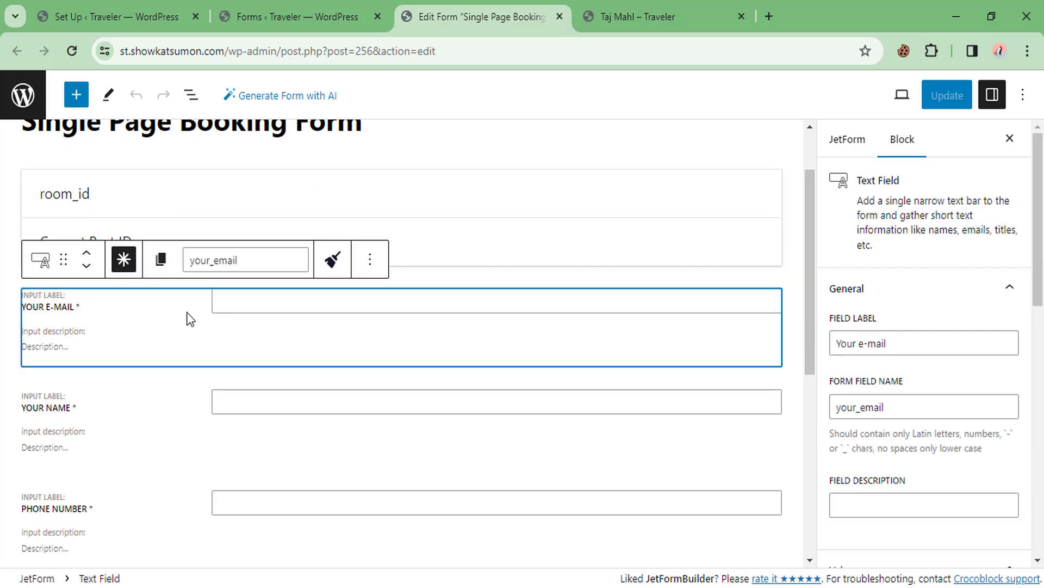
scroll(233, 311, down, 1)
click(131, 338)
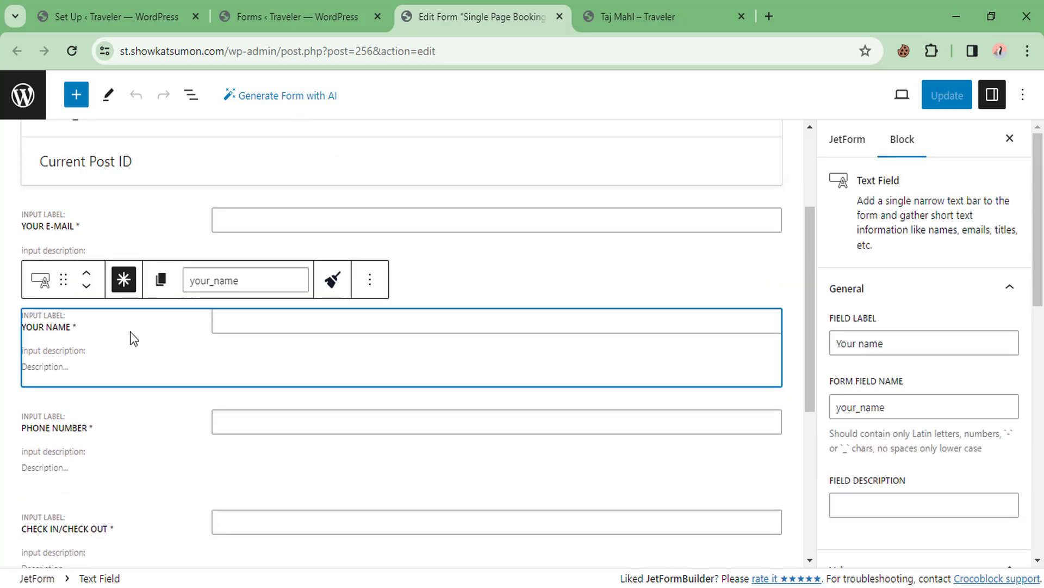
scroll(203, 320, down, 2)
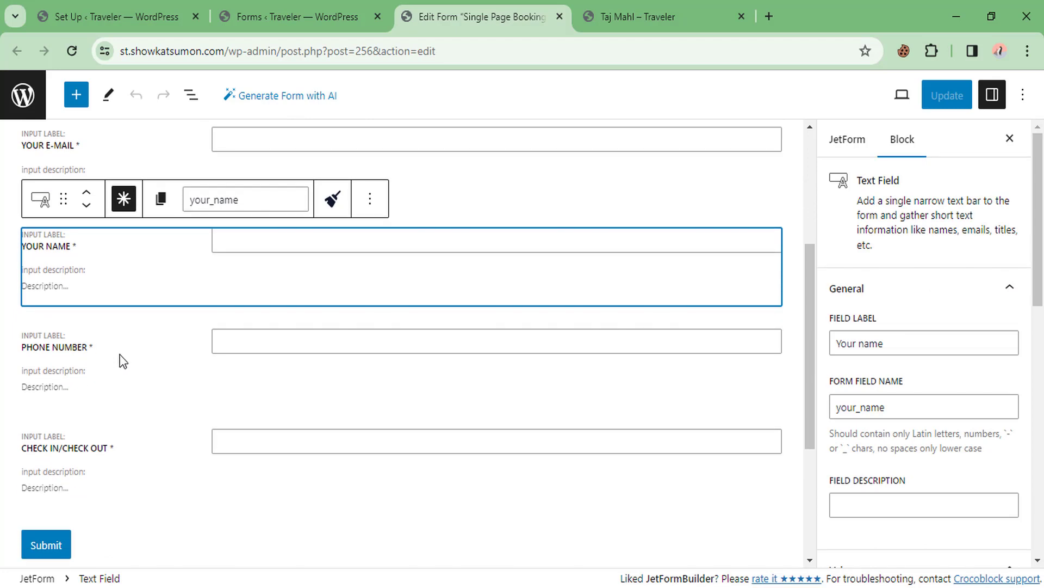
click(125, 361)
click(370, 299)
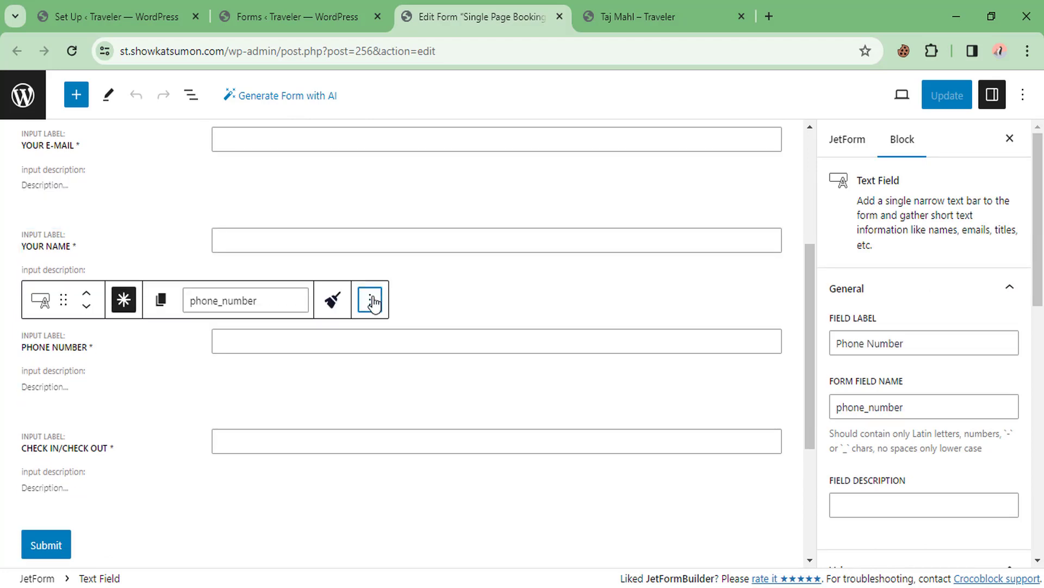
scroll(445, 457, down, 1)
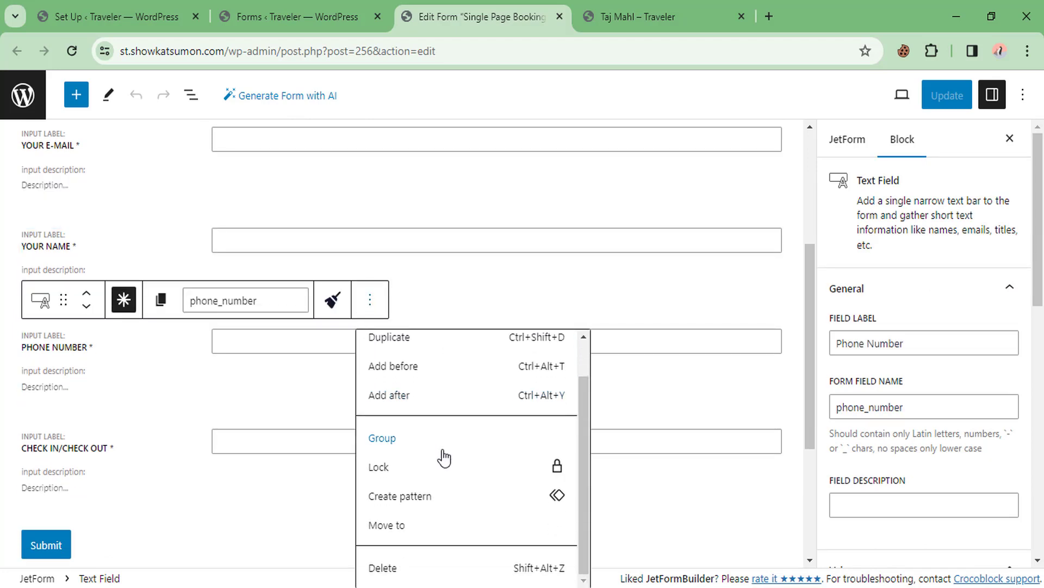
click(381, 567)
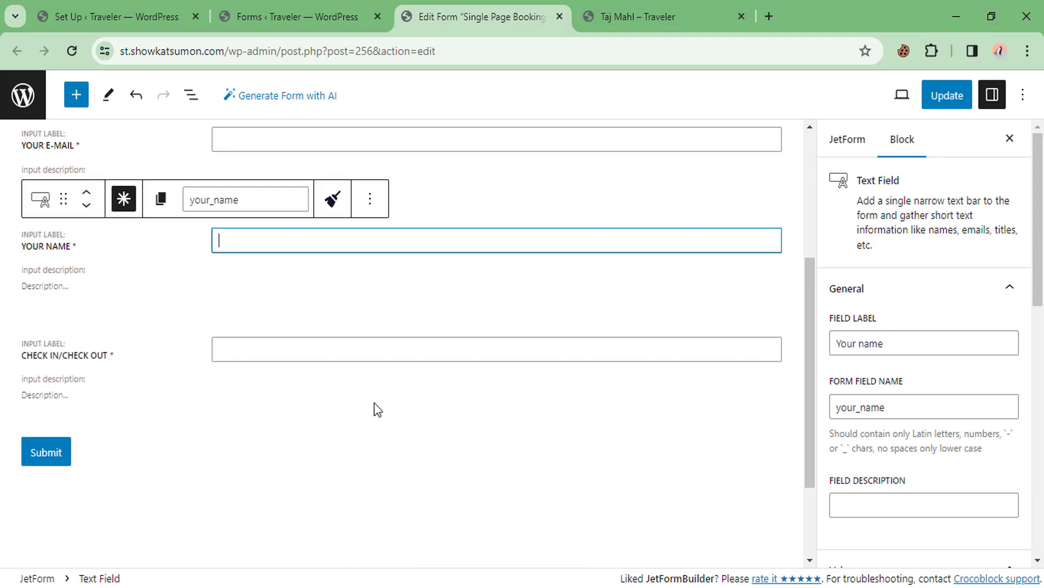
Insert an empty block after the Check In/Check Out field
click(115, 349)
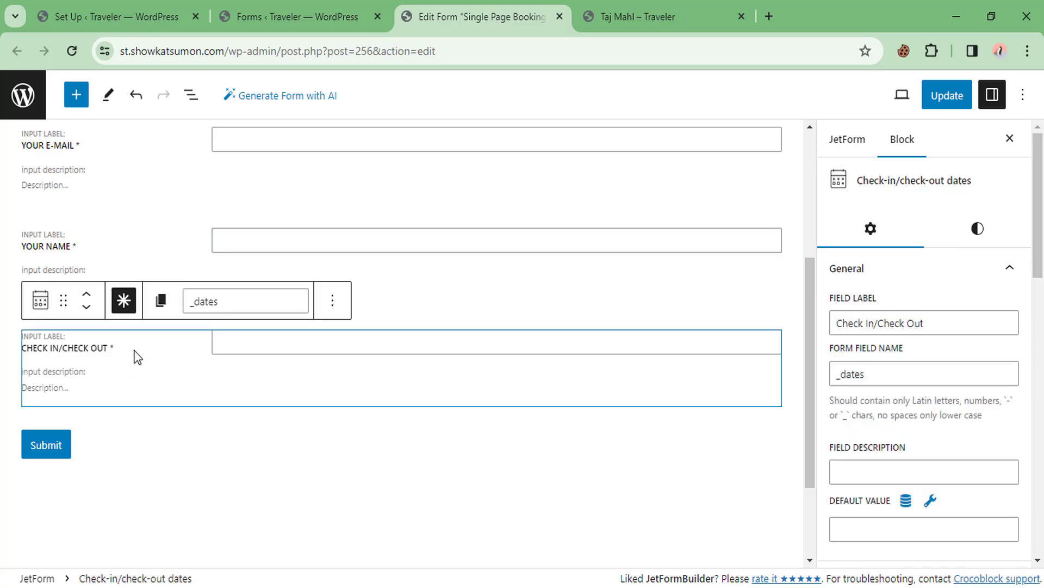
scroll(109, 334, up, 4)
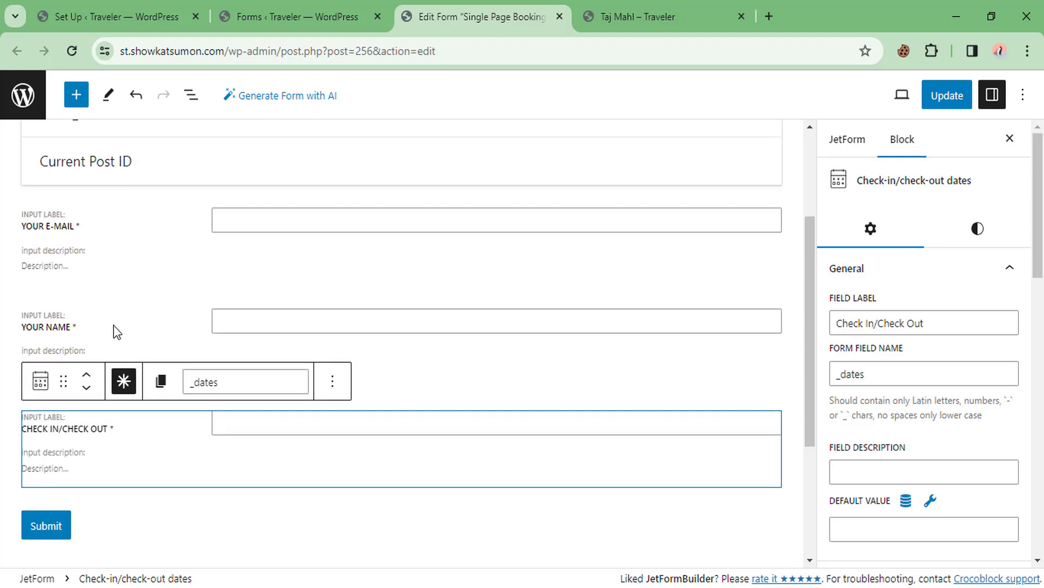
scroll(140, 321, down, 4)
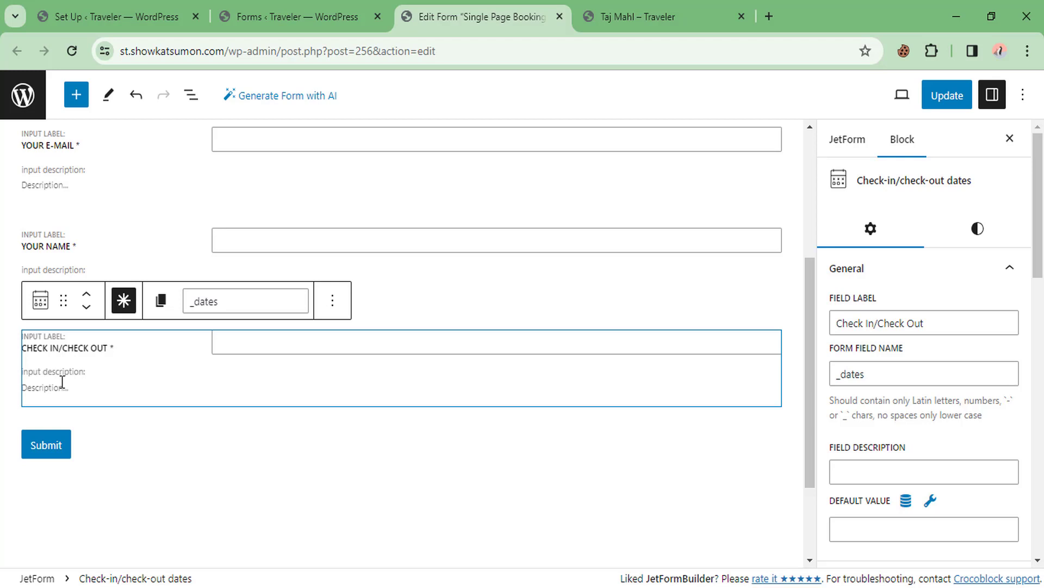
click(333, 305)
click(332, 301)
click(332, 299)
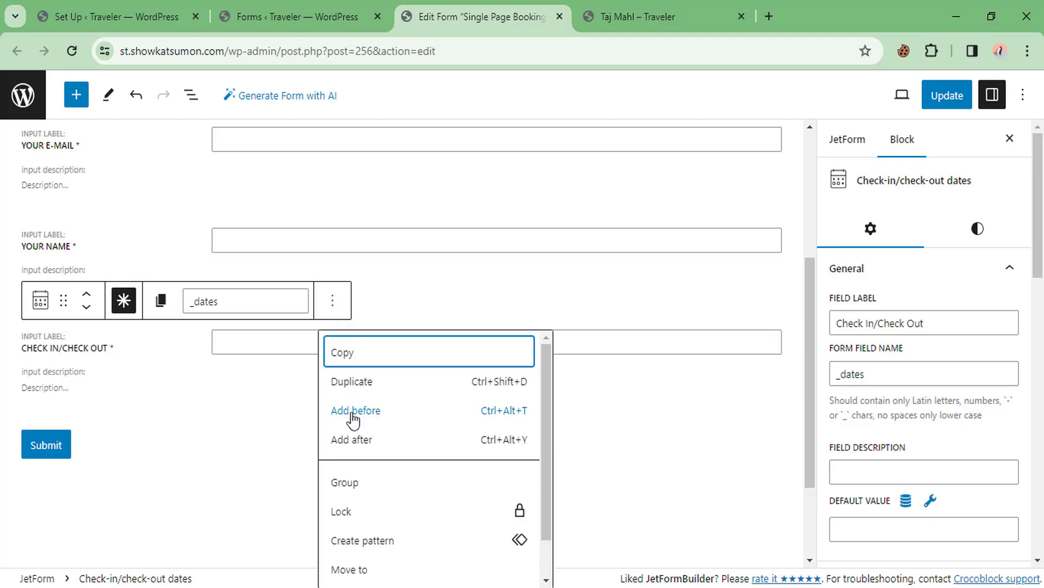
click(352, 439)
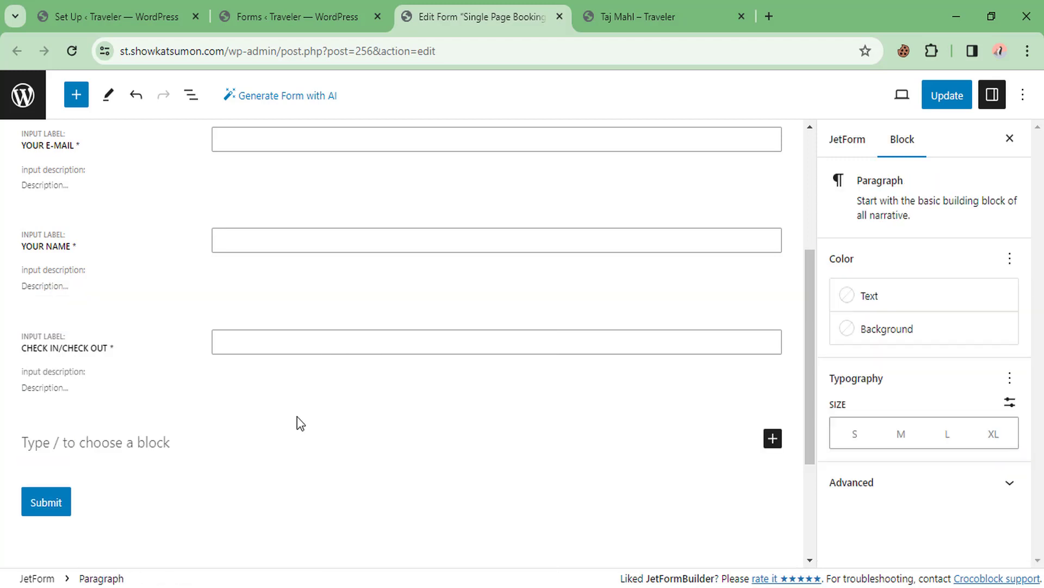
scroll(296, 422, down, 2)
Fill it with a Number Field labelled Person, with form field name person
click(777, 361)
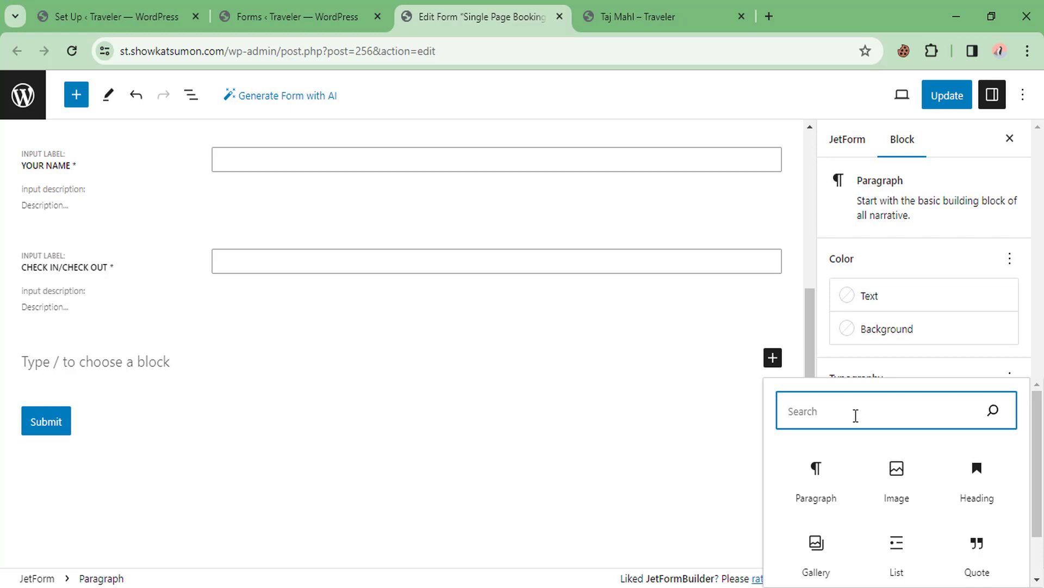
text(num)
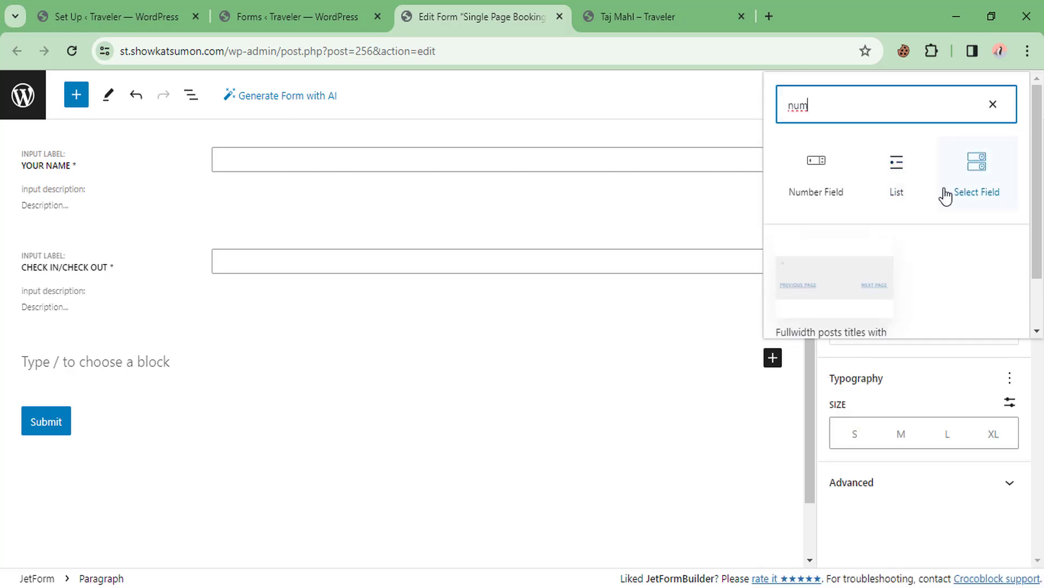
click(816, 173)
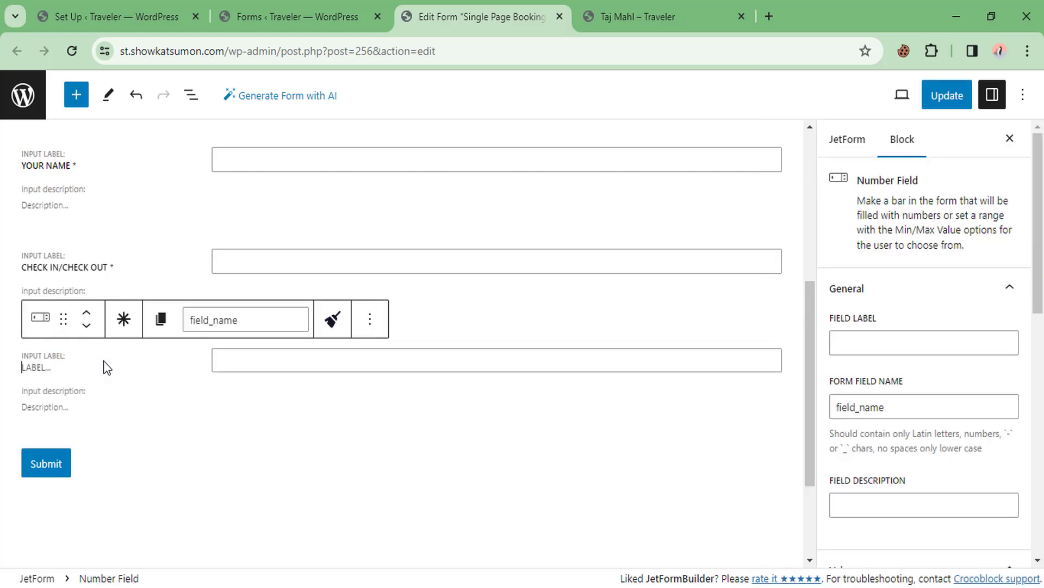
text(Person)
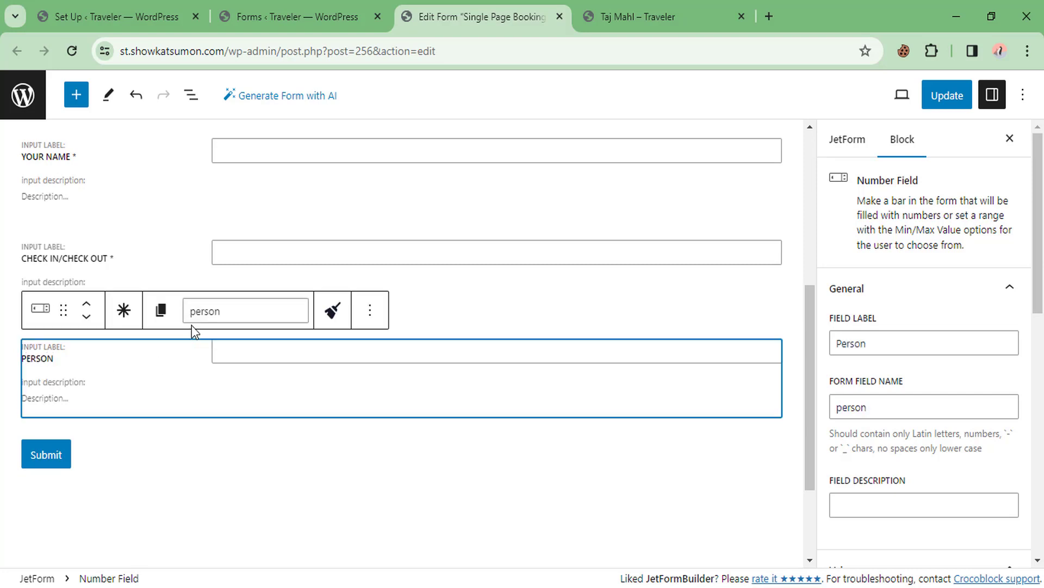
click(247, 310)
drag(247, 311, 159, 319)
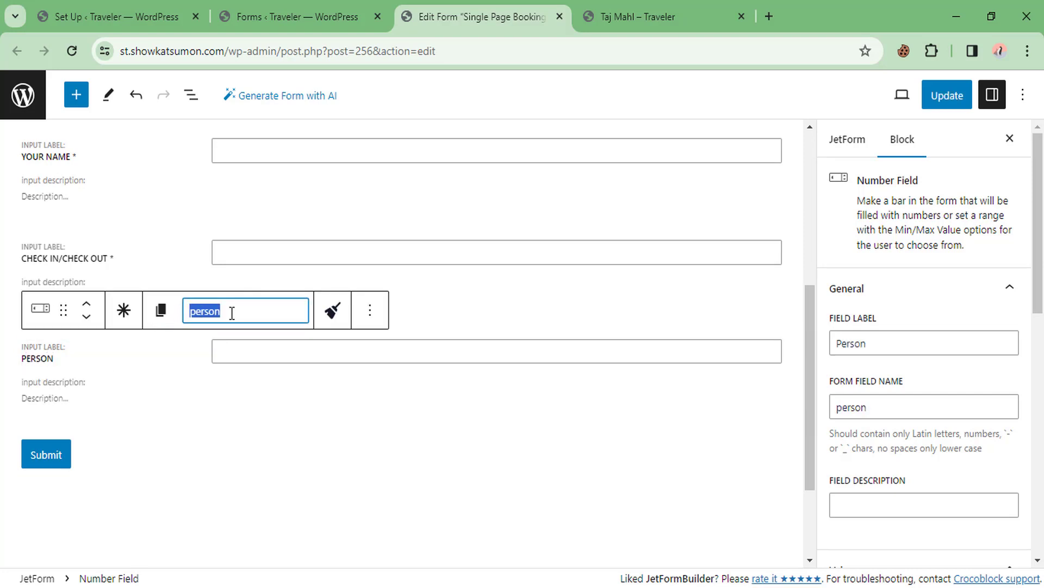
click(156, 410)
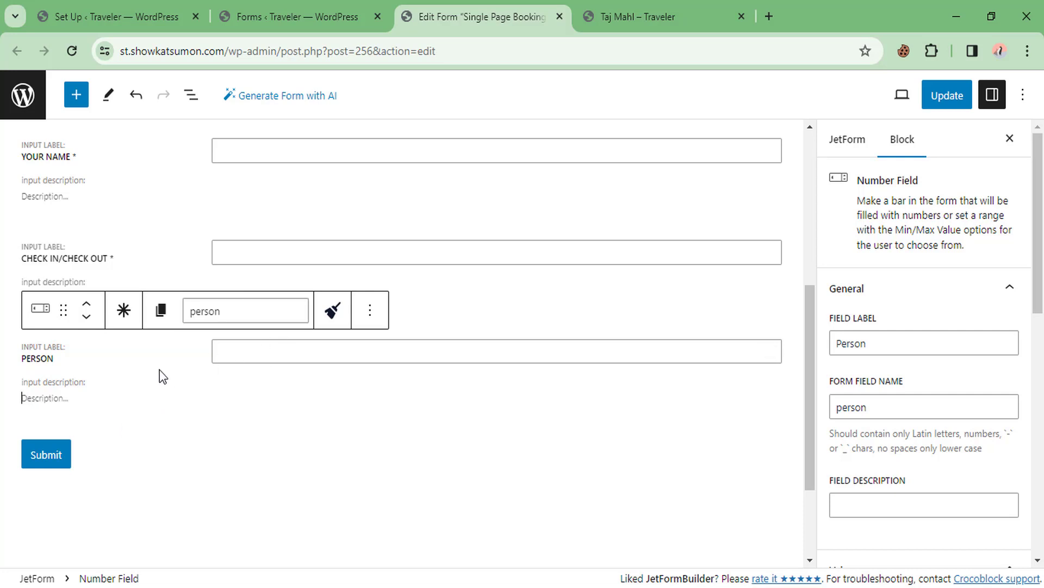
Relabel the form's Submit button as 'Book Now'
click(45, 459)
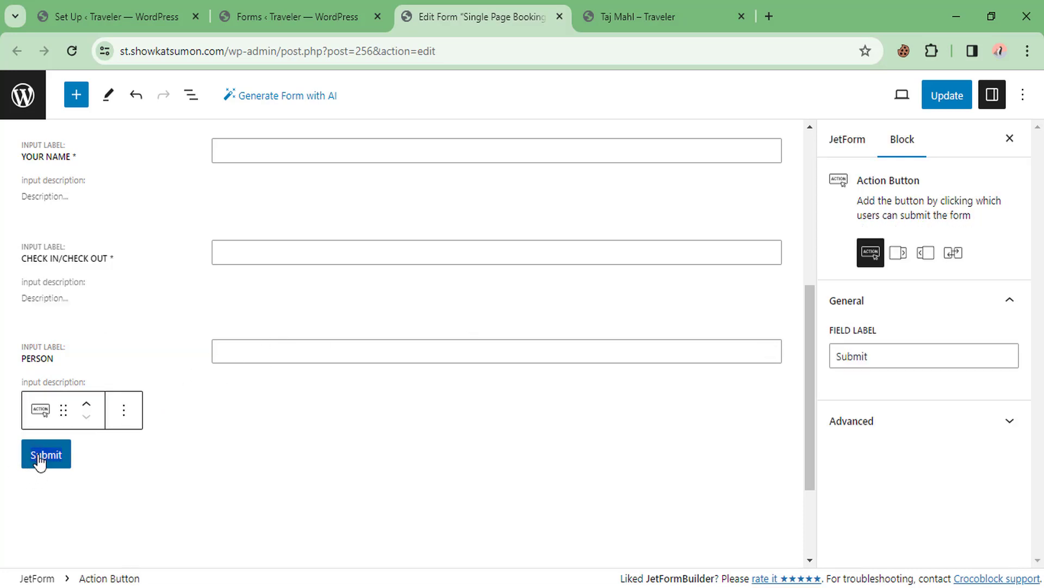
text(Book)
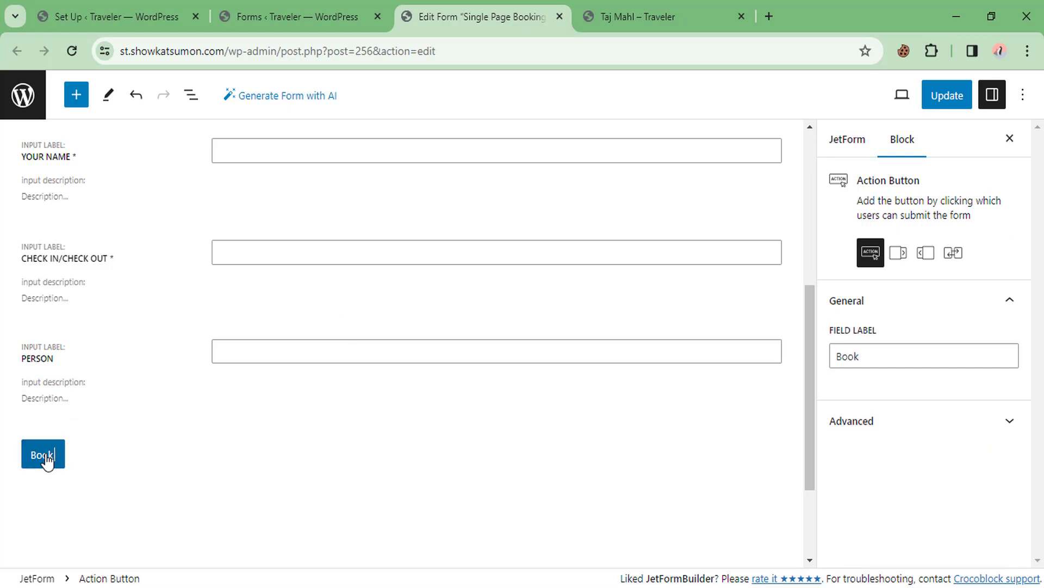
text( Now)
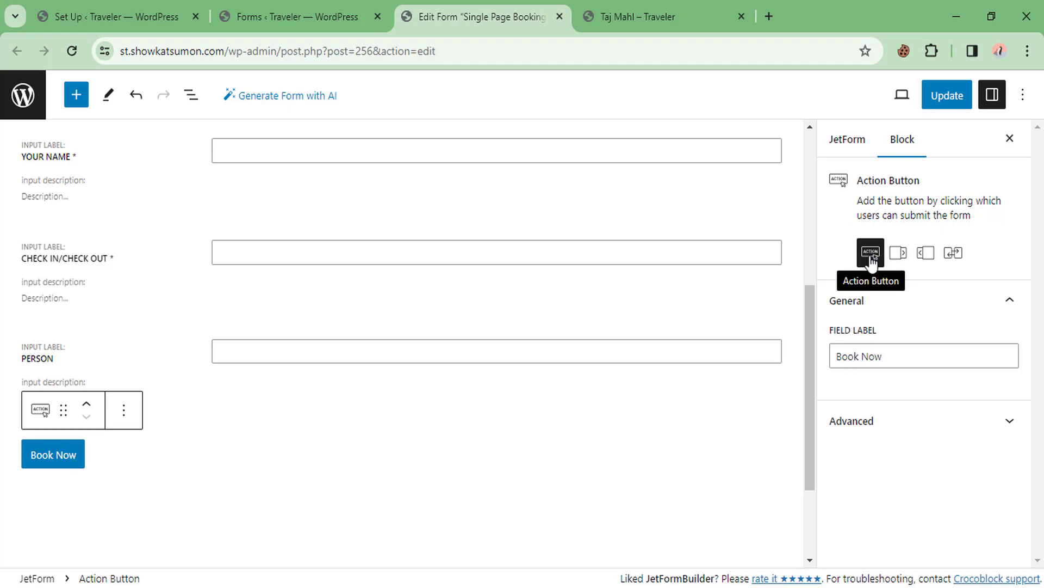
click(156, 359)
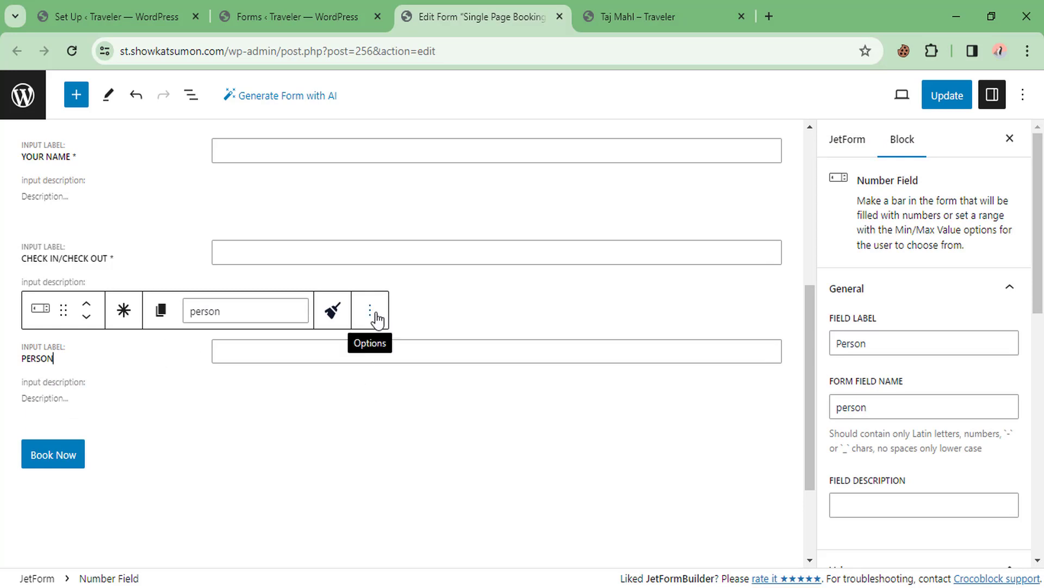
Add a Calculated Field labelled Total (name total) after Person and update the form
click(372, 315)
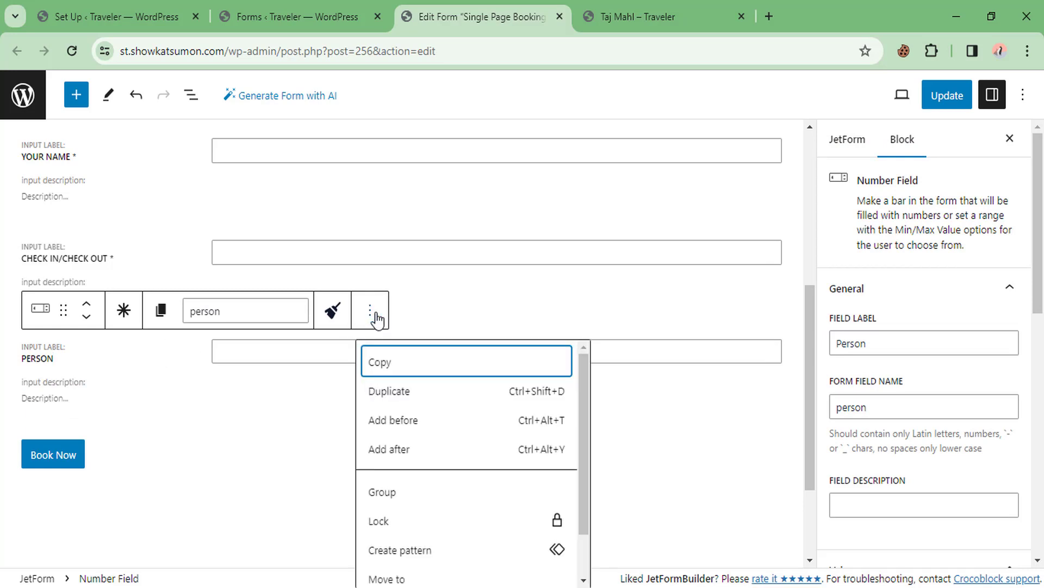
click(389, 449)
scroll(201, 419, down, 2)
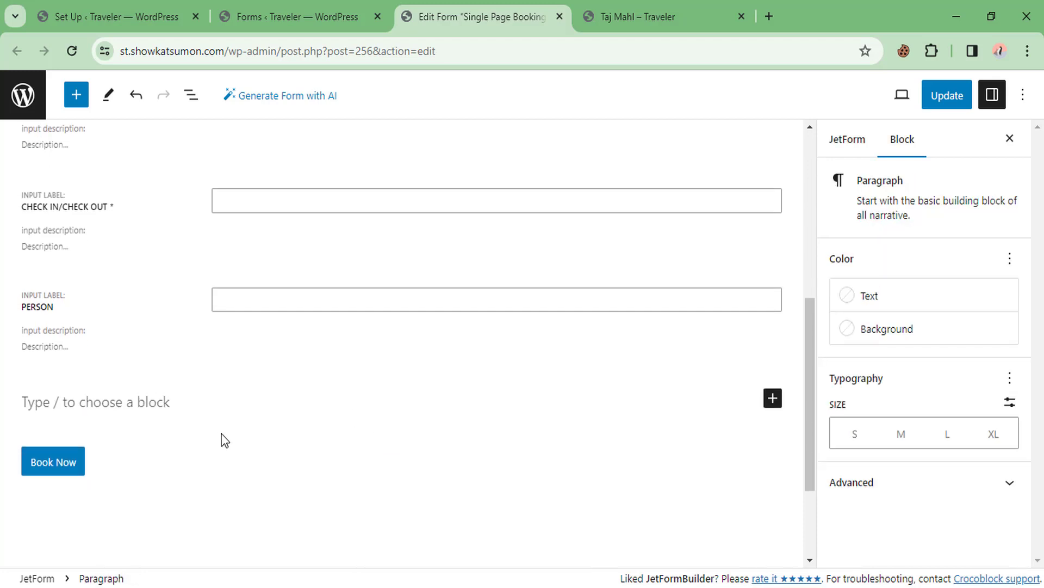
click(774, 370)
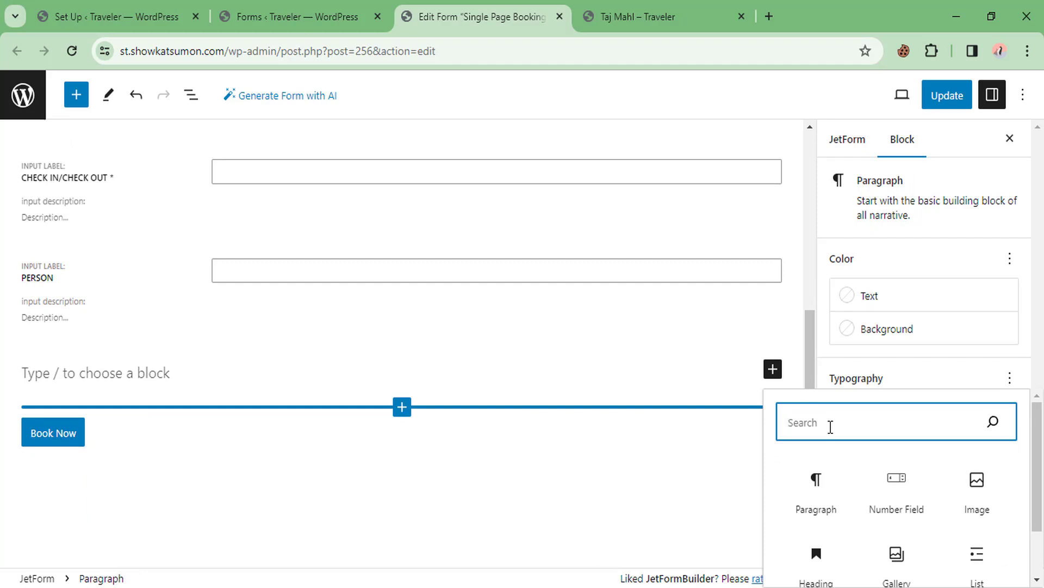
text(cal)
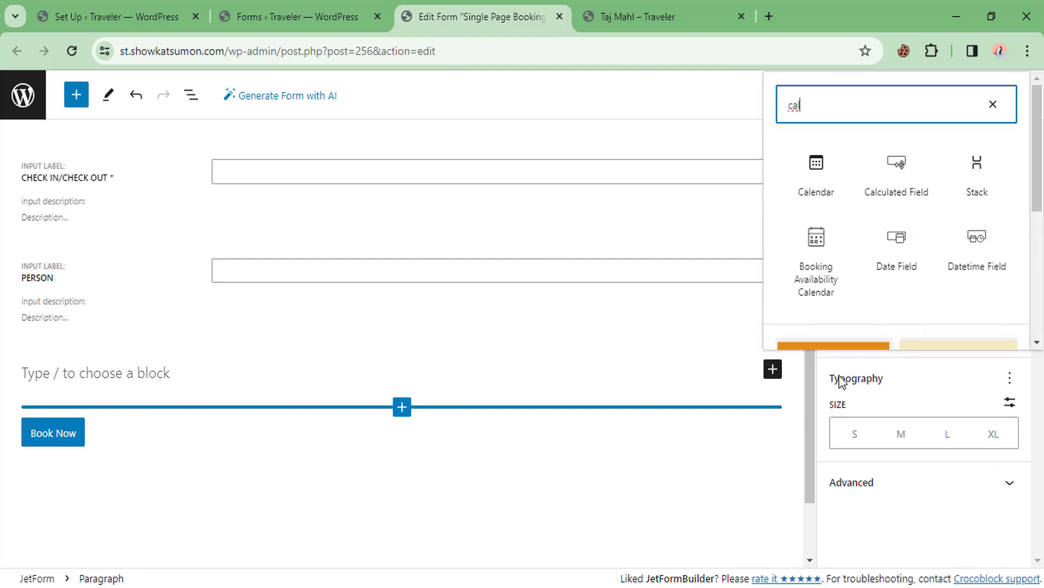
click(894, 181)
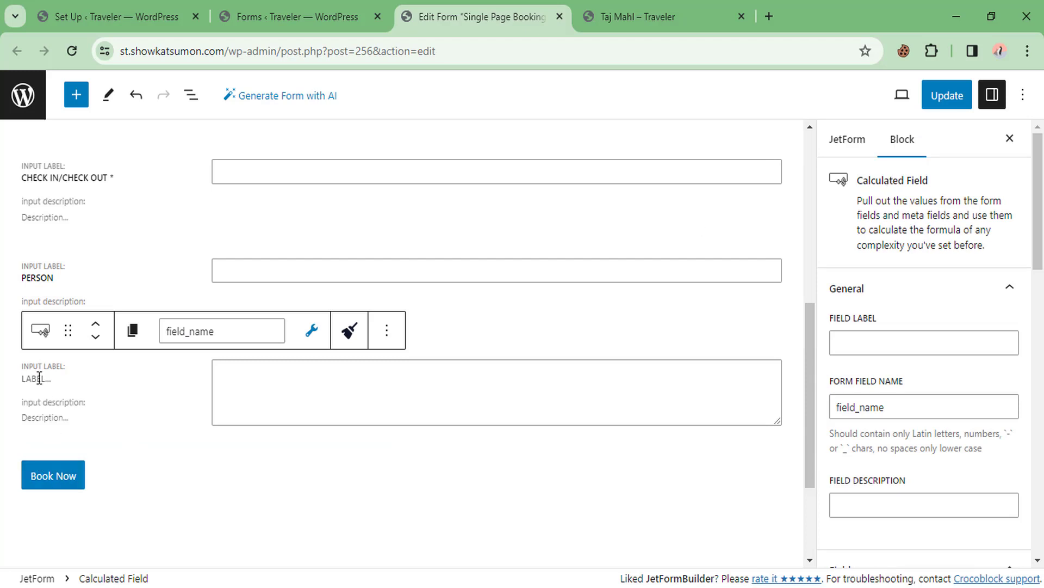
text(Total)
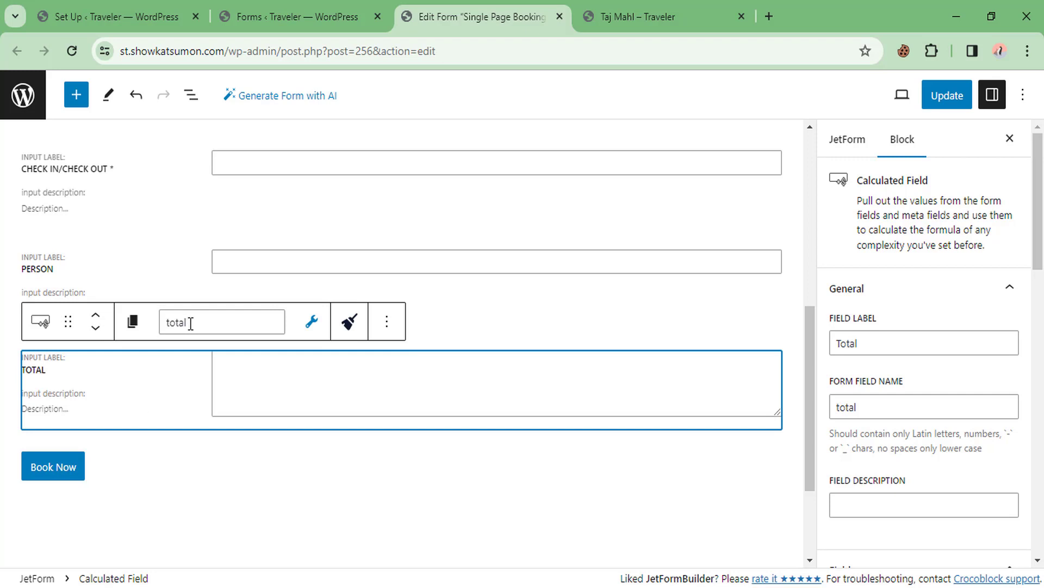
click(158, 468)
scroll(201, 343, up, 3)
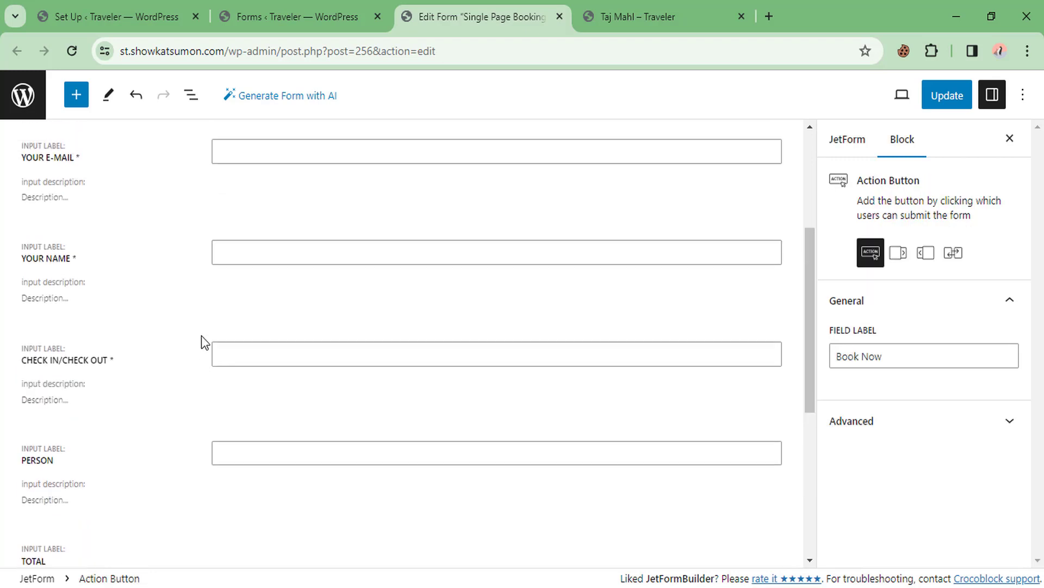
scroll(201, 343, up, 1)
click(935, 102)
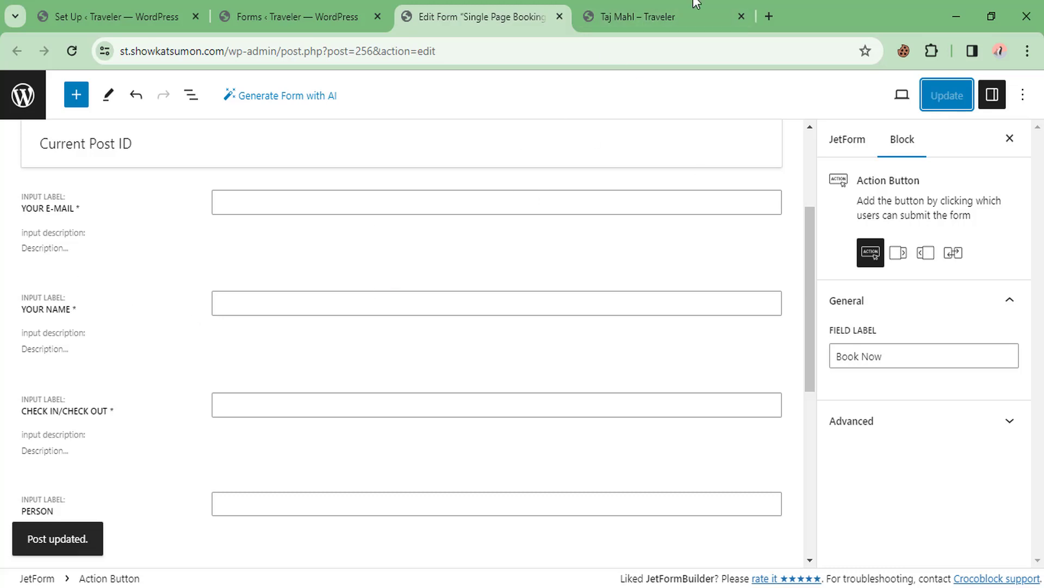
From the Taj Mahl tour page, open its Tour Single template in Elementor in a new tab
click(693, 14)
scroll(779, 266, up, 2)
scroll(726, 321, down, 1)
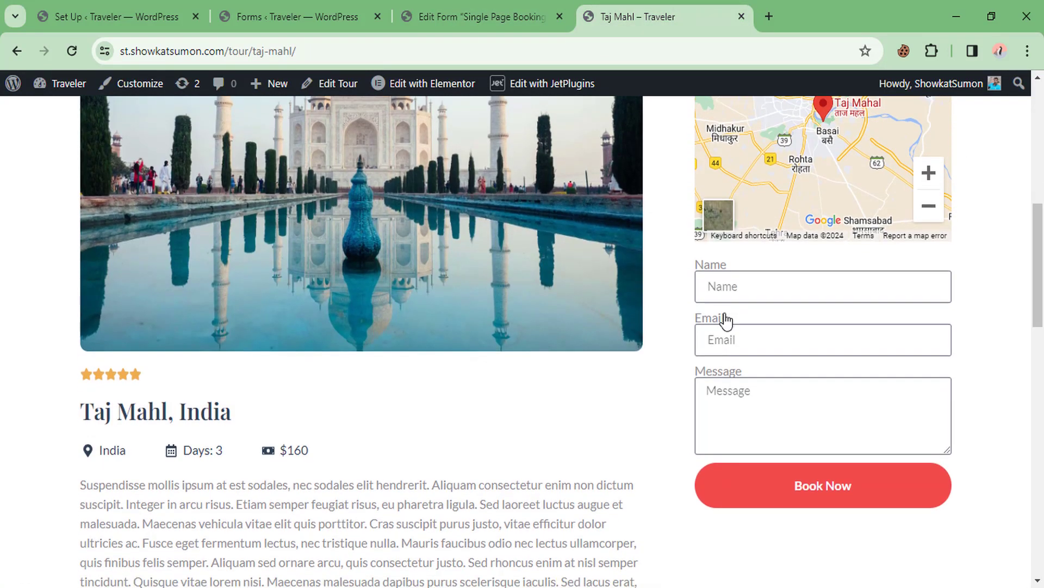
scroll(726, 321, down, 1)
scroll(543, 328, up, 9)
mouse_move(436, 89)
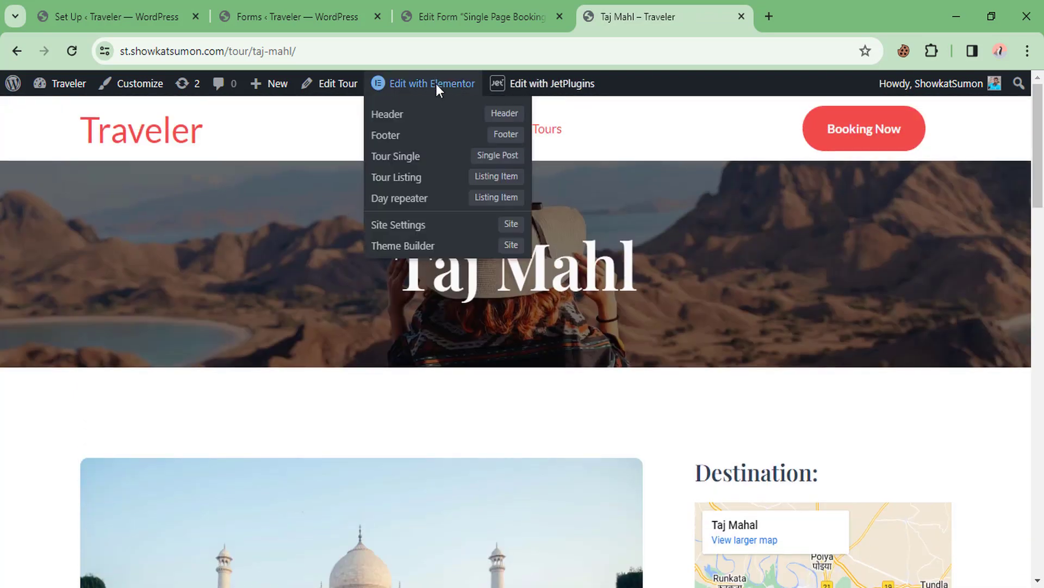
middle_click(397, 159)
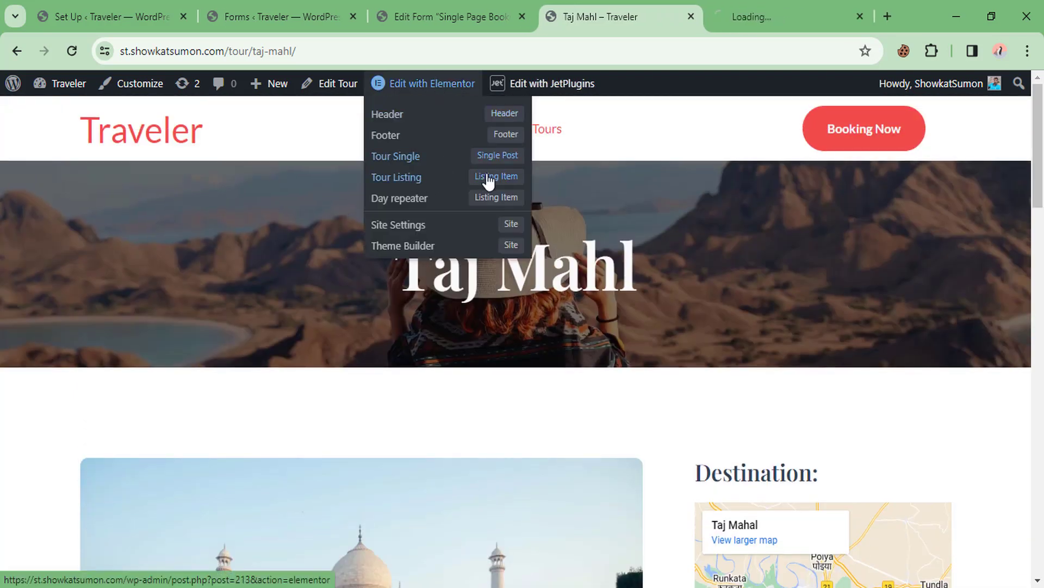
click(769, 5)
drag(760, 5, 593, 6)
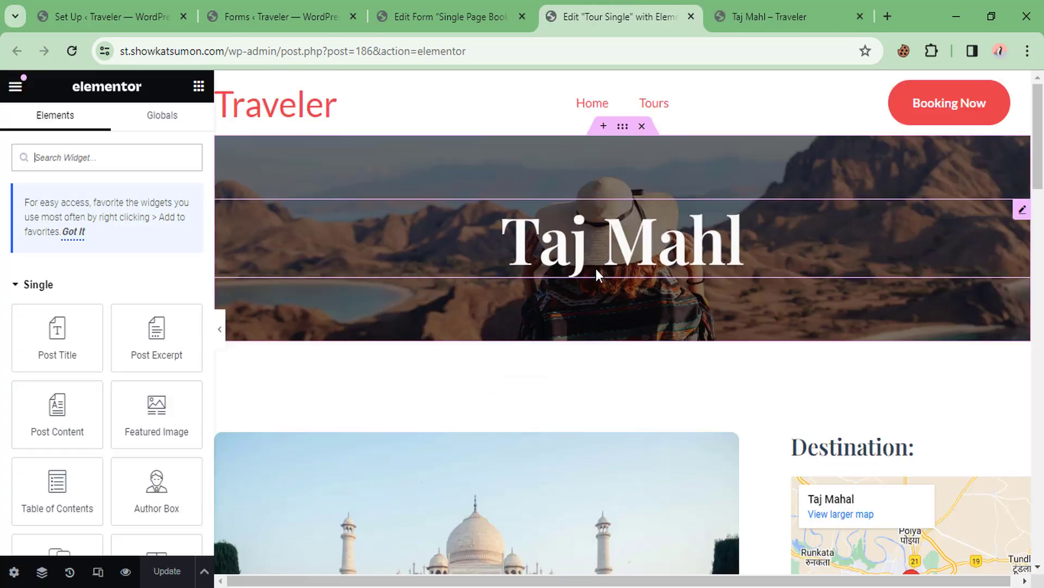
scroll(596, 268, down, 10)
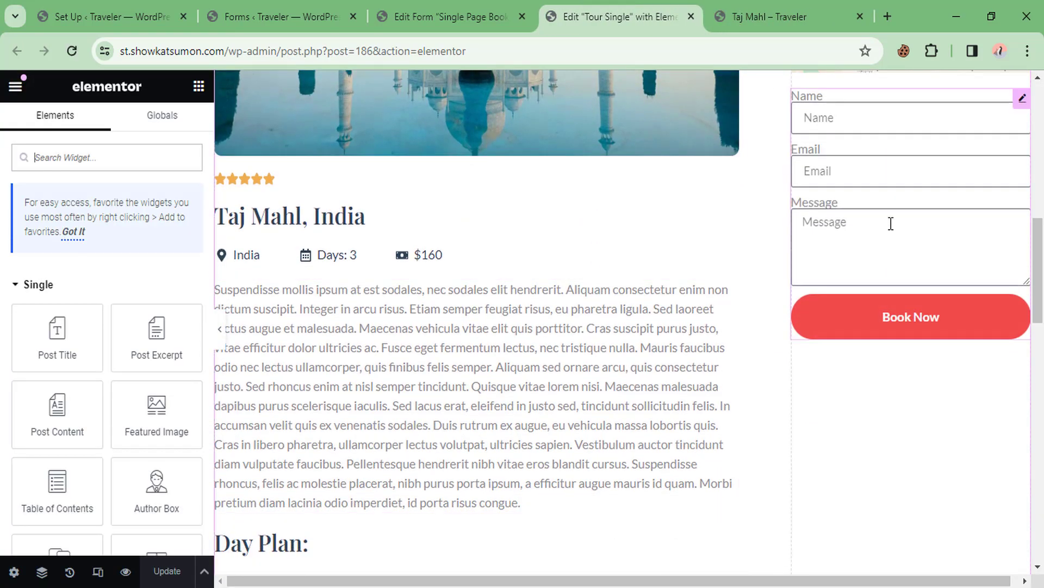
scroll(889, 224, up, 3)
Swap the old contact form for a JetForm widget showing Single Page Booking Form, then update
right_click(880, 296)
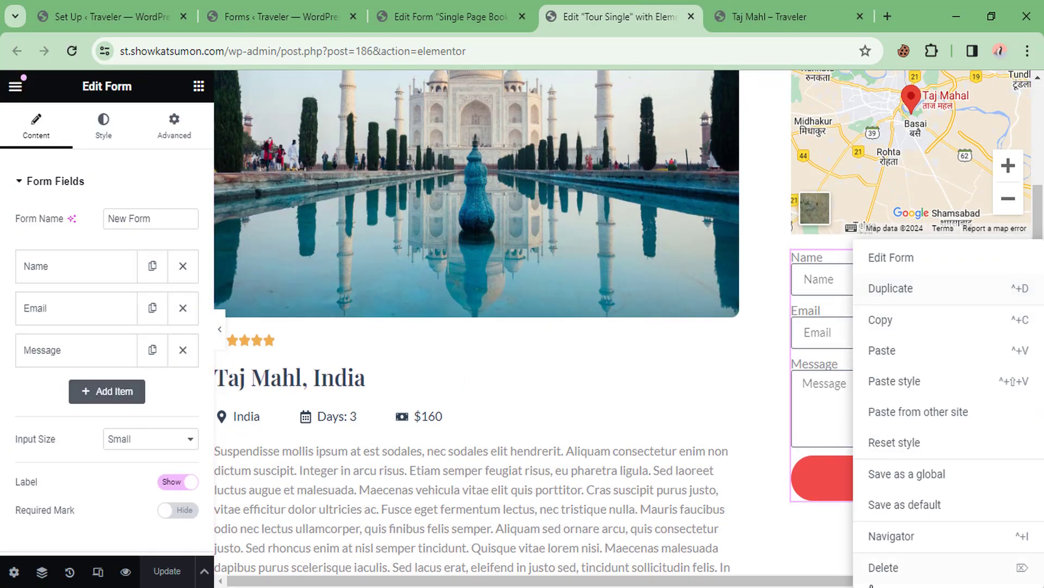
click(893, 567)
click(68, 157)
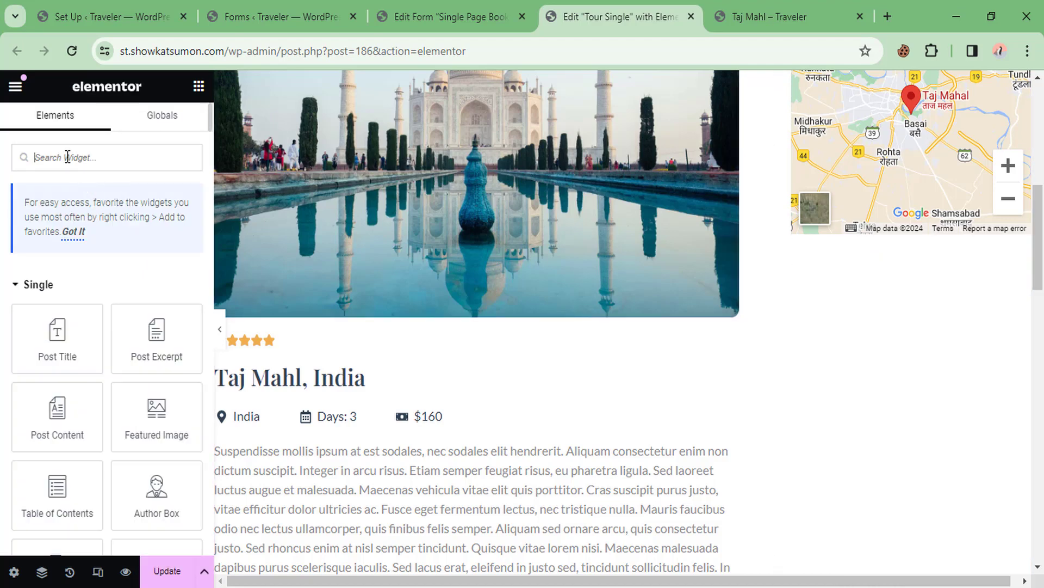
text(je)
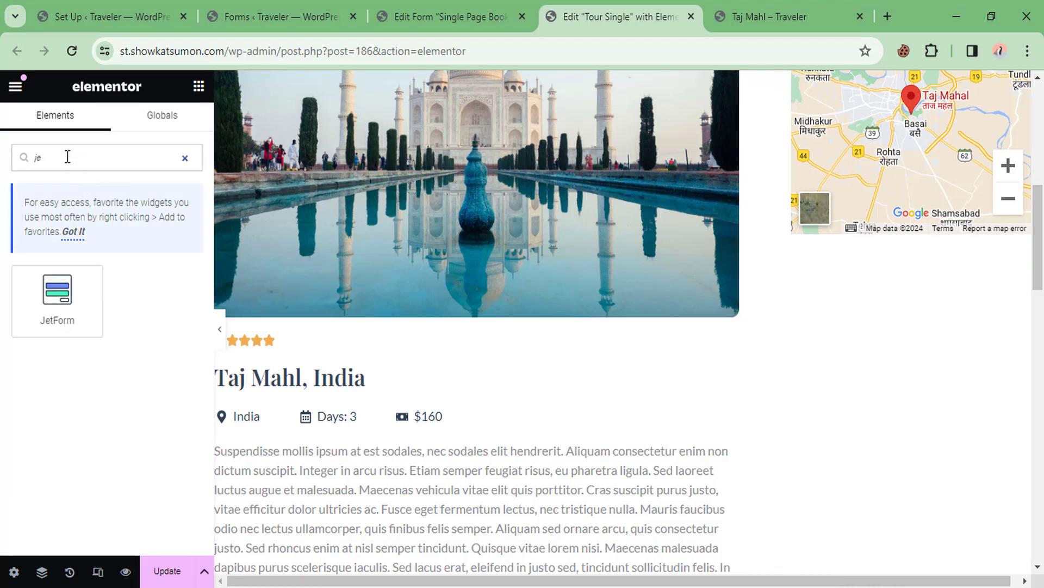
drag(63, 296, 882, 234)
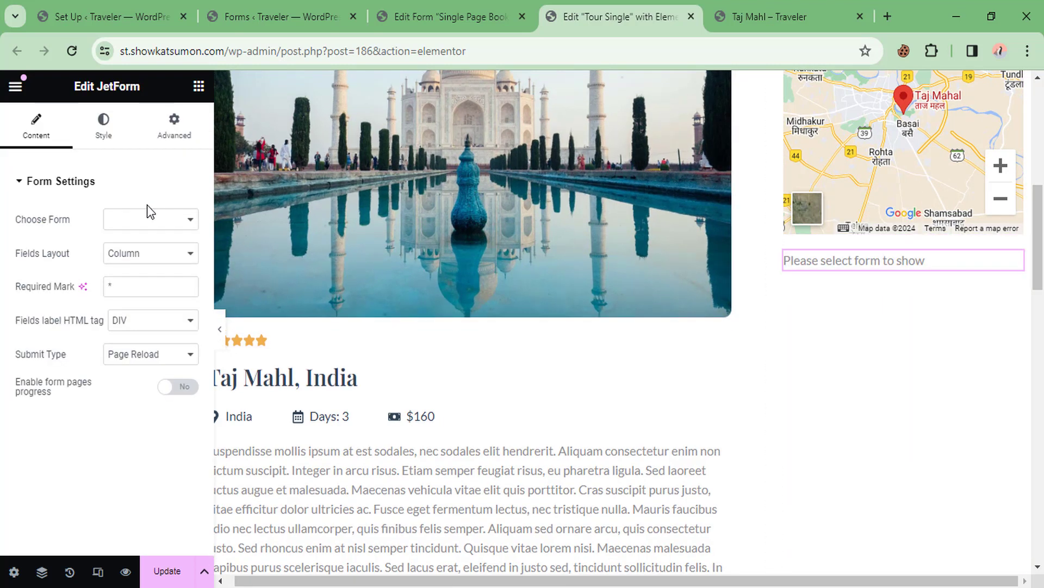
click(145, 223)
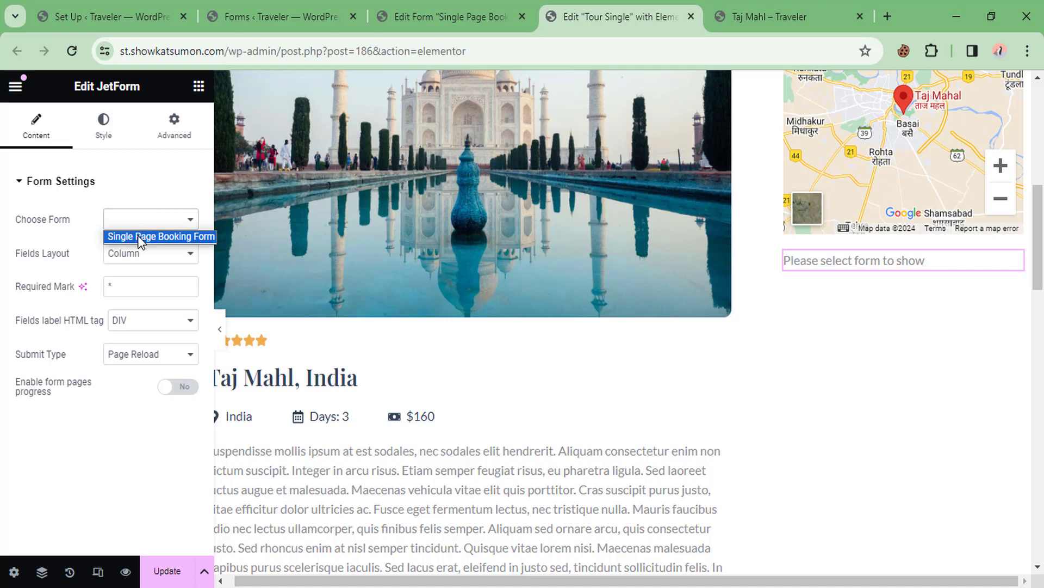
click(139, 238)
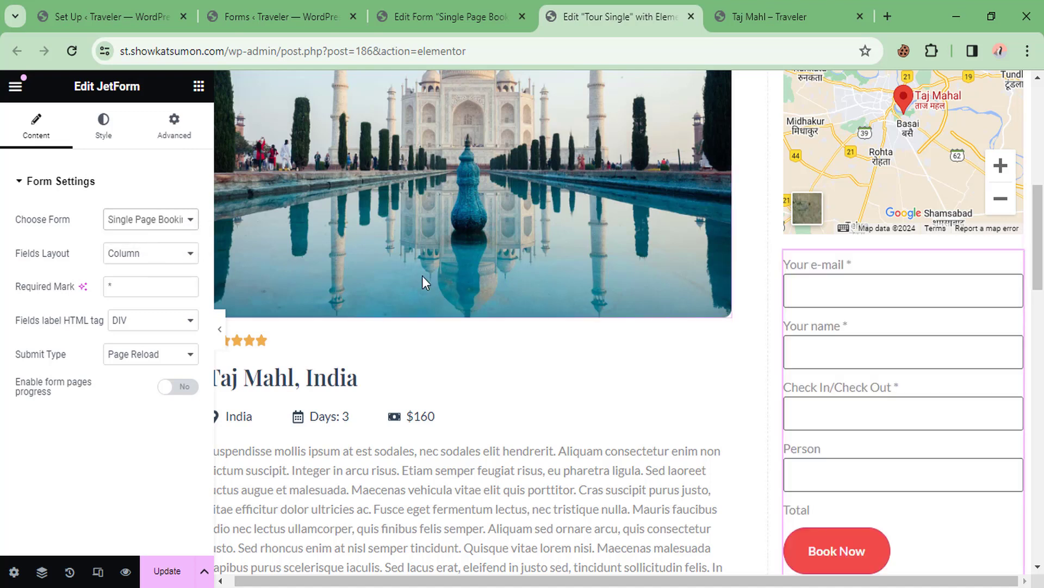
scroll(639, 244, down, 2)
scroll(816, 300, down, 2)
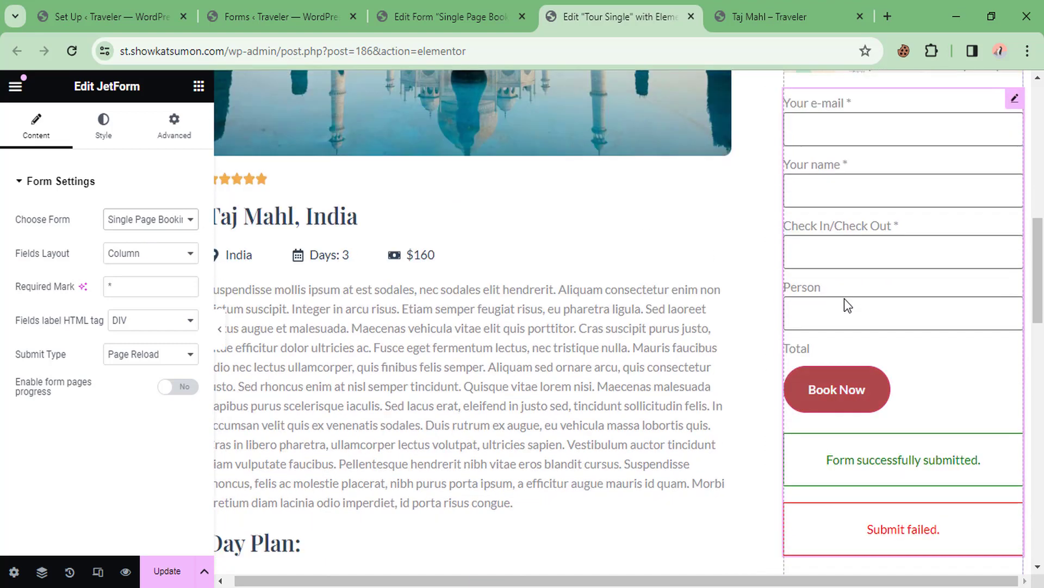
scroll(838, 229, up, 2)
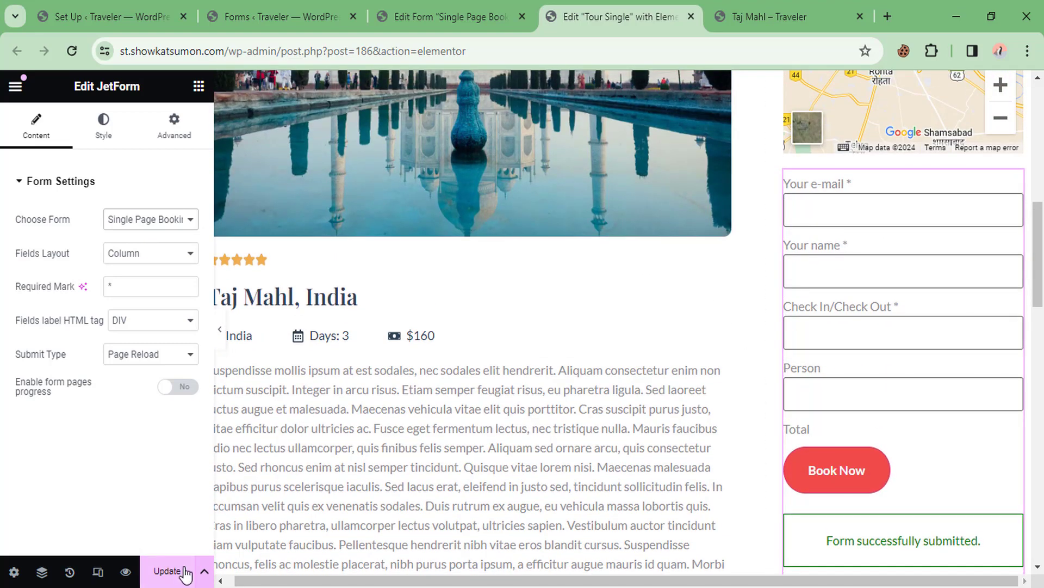
click(169, 571)
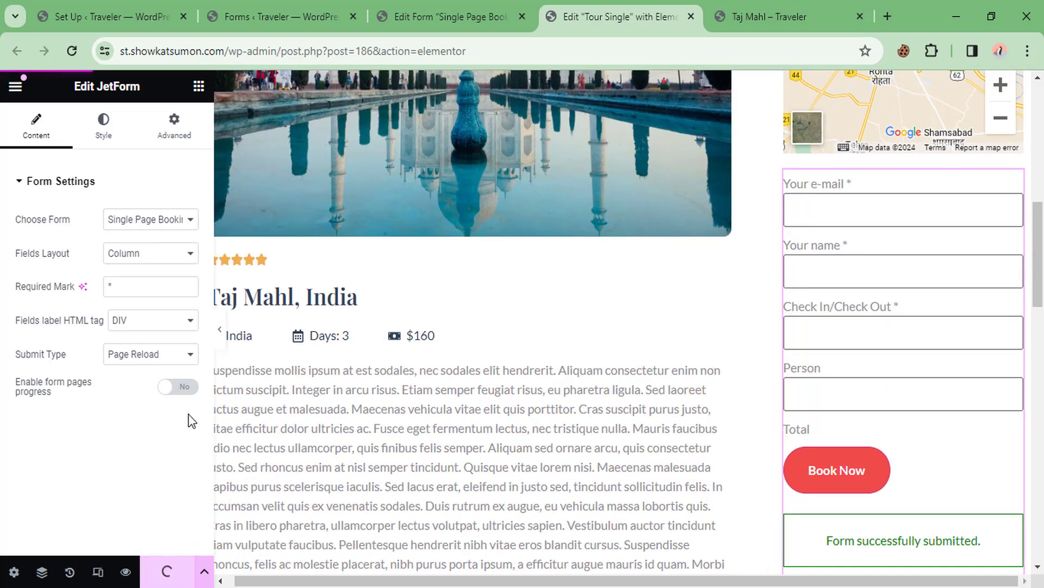
Reload the Taj Mahl tour page to show the new booking form
click(770, 16)
right_click(397, 180)
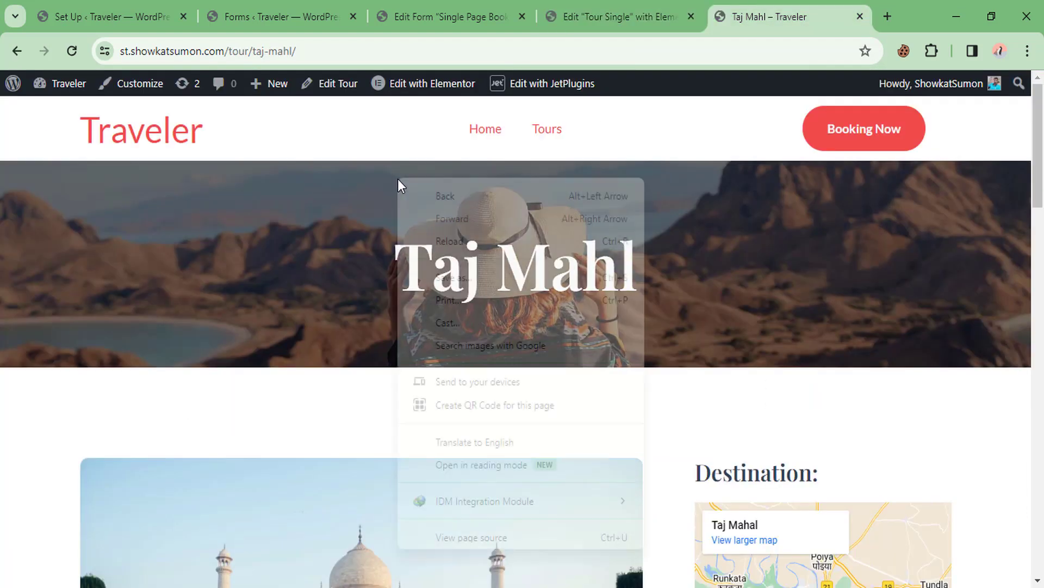
click(451, 242)
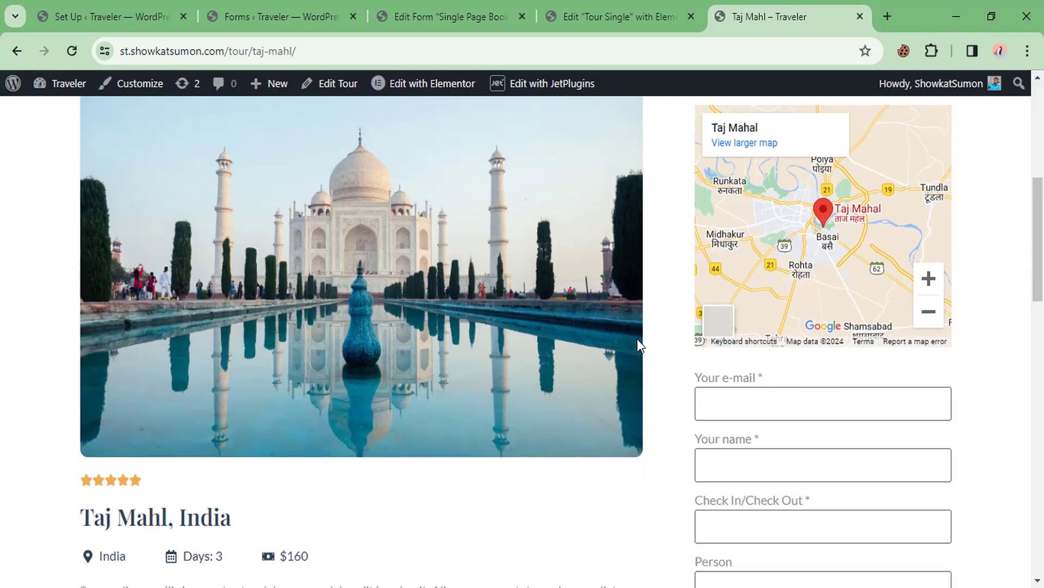
scroll(639, 344, down, 5)
scroll(752, 374, up, 2)
Enter the booker's e-mail address and full name in the form
click(746, 235)
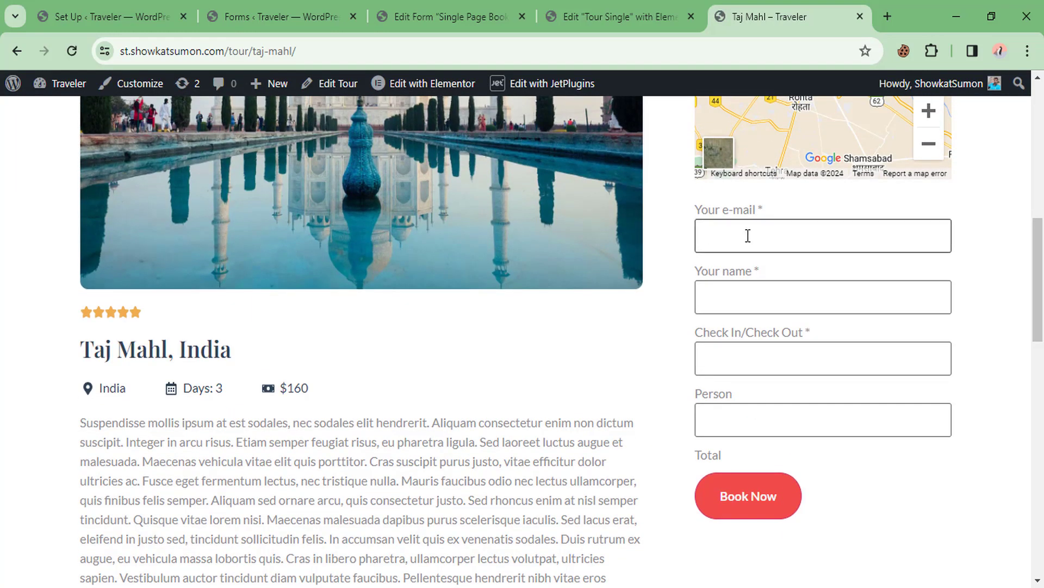
click(739, 305)
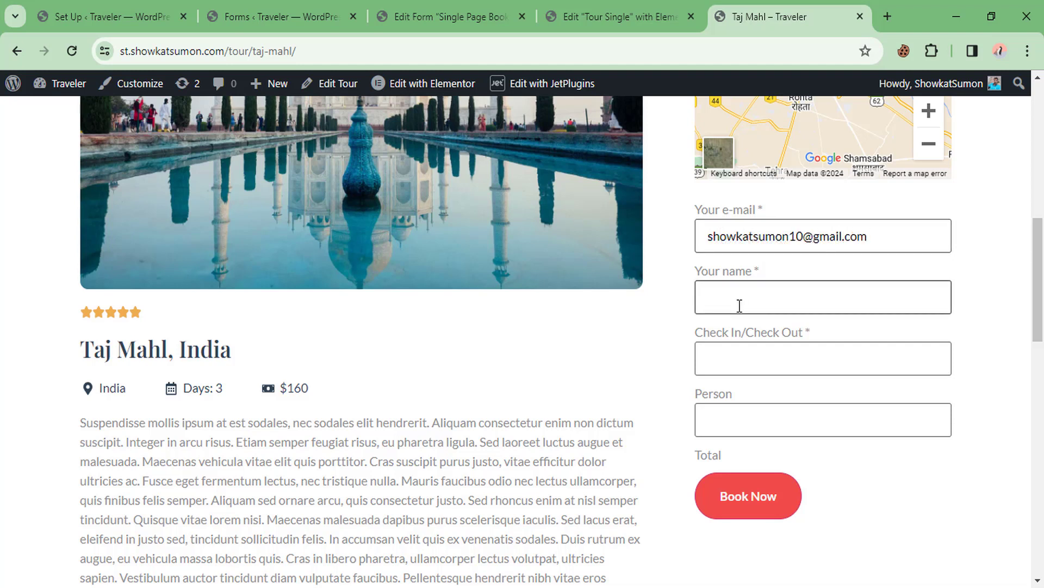
Pick check-in/check-out dates 28–31 March 2024 and set Person to 4
click(736, 361)
scroll(786, 508, down, 1)
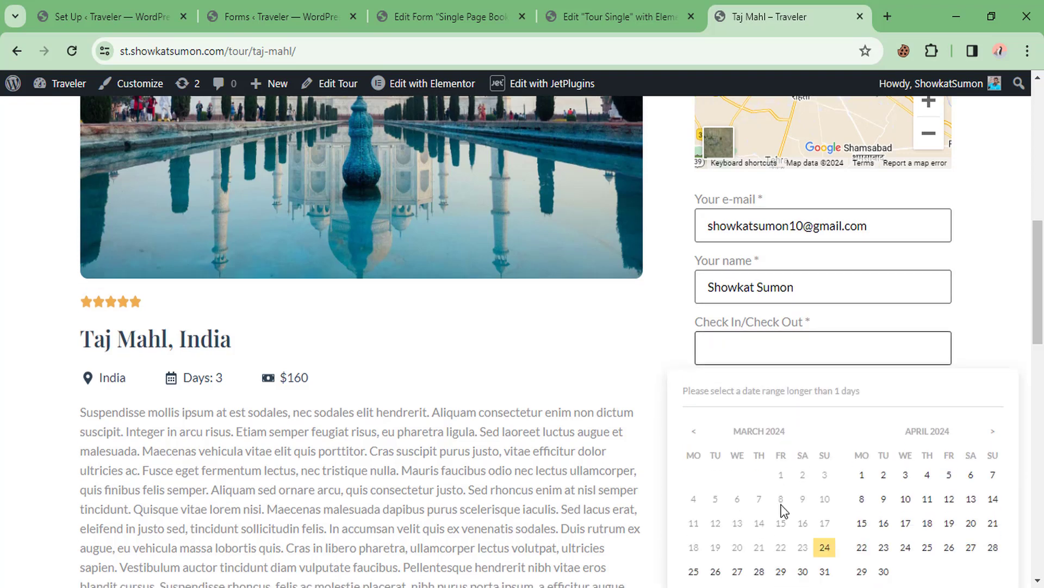
click(757, 503)
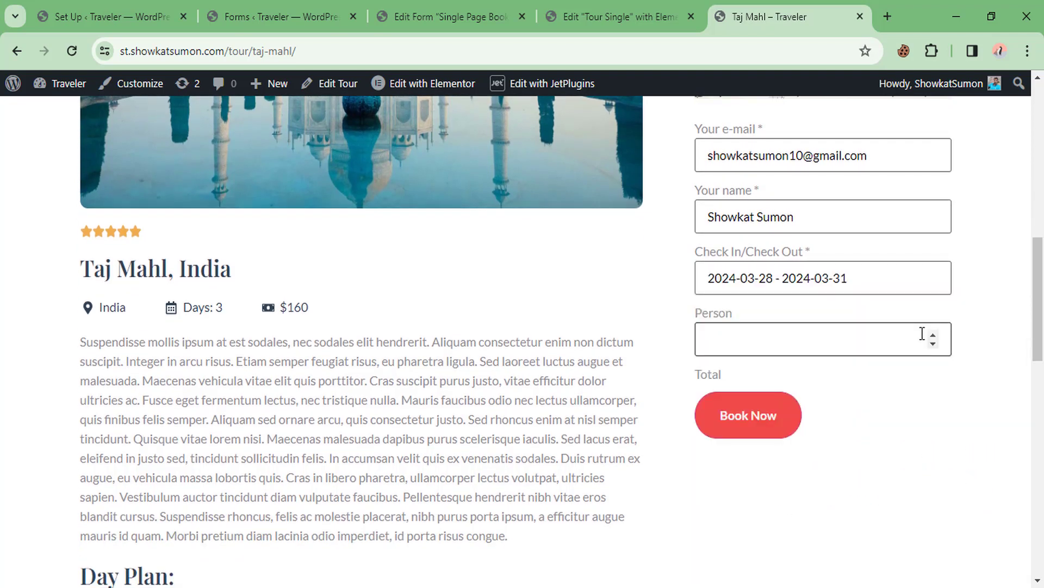
click(934, 335)
click(934, 336)
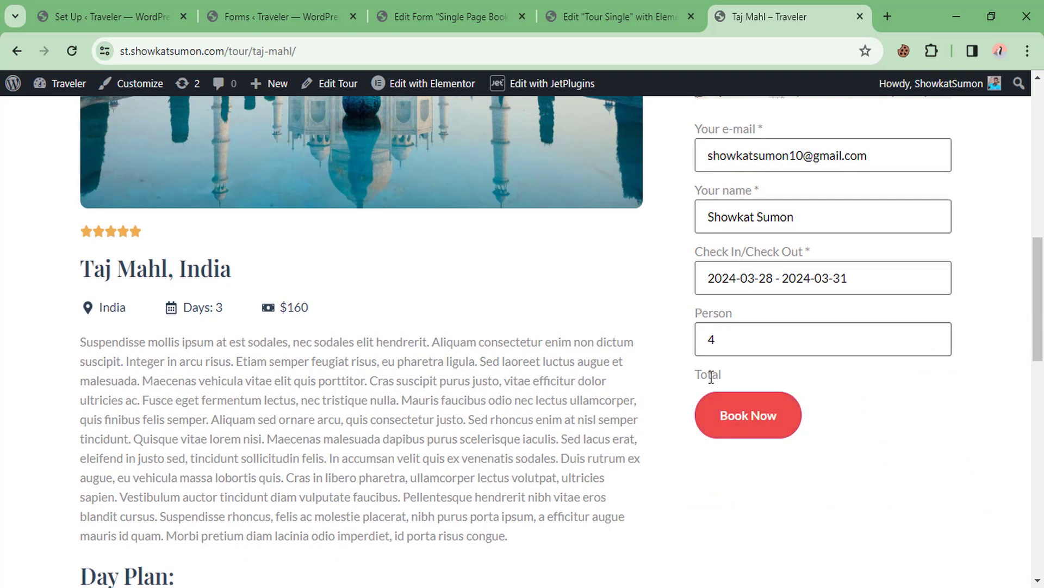
drag(719, 376, 688, 368)
click(741, 377)
scroll(731, 373, up, 1)
scroll(718, 356, down, 1)
Submit the booking with Book Now and review the Checkout order summary
click(740, 424)
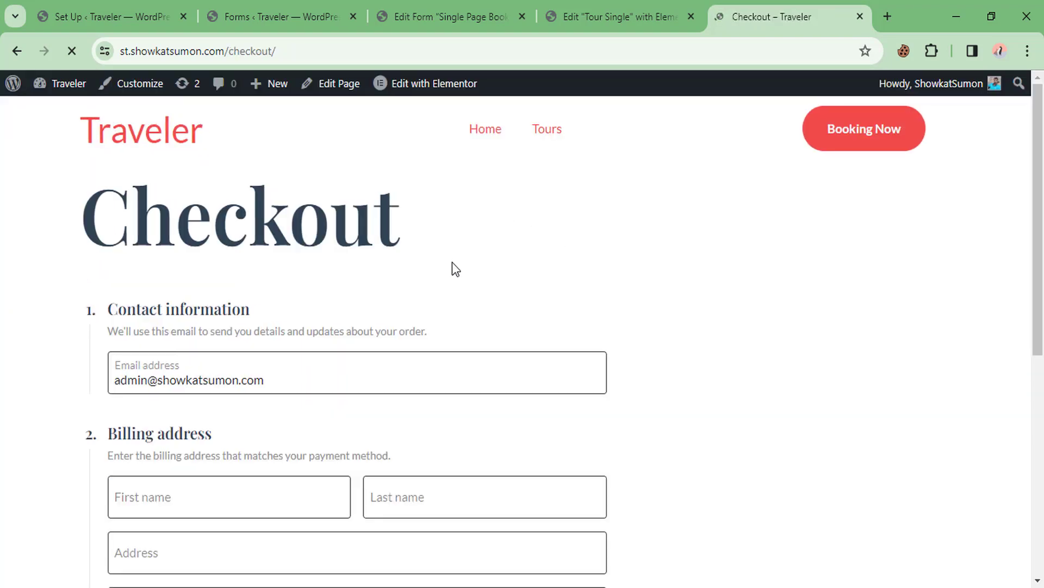
scroll(671, 285, down, 6)
scroll(655, 293, up, 6)
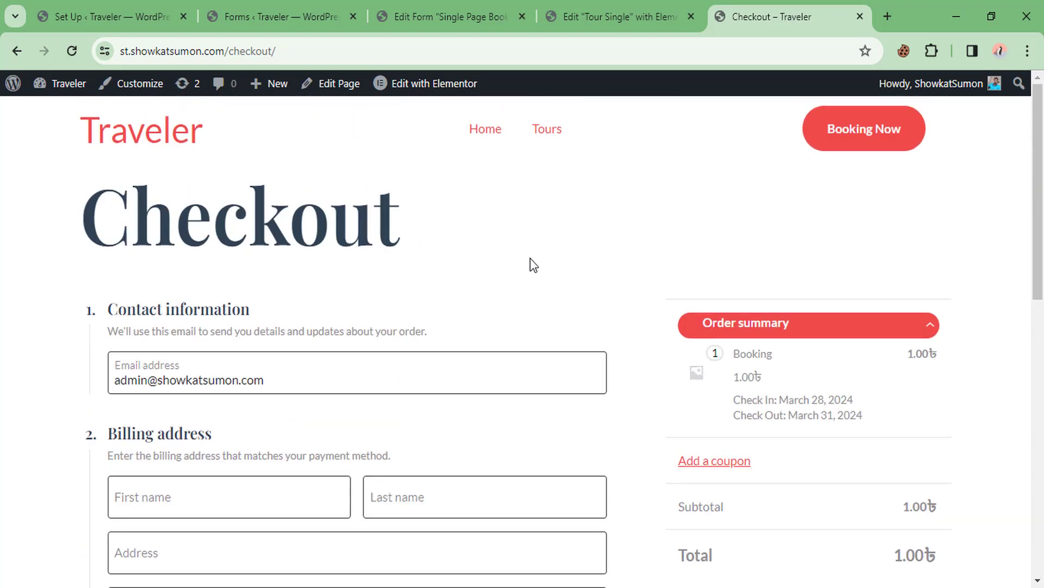
Return to the Taj Mahl tour page and reopen the Check In/Check Out calendar
click(20, 50)
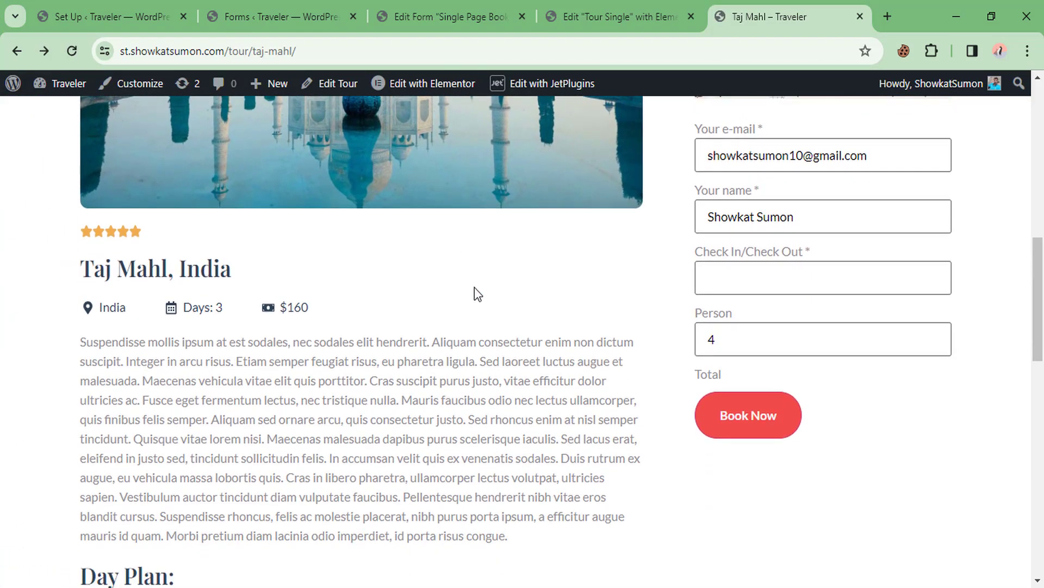
click(753, 270)
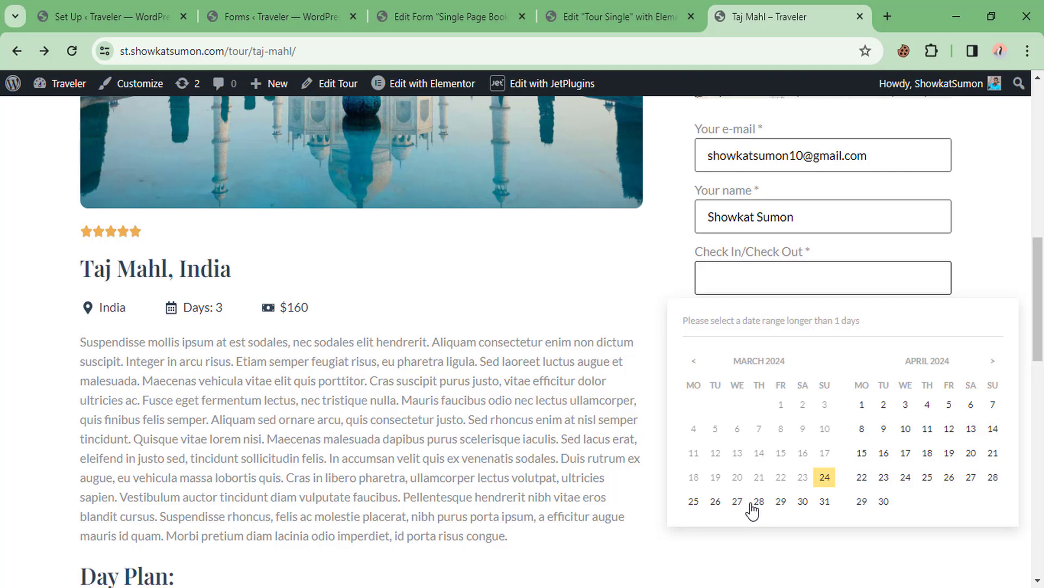
double_click(218, 308)
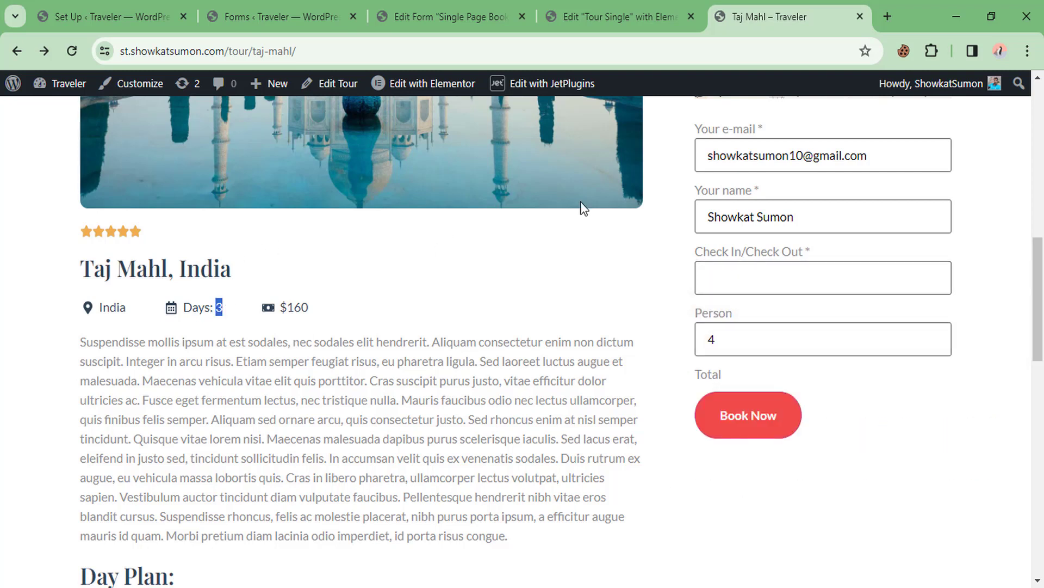
Open the Bookings Settings Configuration section
click(151, 6)
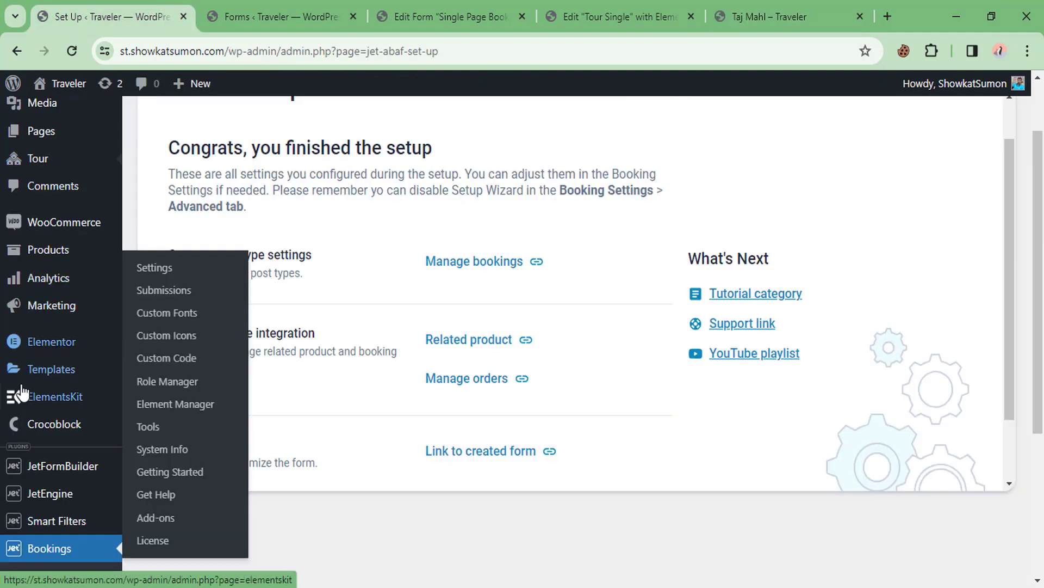
scroll(22, 391, down, 4)
click(28, 365)
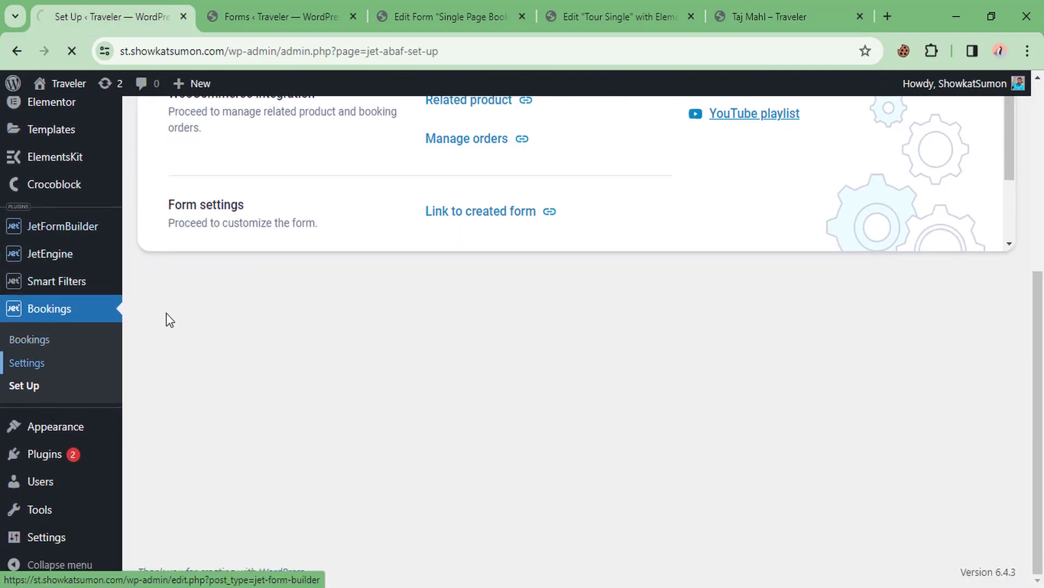
scroll(58, 308, down, 5)
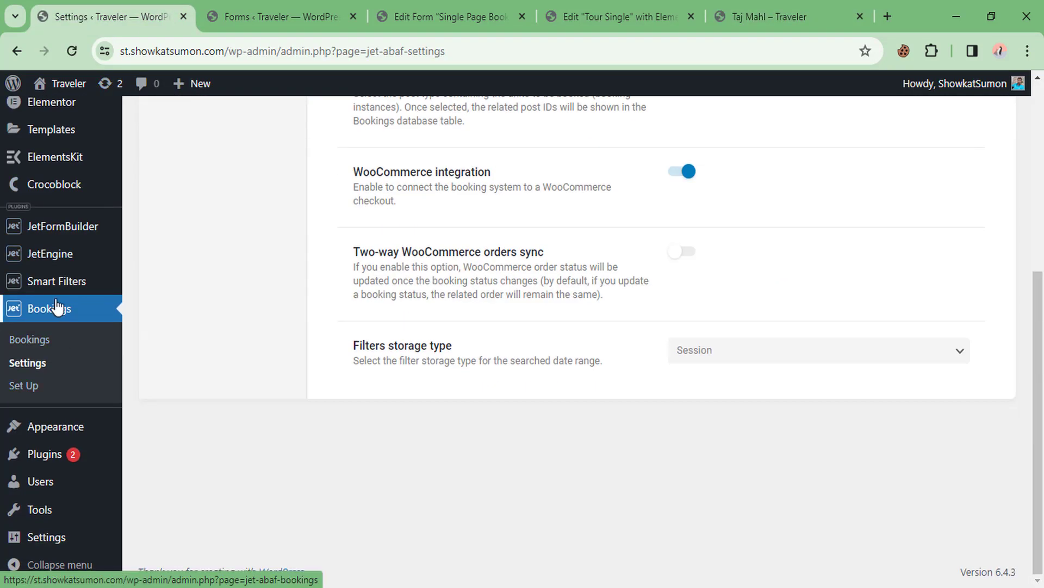
scroll(147, 321, up, 6)
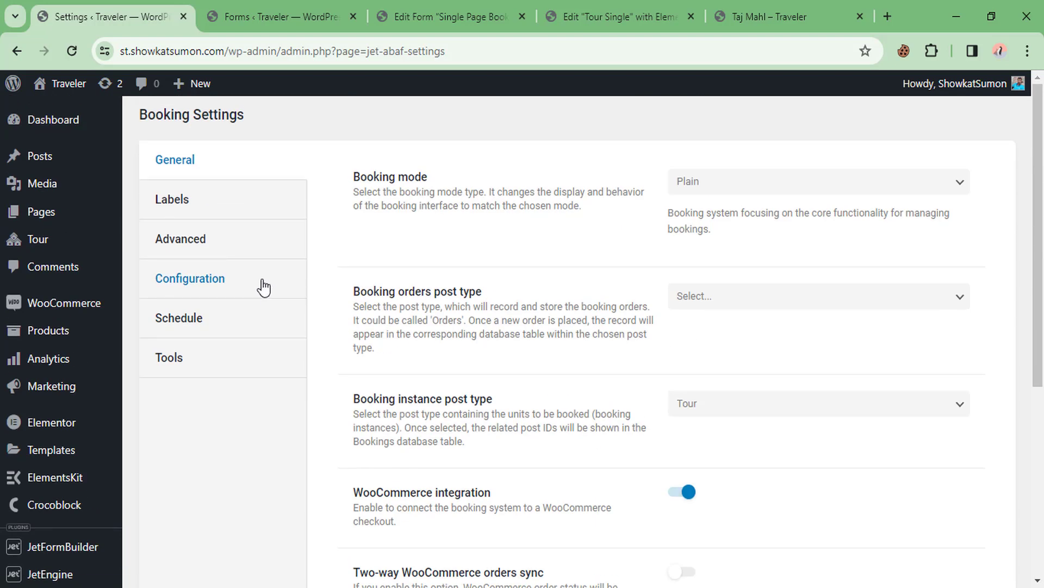
click(187, 286)
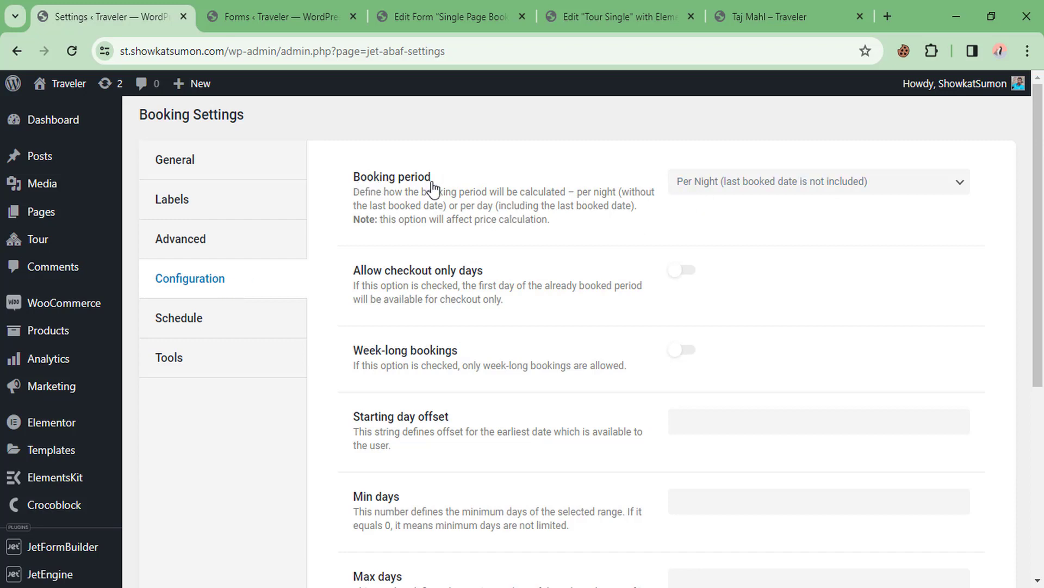
Set Booking period to Per Day and switch on One day bookings, leaving weekly bookings off
click(791, 190)
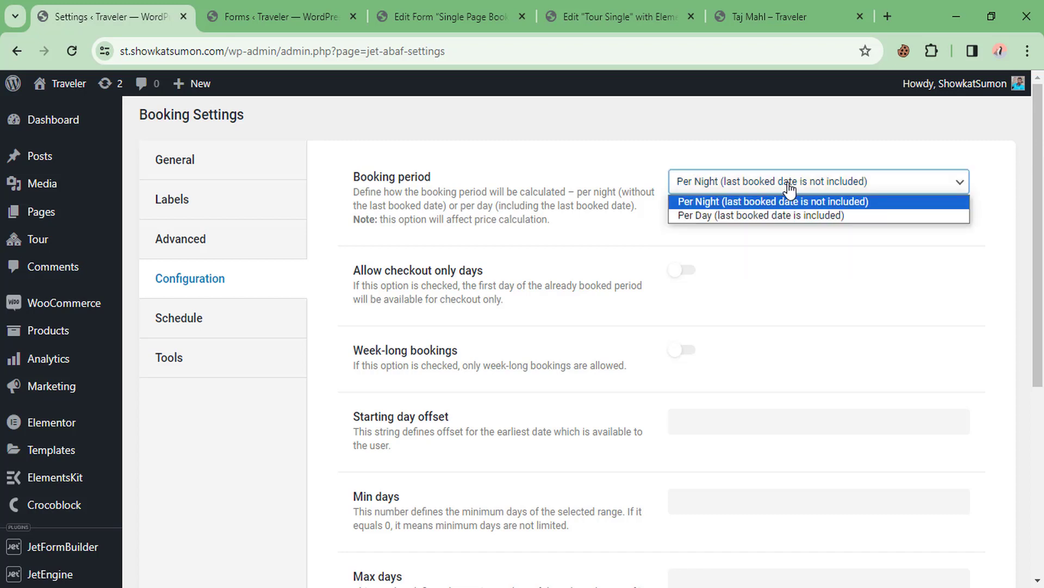
click(730, 215)
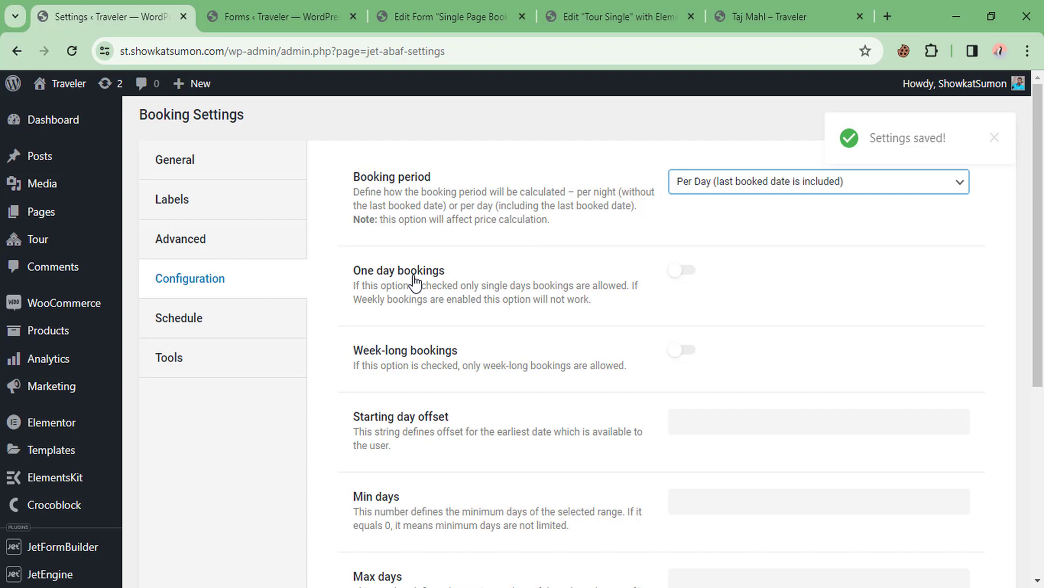
click(677, 279)
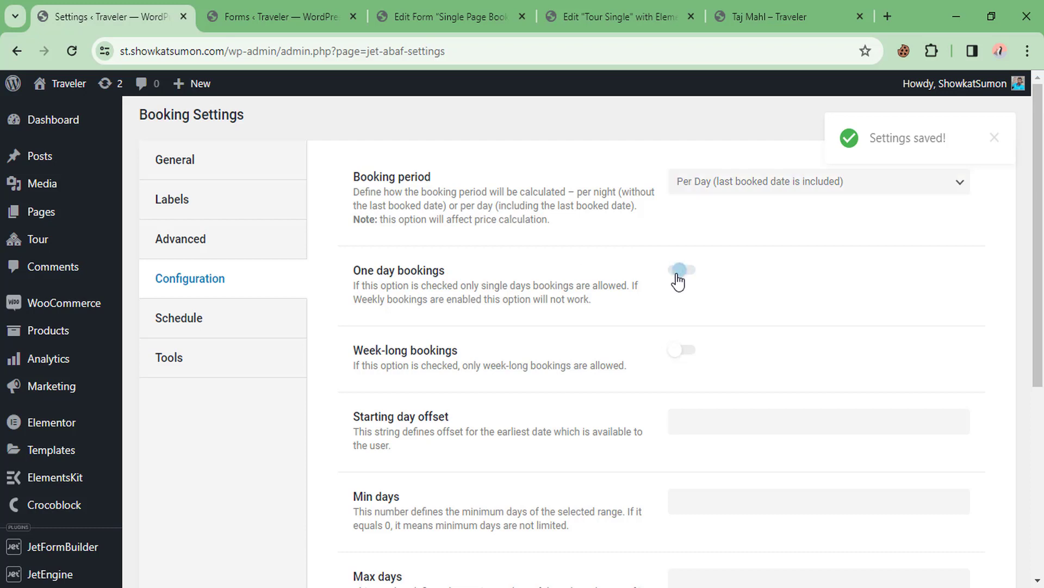
scroll(467, 321, down, 1)
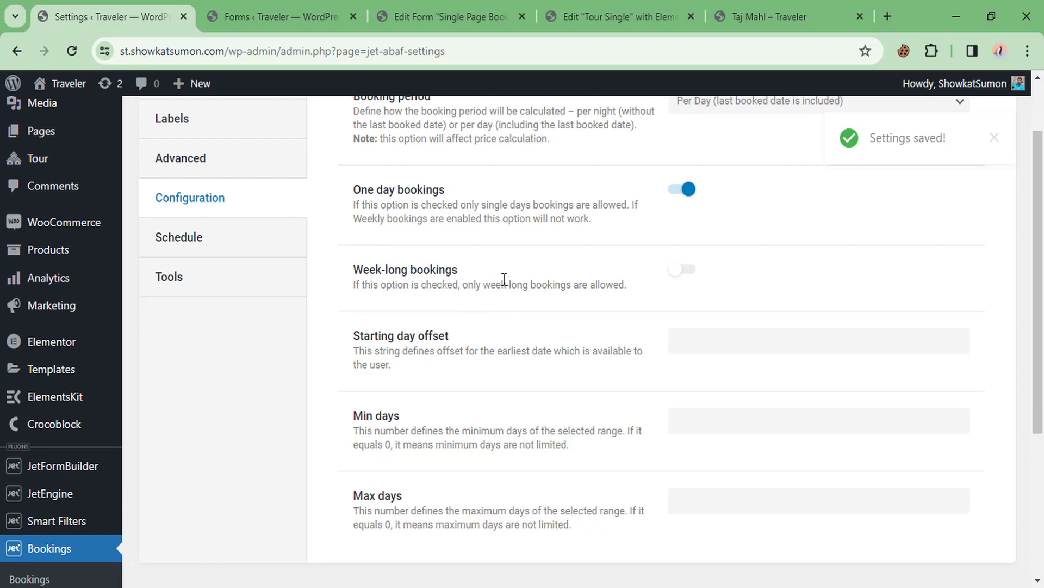
click(684, 275)
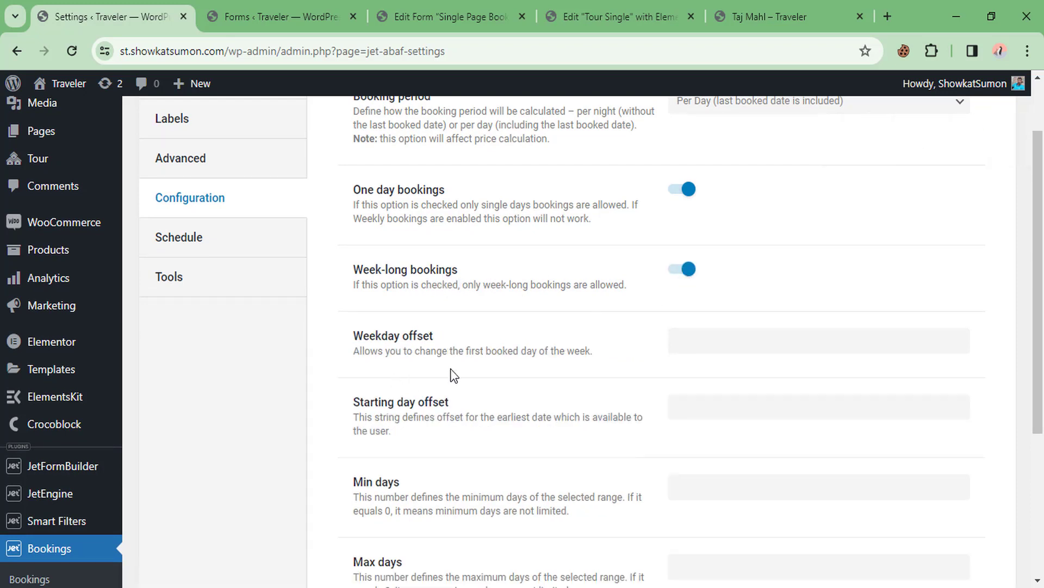
click(681, 272)
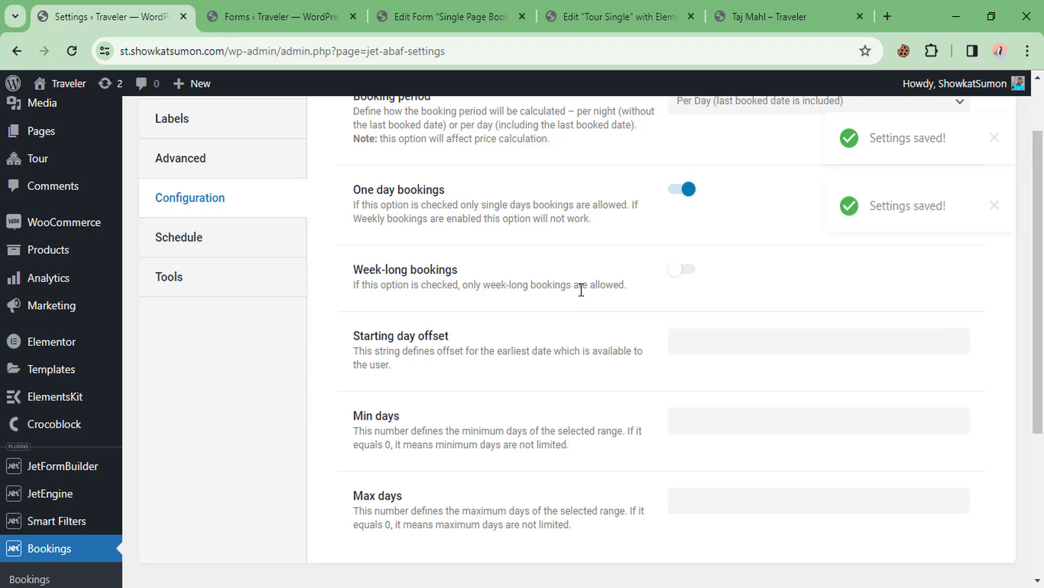
Review the minimum and maximum days settings, then go back to the Taj Mahl tour page
scroll(581, 290, down, 3)
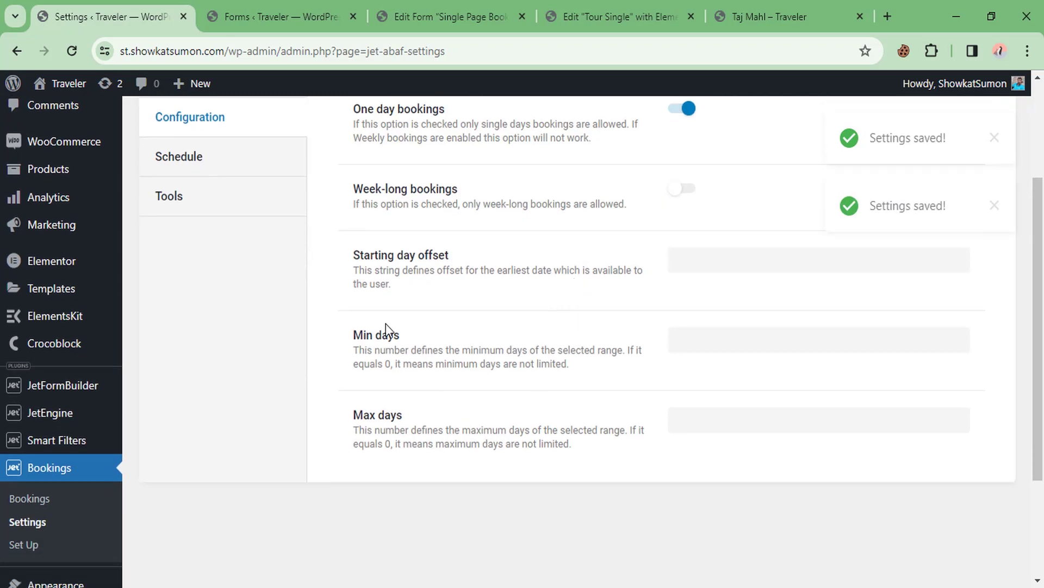
click(736, 333)
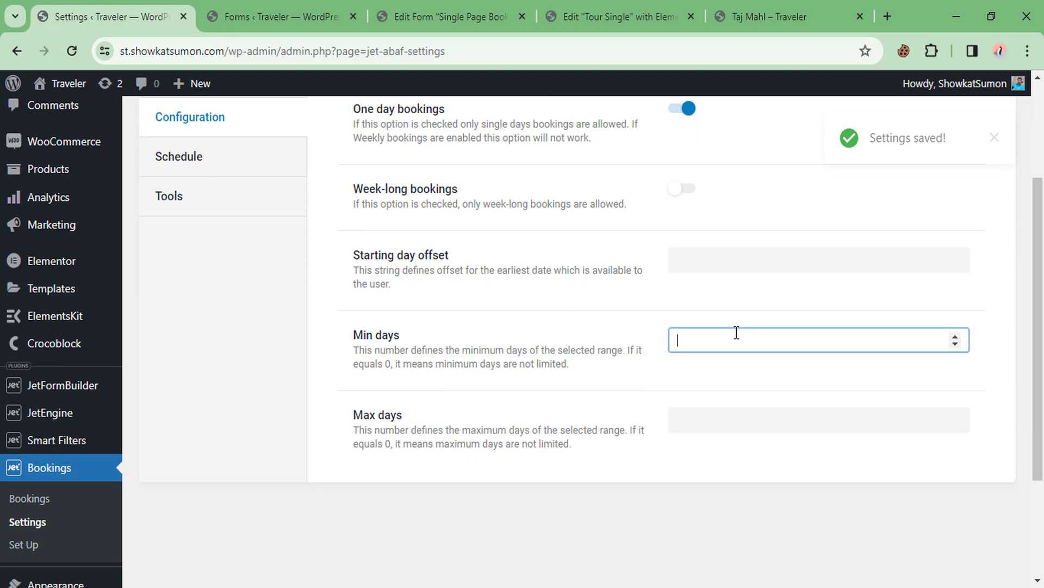
click(703, 417)
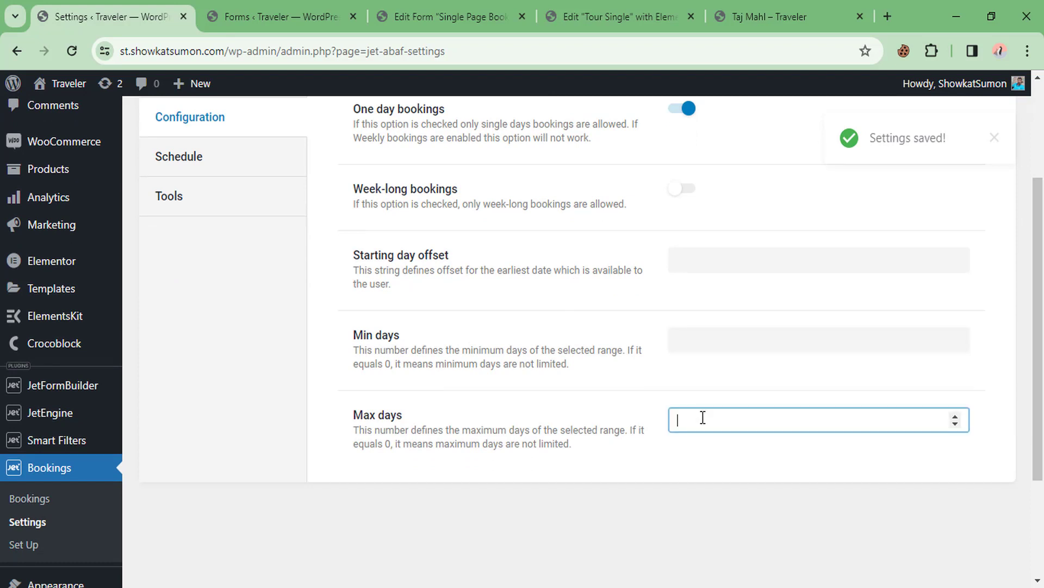
click(706, 339)
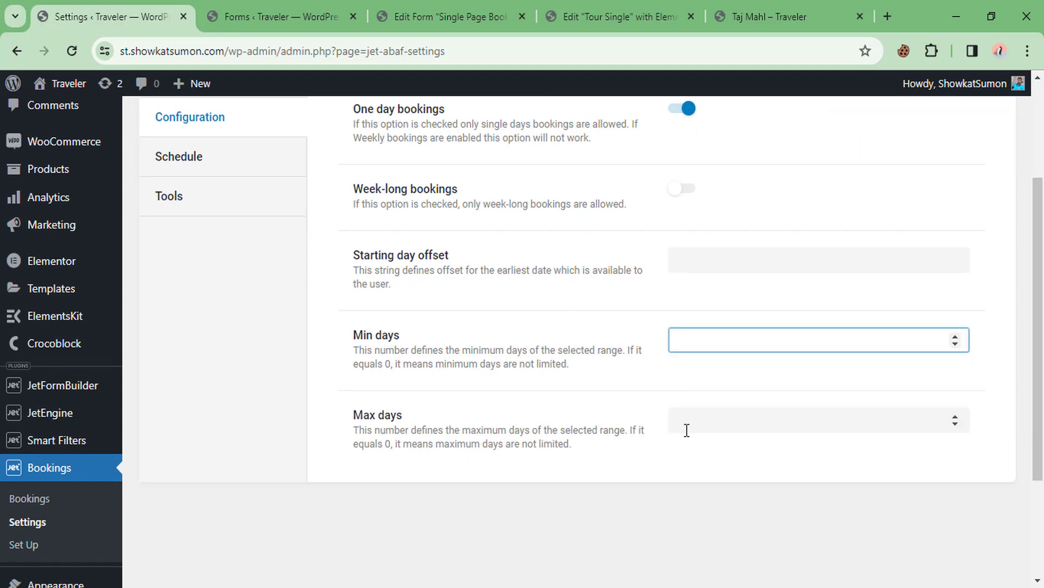
scroll(542, 345, up, 3)
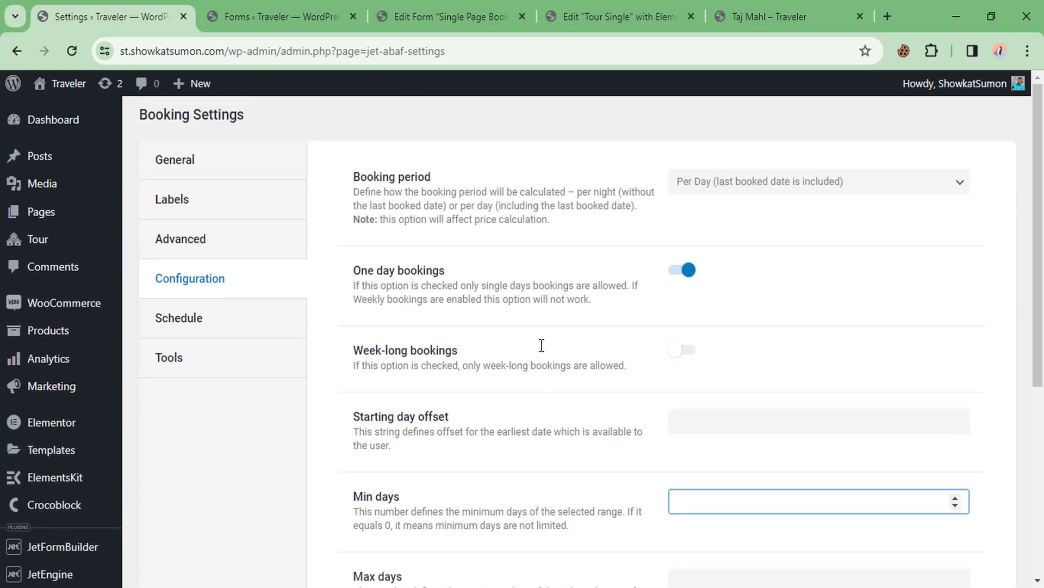
scroll(391, 340, down, 5)
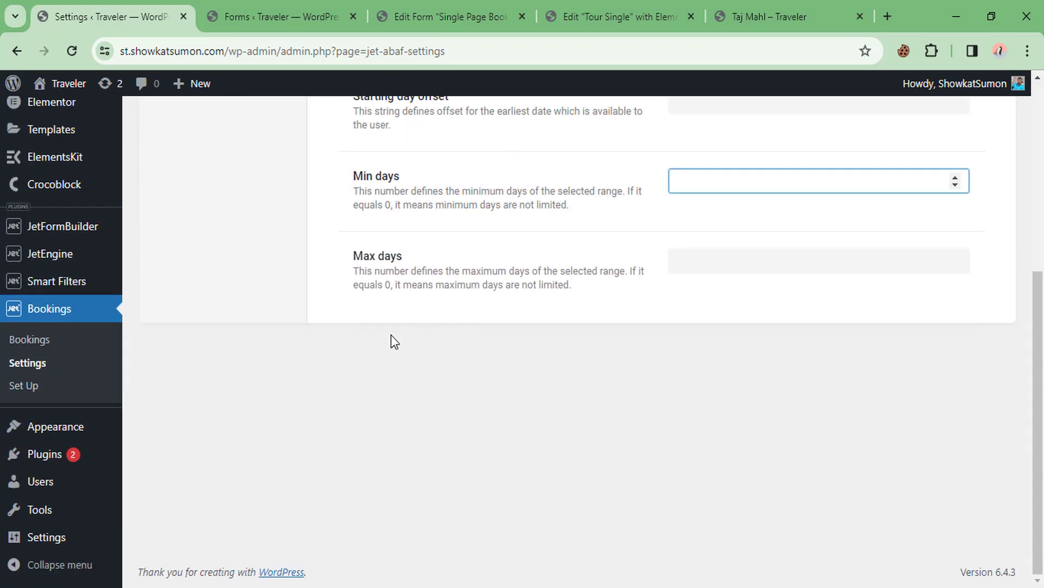
scroll(345, 347, up, 5)
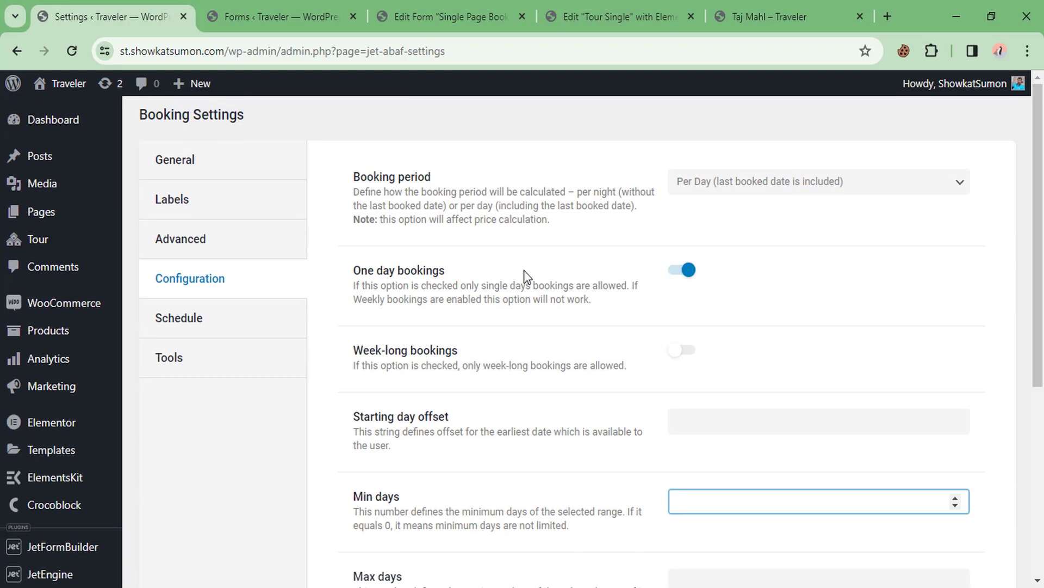
click(770, 16)
Reload the Taj Mahl tour page twice to pick up the new settings
right_click(393, 220)
click(453, 256)
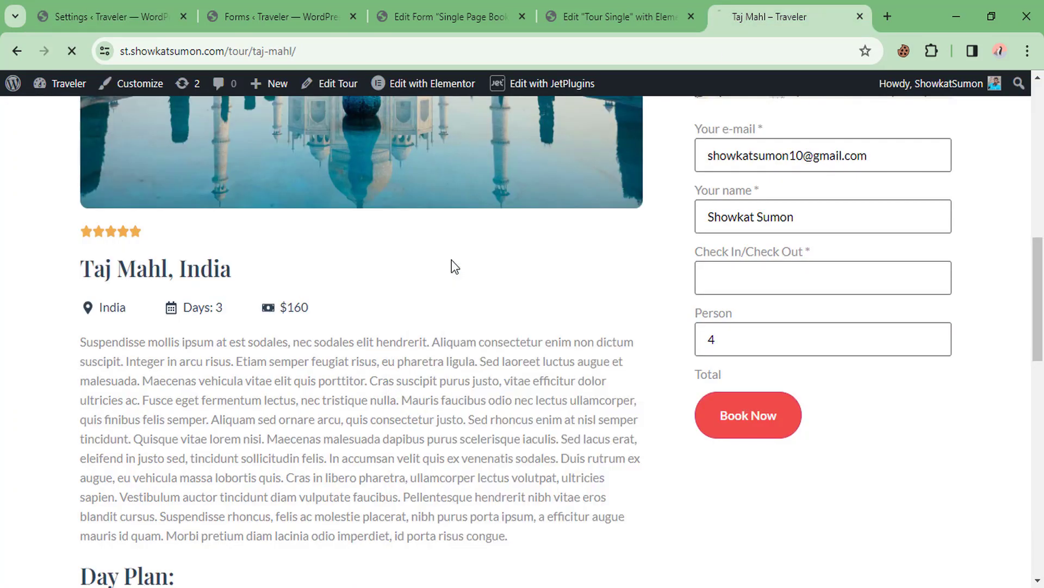
right_click(441, 263)
click(482, 329)
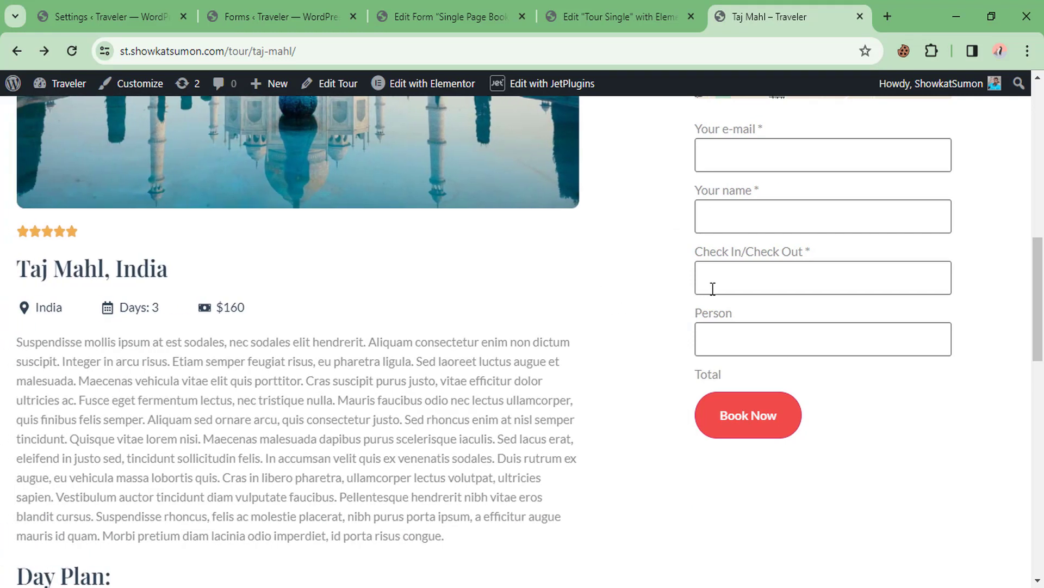
Choose the single booking date 2024-03-29, then return to the booking form editor
click(732, 285)
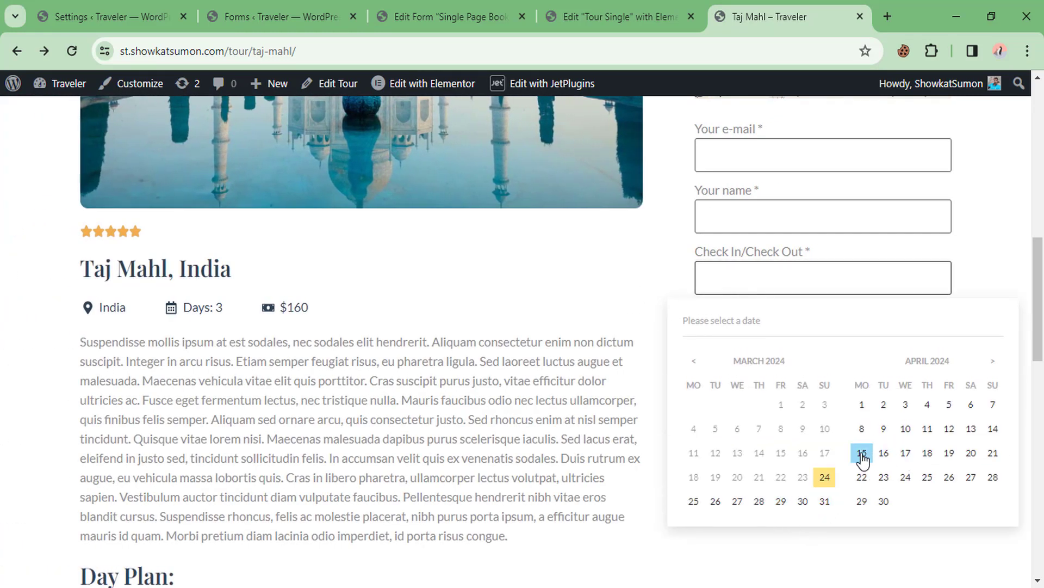
click(781, 501)
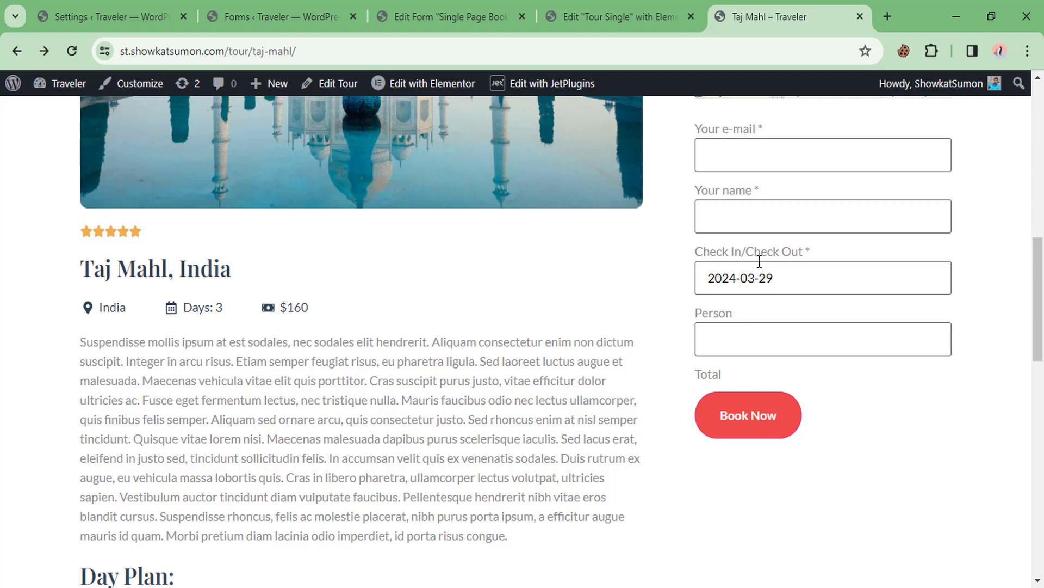
scroll(586, 315, up, 1)
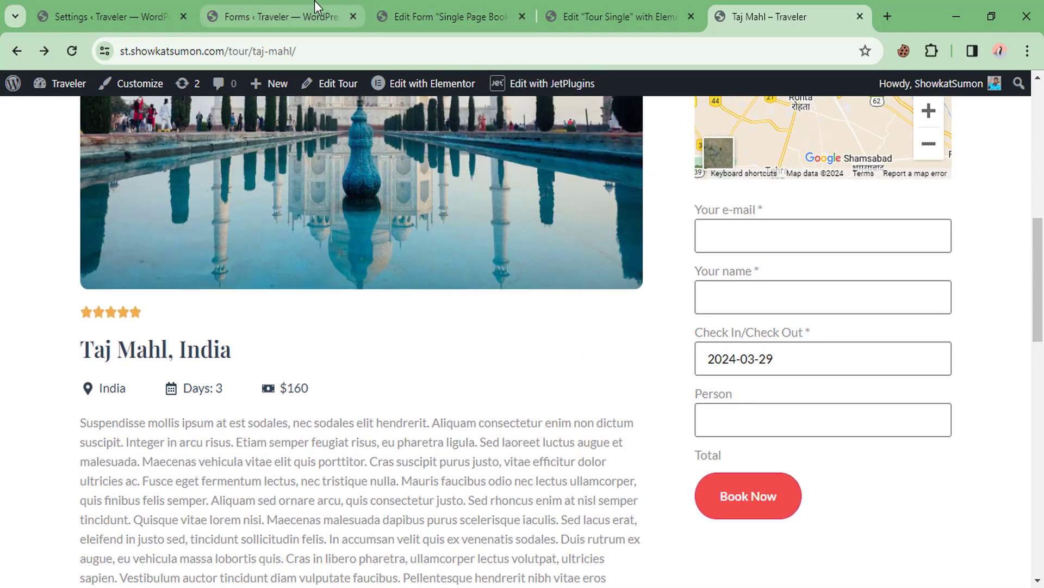
click(434, 4)
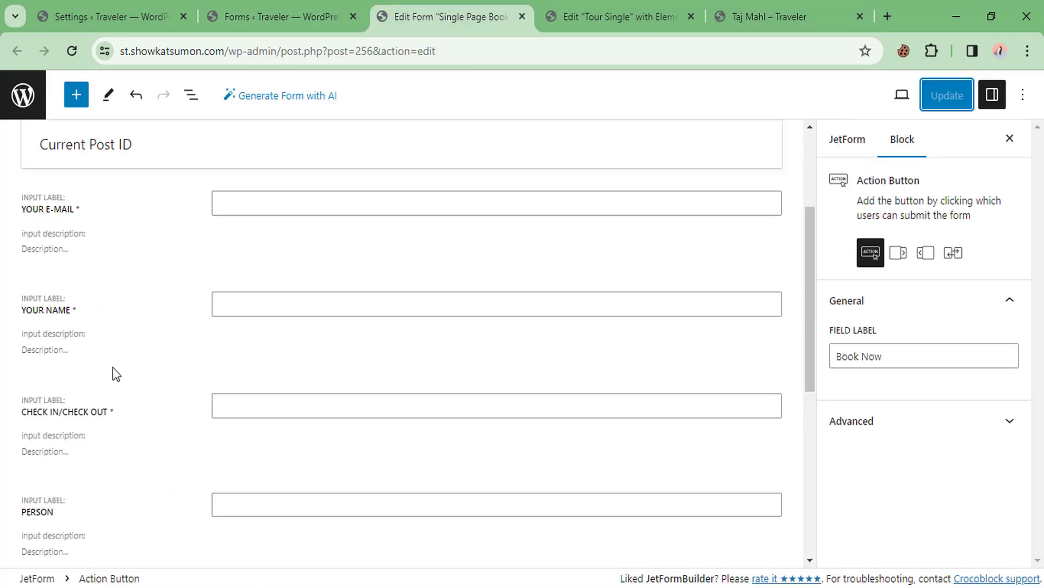
Drag the Check In/Check Out field to the top of the booking form, above Your E-mail
scroll(145, 328, up, 1)
scroll(82, 403, down, 2)
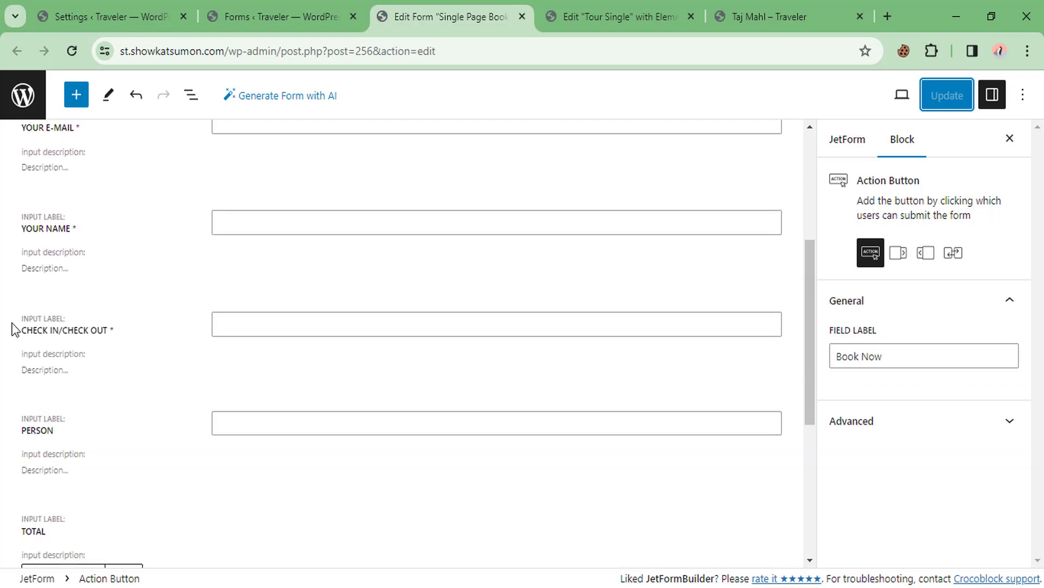
click(12, 329)
click(163, 329)
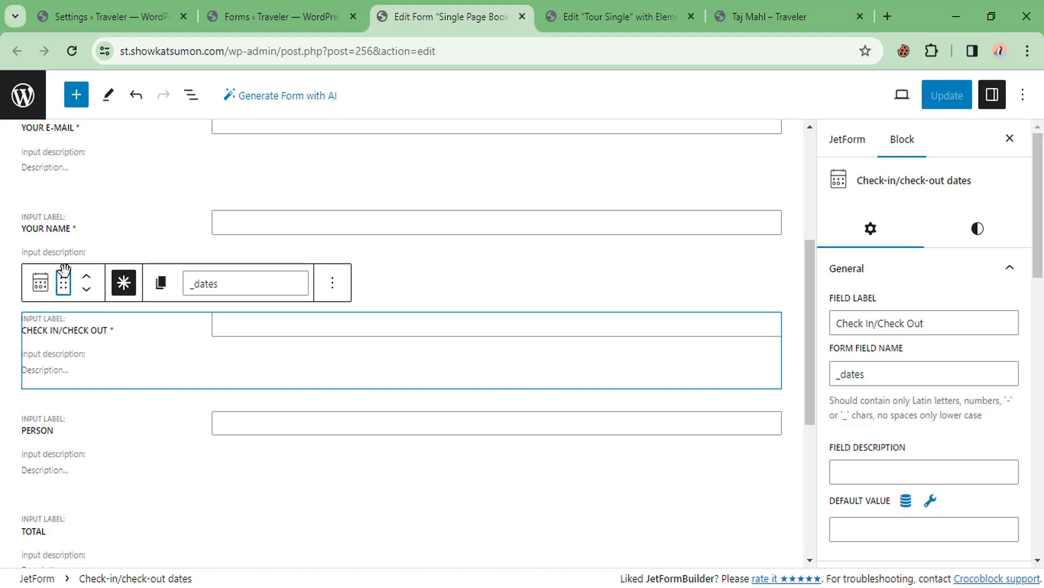
drag(63, 269, 42, 309)
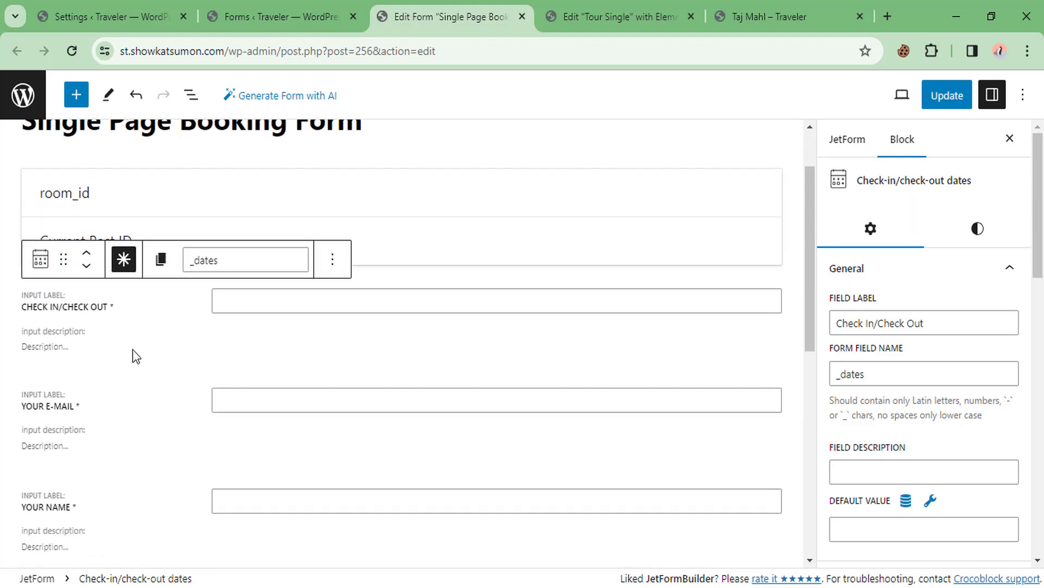
scroll(100, 340, down, 4)
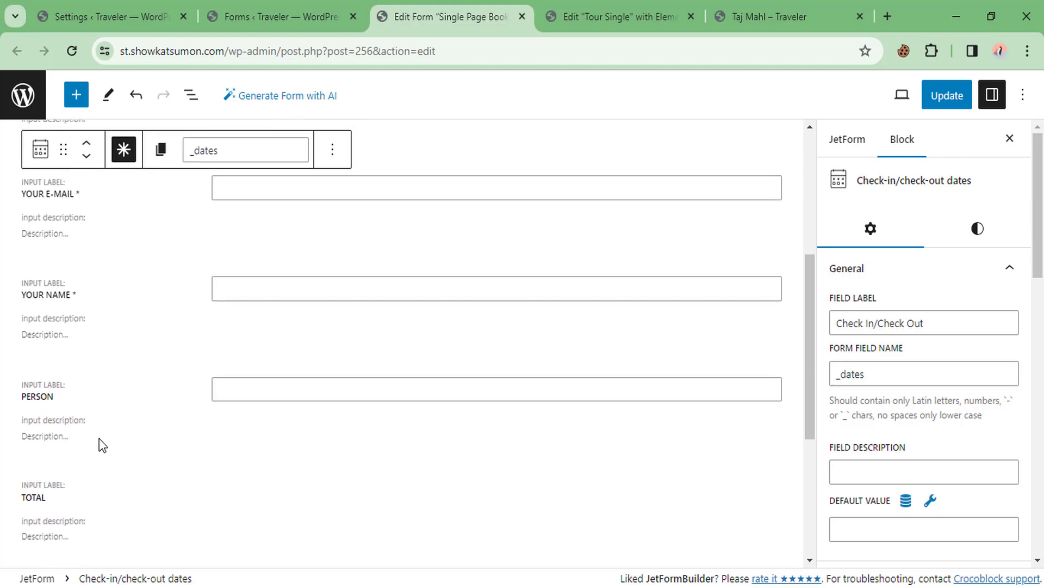
click(115, 472)
scroll(130, 465, down, 2)
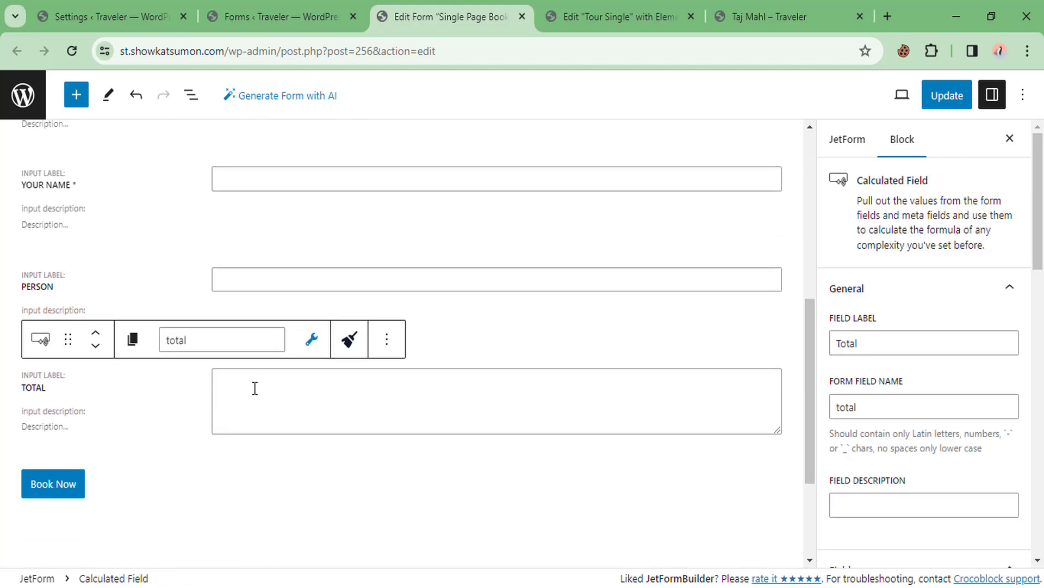
Copy %META::price% from the sidebar help text into the Total field's formula
click(255, 387)
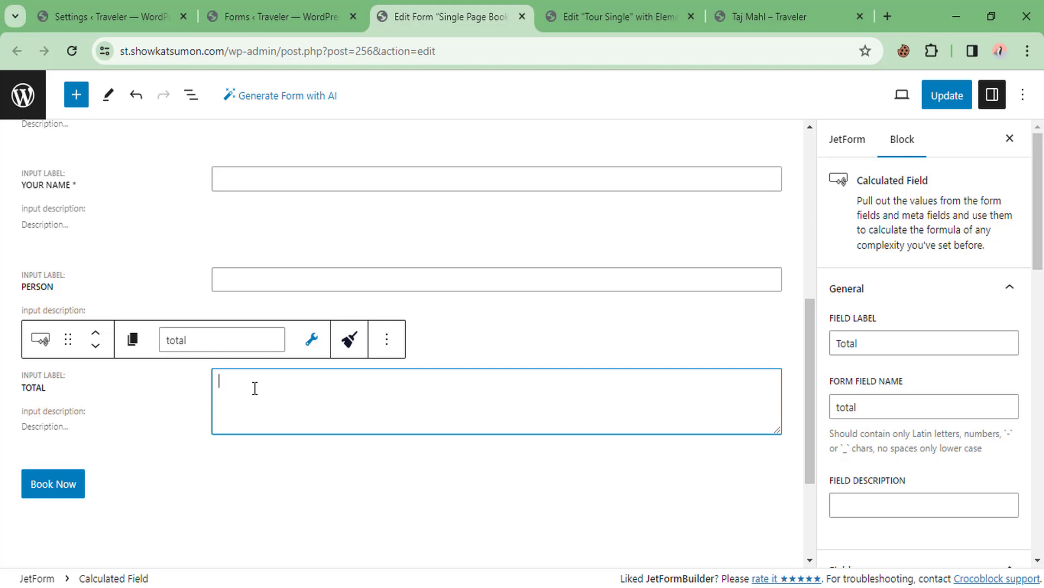
scroll(925, 298, down, 5)
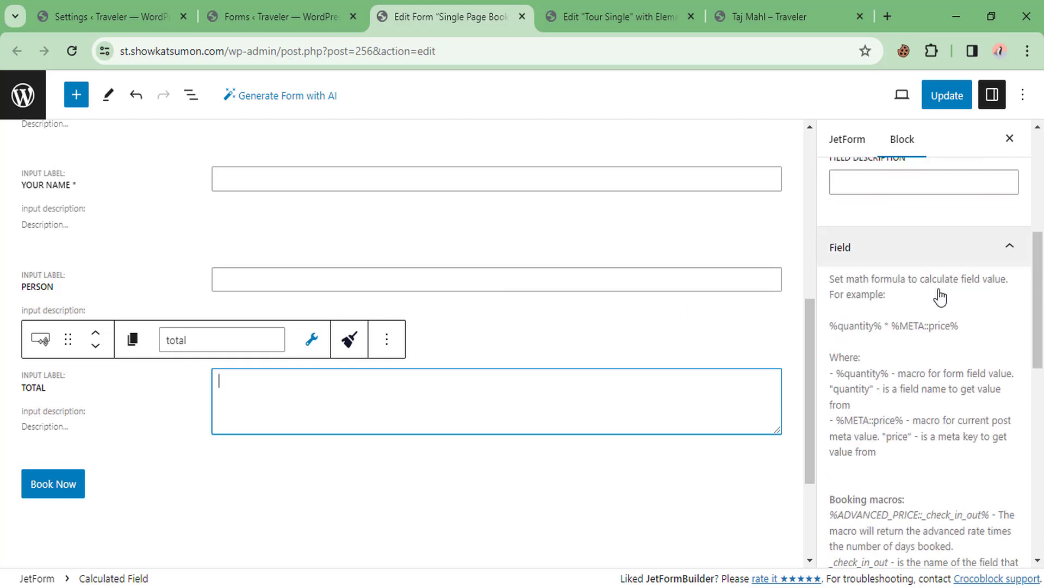
scroll(871, 332, down, 2)
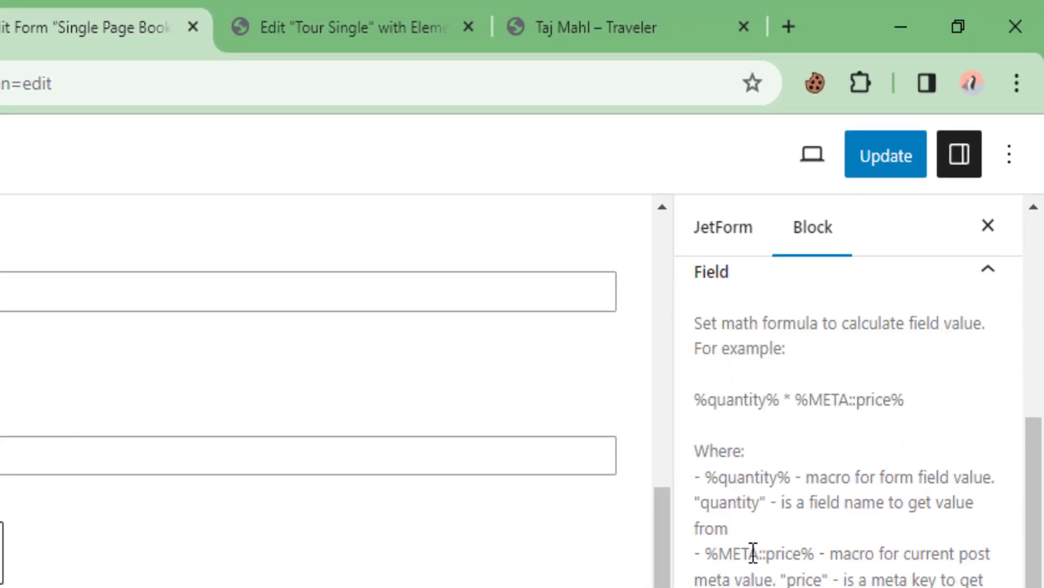
scroll(753, 553, down, 2)
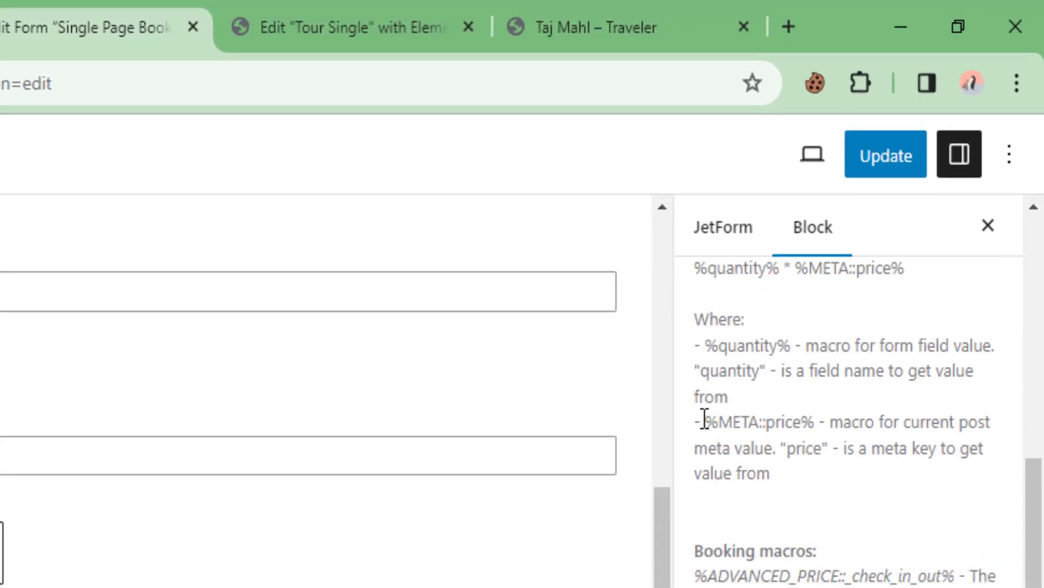
drag(704, 419, 824, 423)
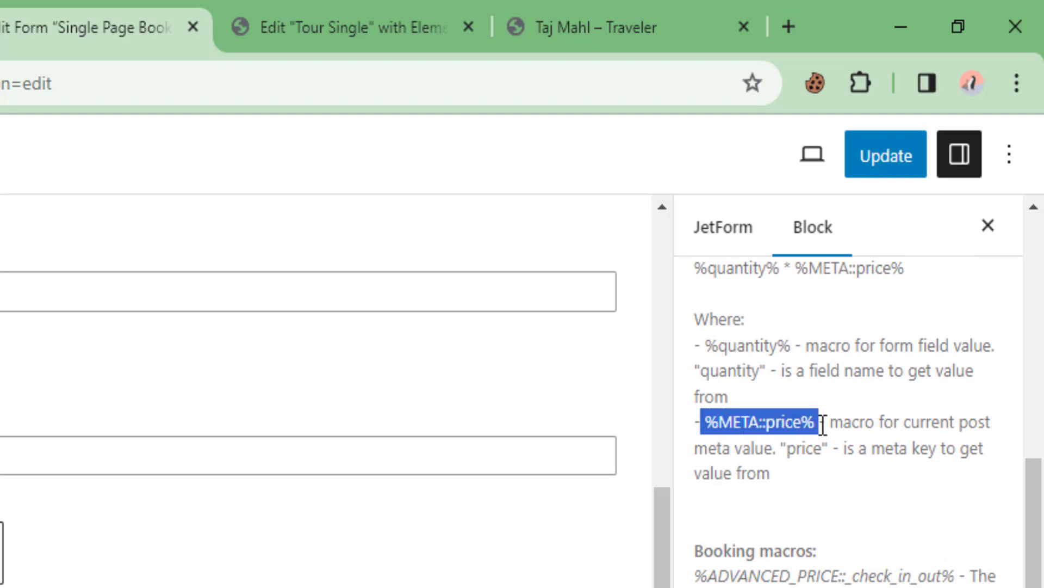
click(743, 425)
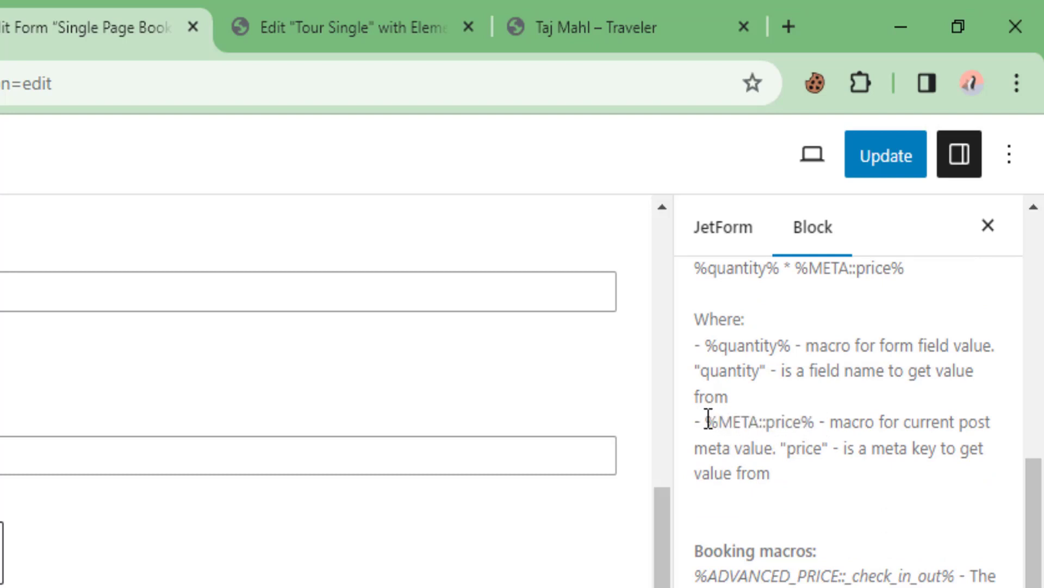
drag(708, 419, 816, 423)
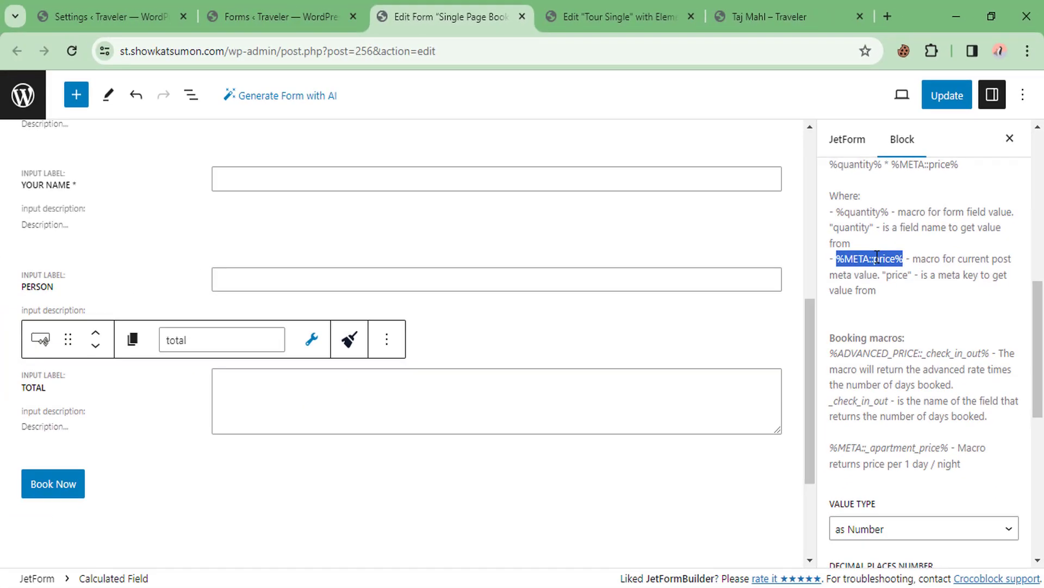
right_click(863, 256)
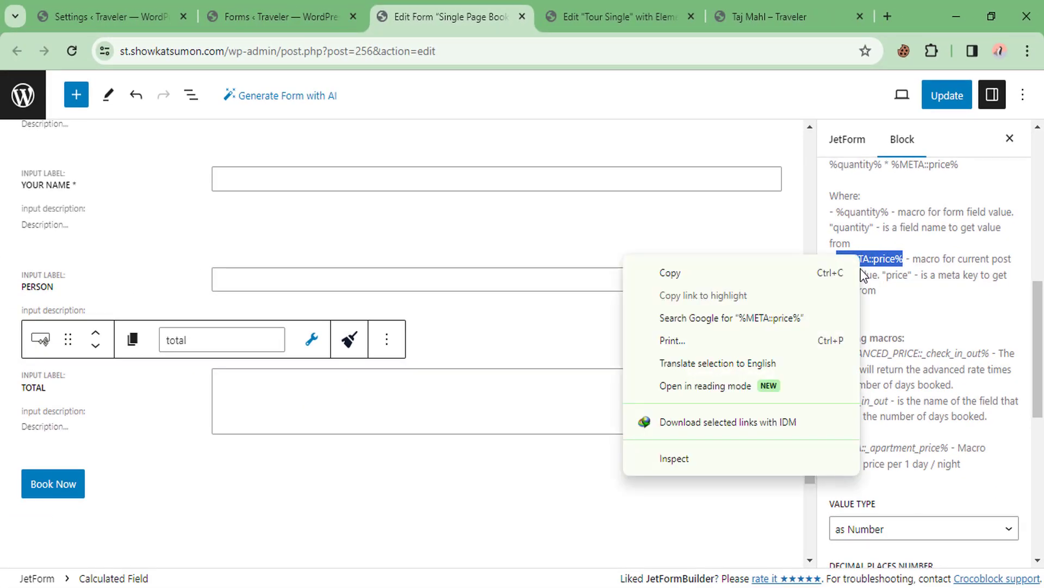
click(695, 277)
click(262, 400)
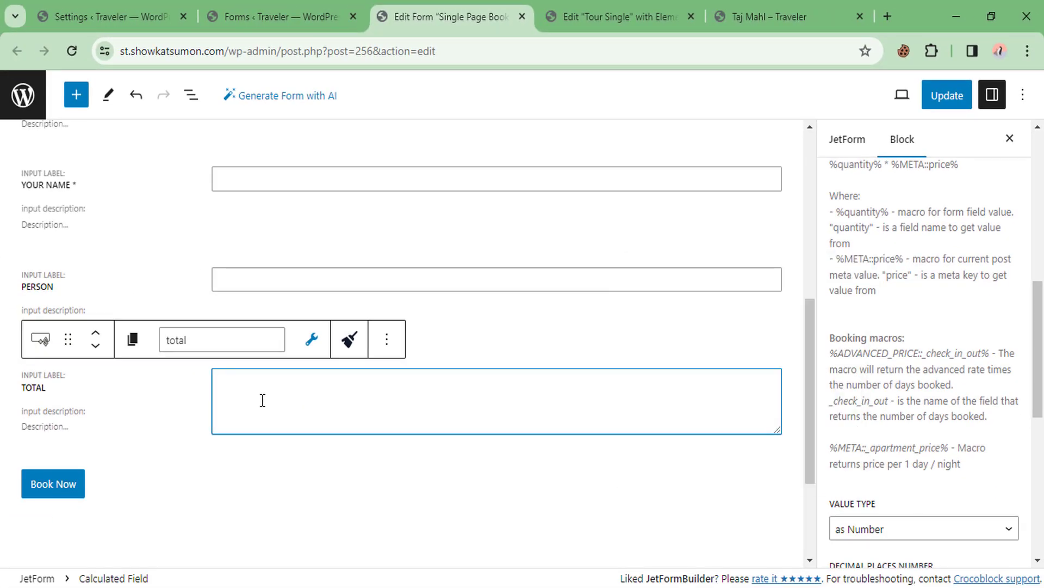
key(ctrl+v)
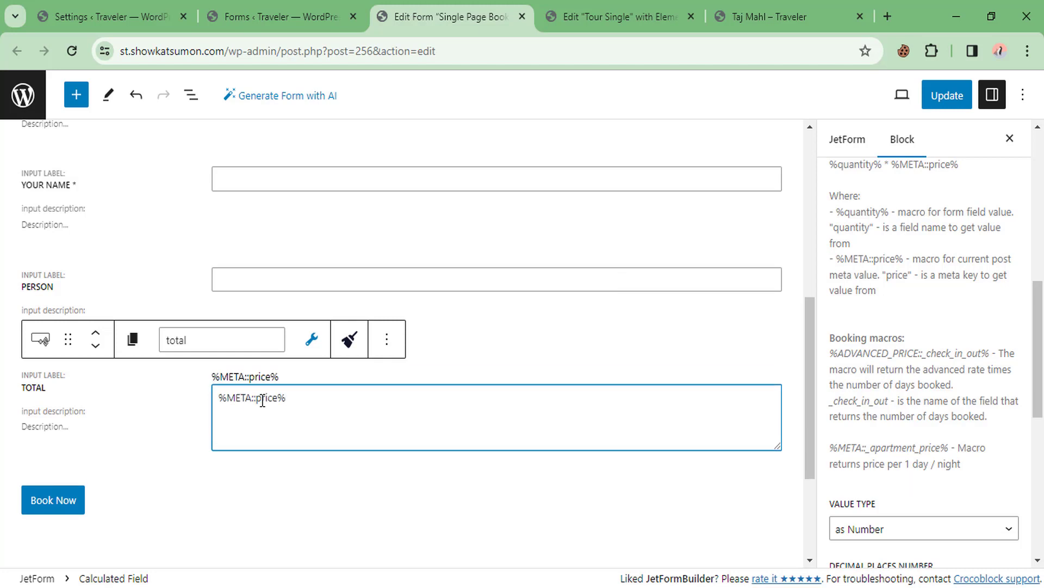
Update the form and reload the Taj Mahl tour page
click(949, 99)
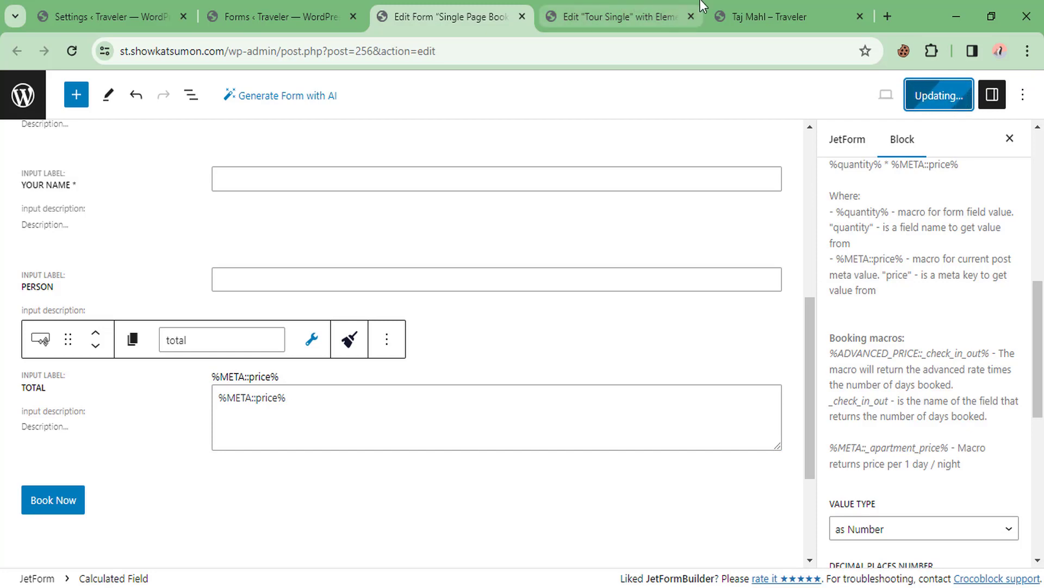
click(724, 16)
right_click(519, 333)
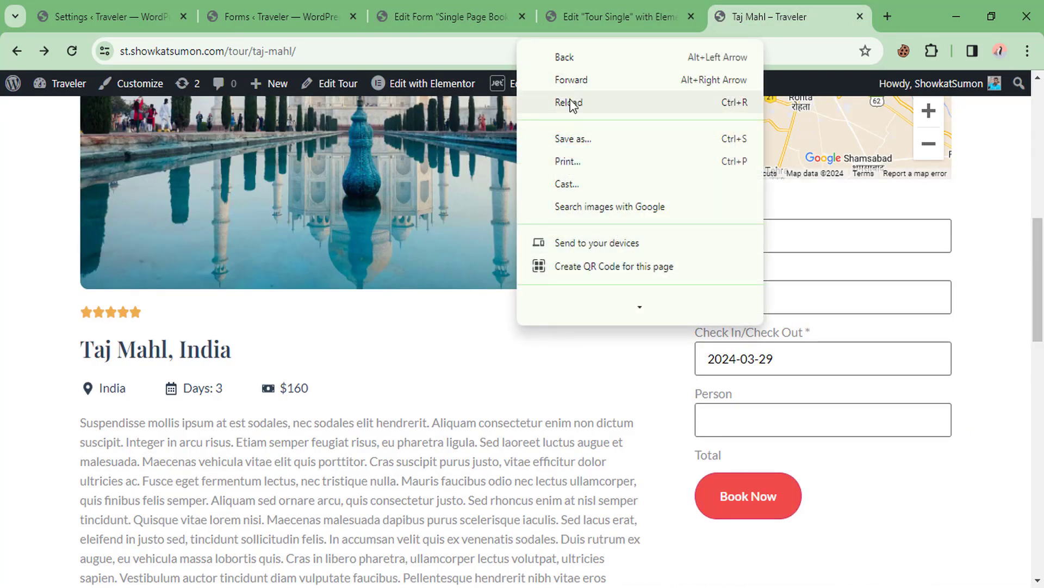
click(571, 103)
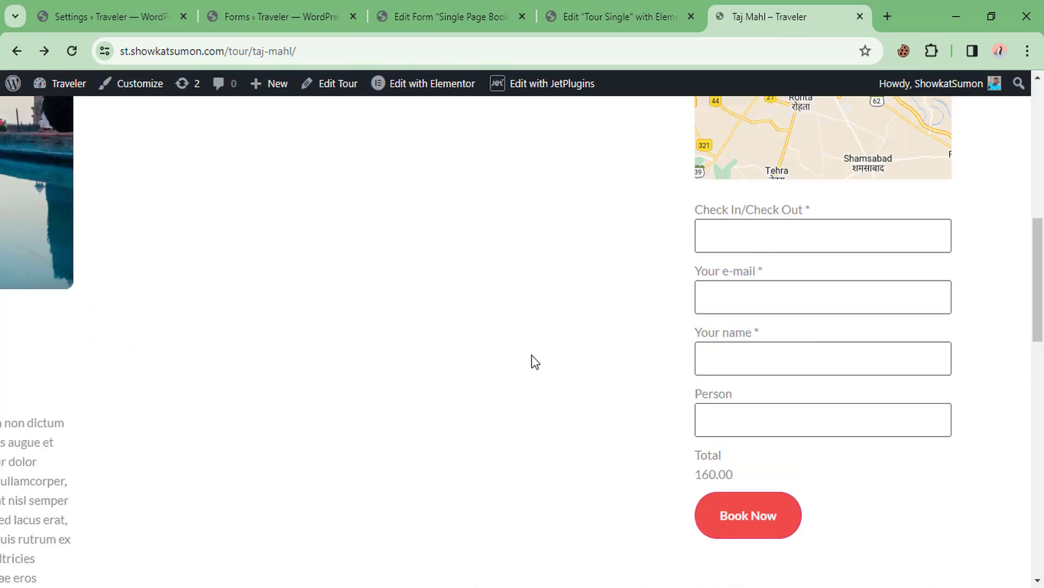
Pick 28 March 2024 as check-in and confirm the Total 160.00 matches the $160 price
click(766, 235)
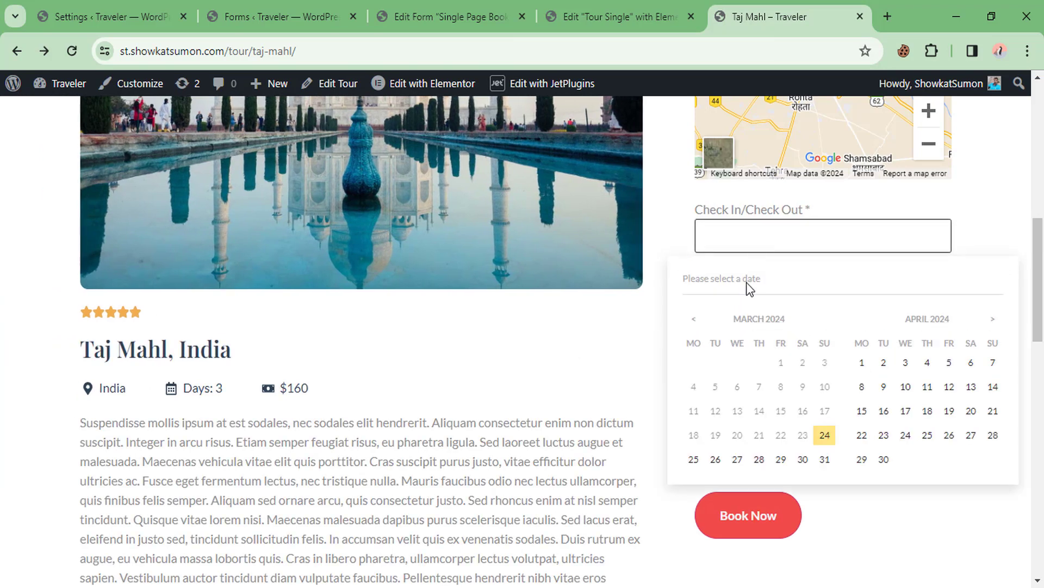
click(764, 461)
scroll(817, 311, down, 1)
drag(700, 446, 745, 447)
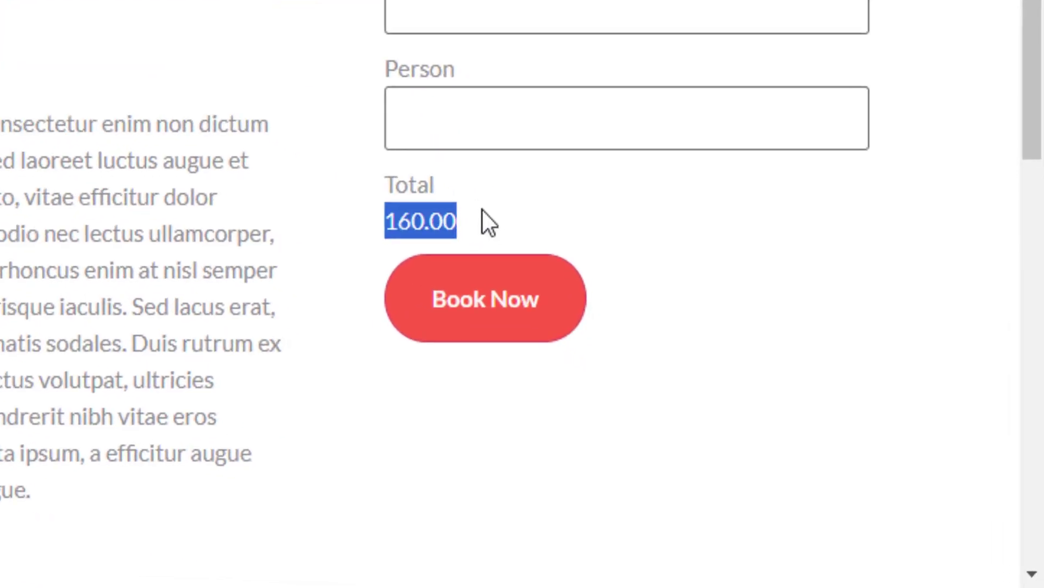
click(680, 444)
drag(392, 217, 452, 219)
click(427, 163)
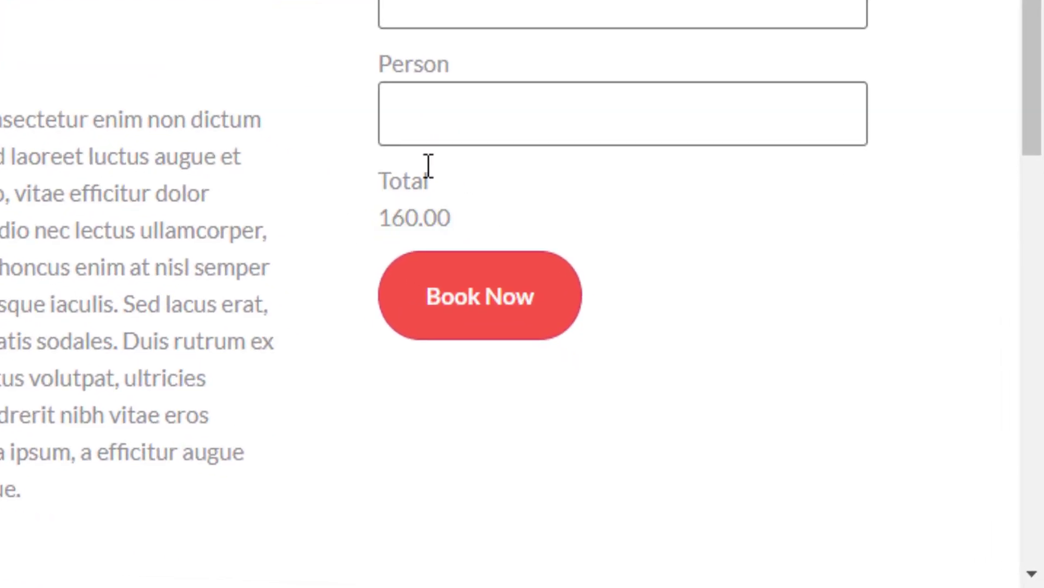
drag(100, 238, 181, 244)
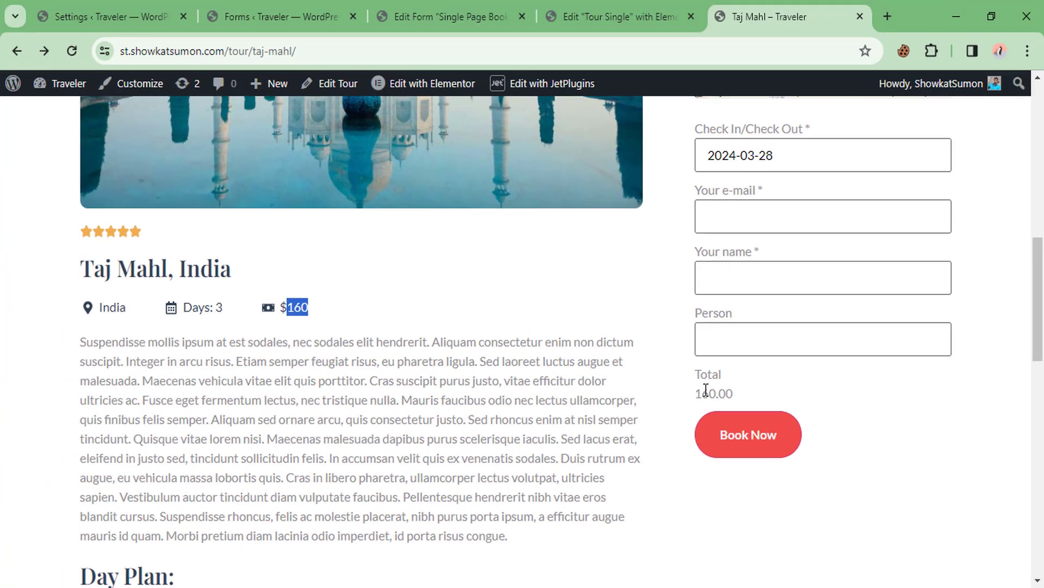
drag(695, 393, 730, 392)
click(618, 16)
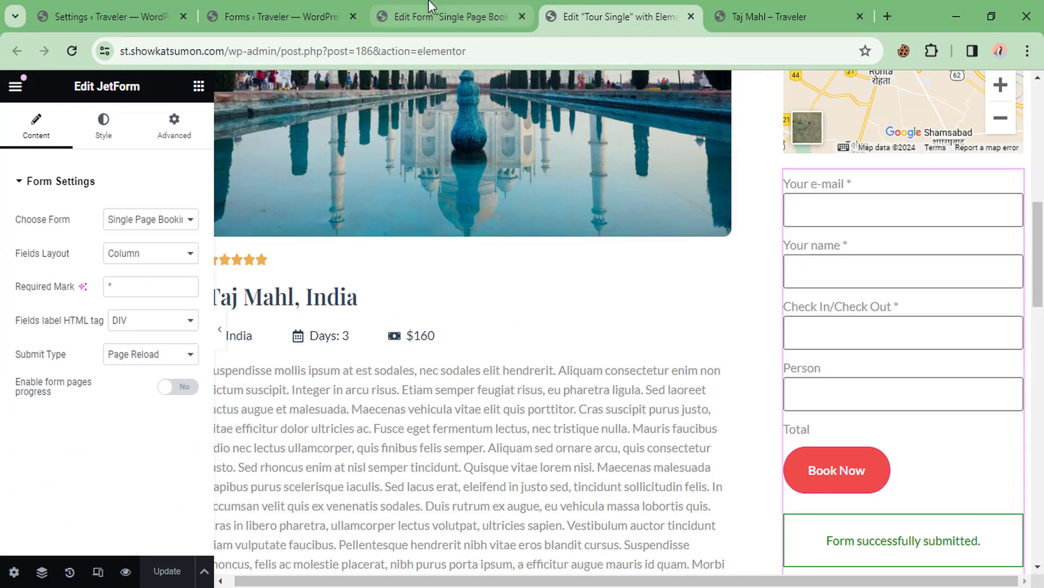
Add a * multiplication sign after %META::price% in the Total formula
click(451, 16)
click(311, 400)
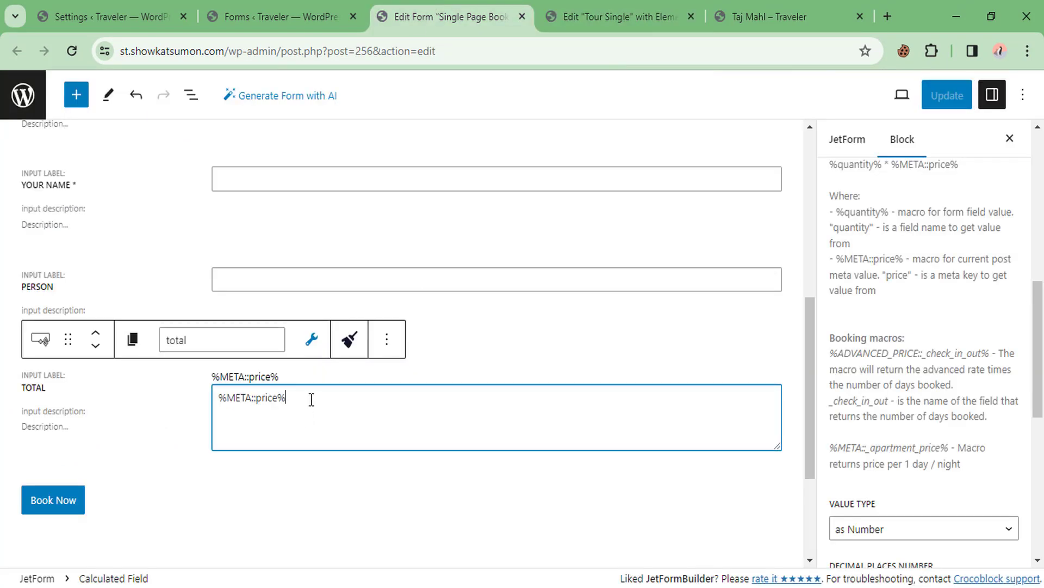
click(94, 285)
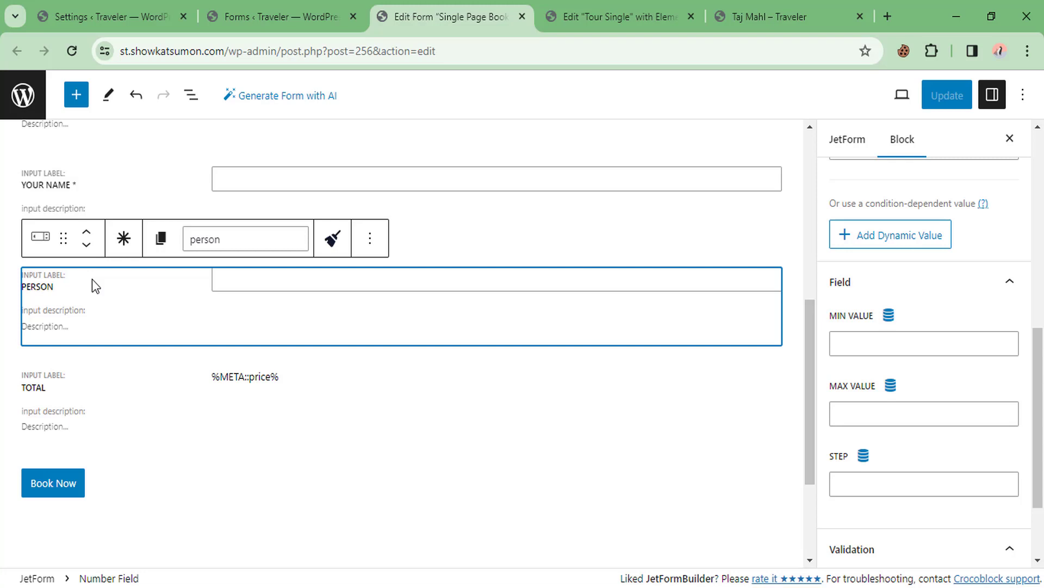
click(311, 398)
click(311, 399)
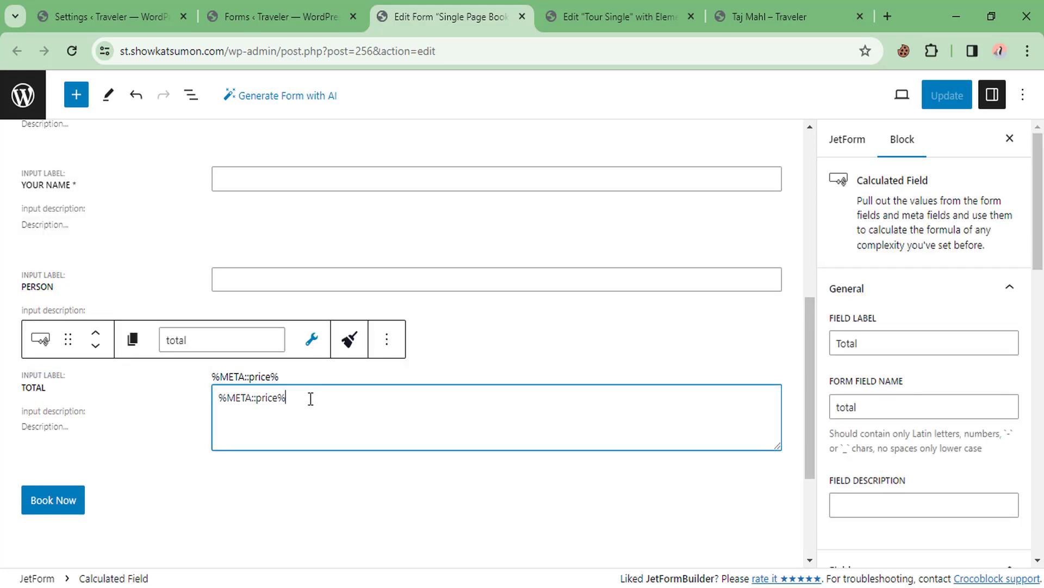
text(*)
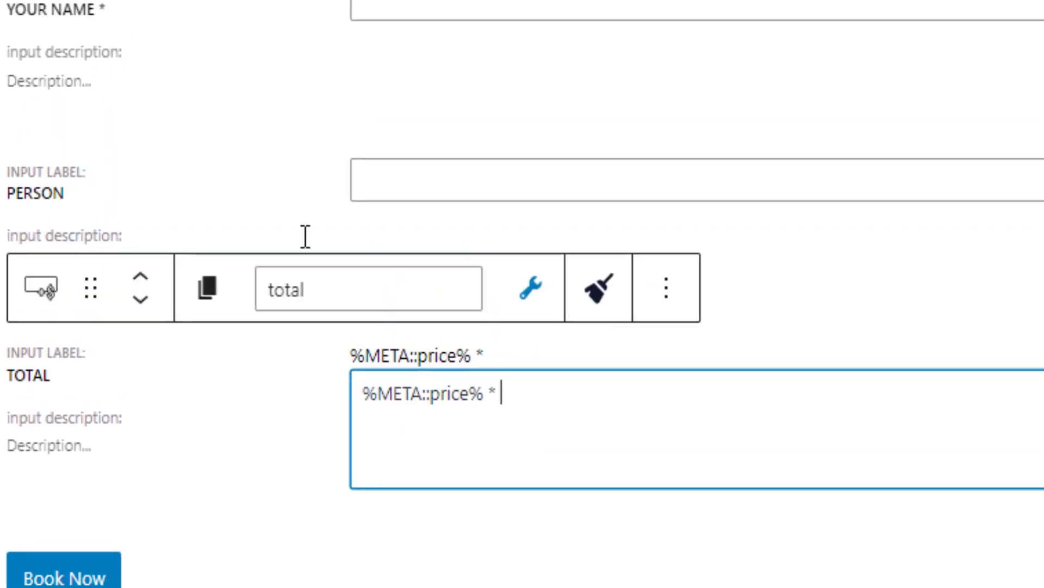
Append %person% so the Total formula reads %META::price% * %person%
click(182, 207)
drag(380, 130, 298, 132)
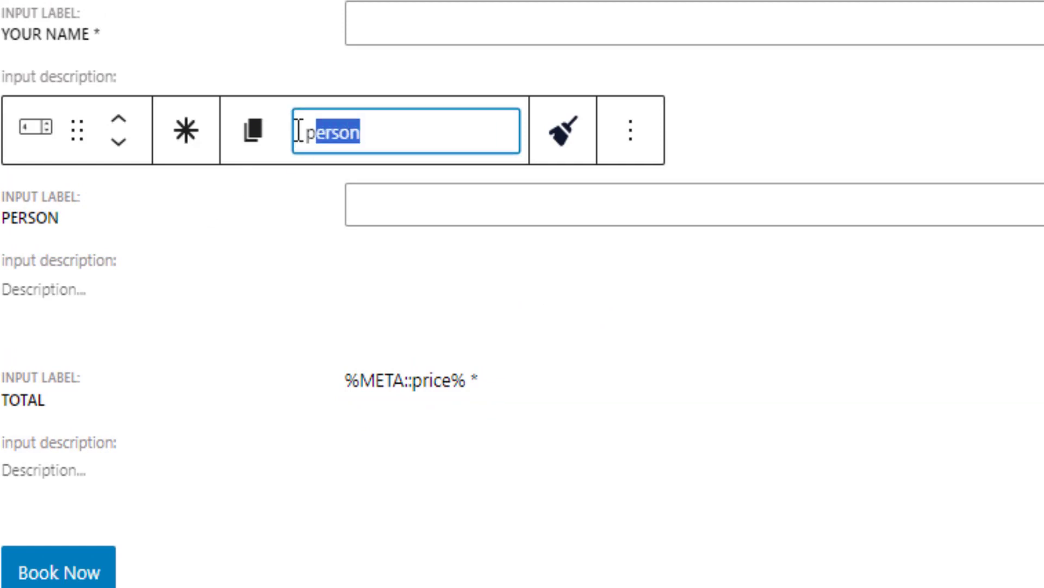
click(541, 387)
click(540, 420)
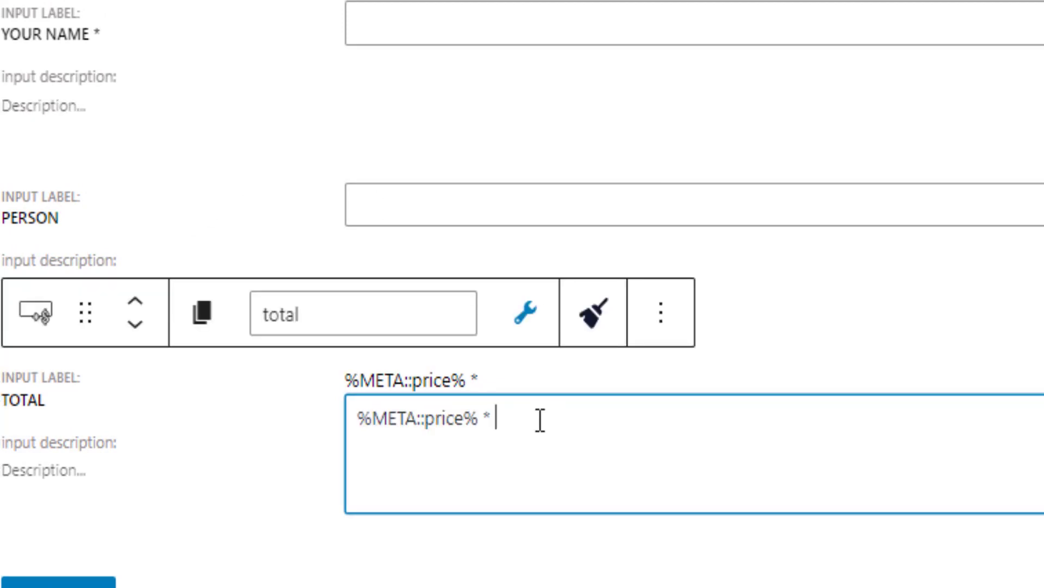
text(%person)
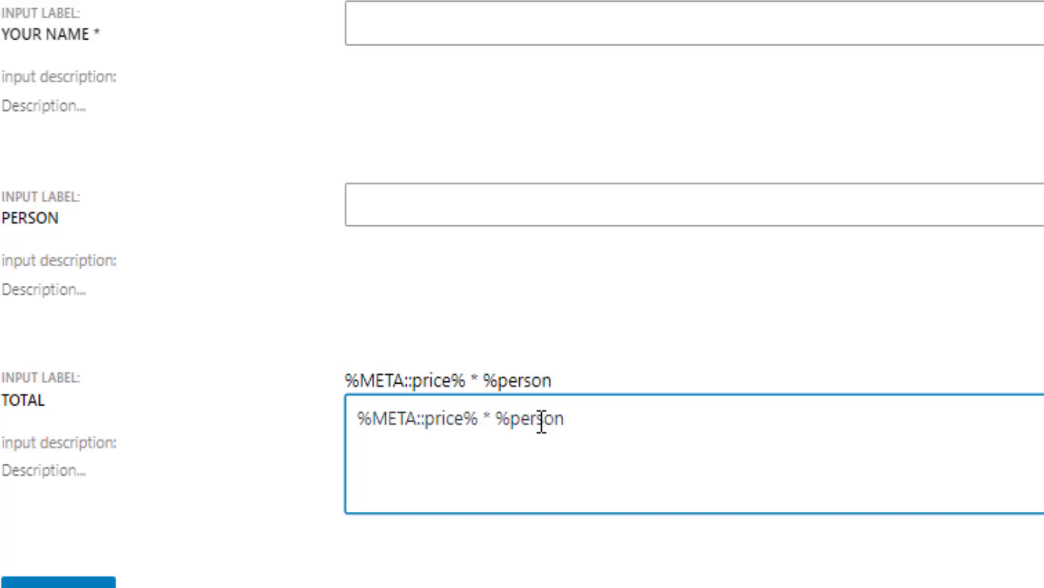
text(%)
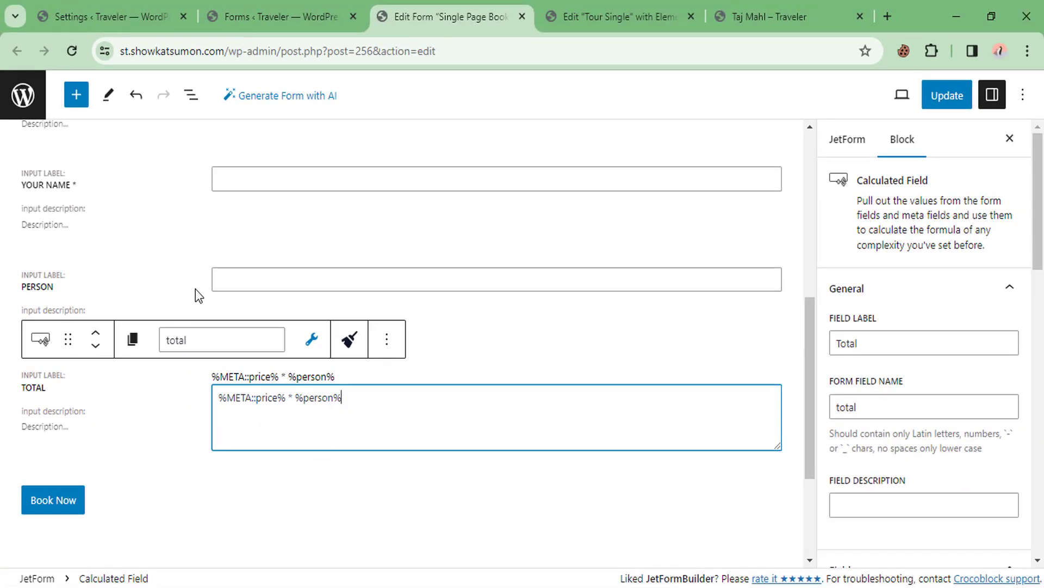
click(194, 282)
click(390, 381)
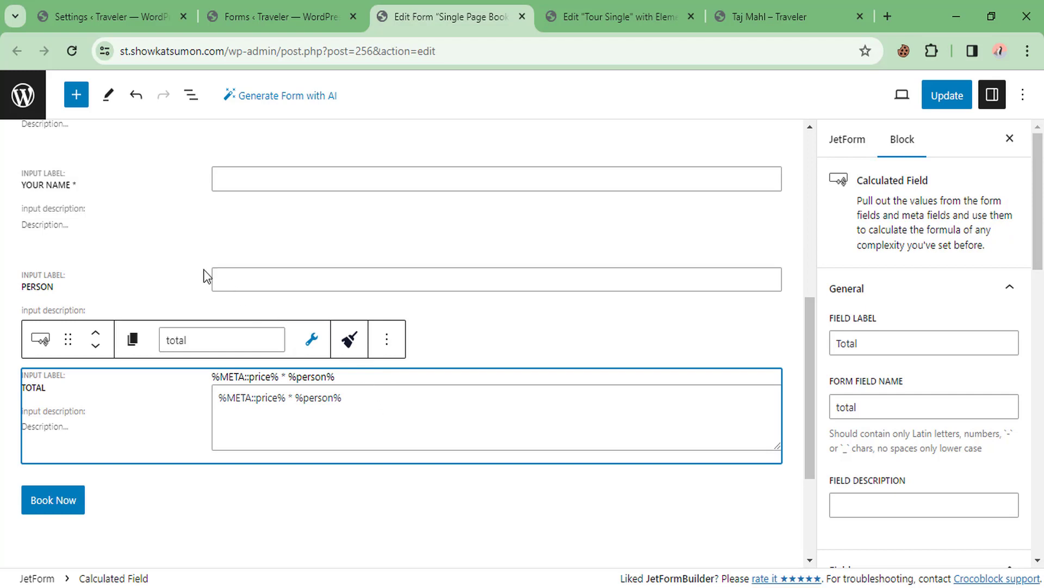
click(169, 280)
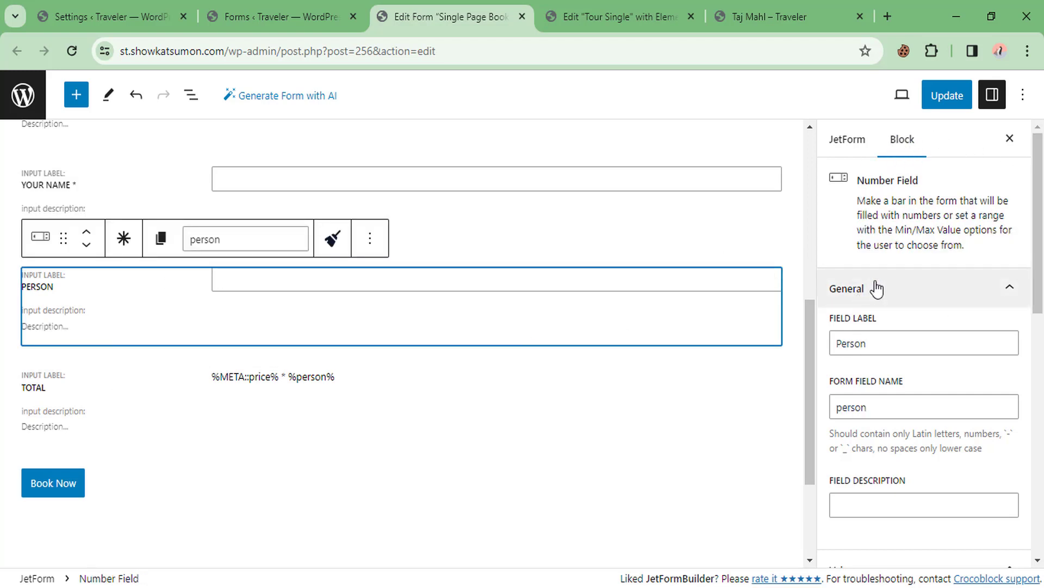
Set the Person field's Default Value and Min Value to 1 and update the form
scroll(902, 345, down, 5)
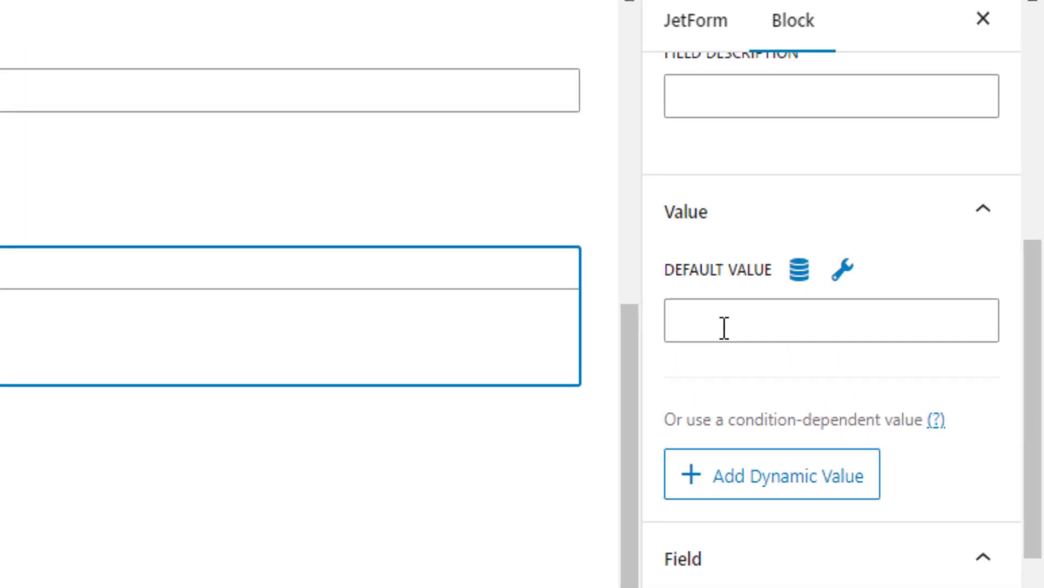
scroll(827, 452, down, 3)
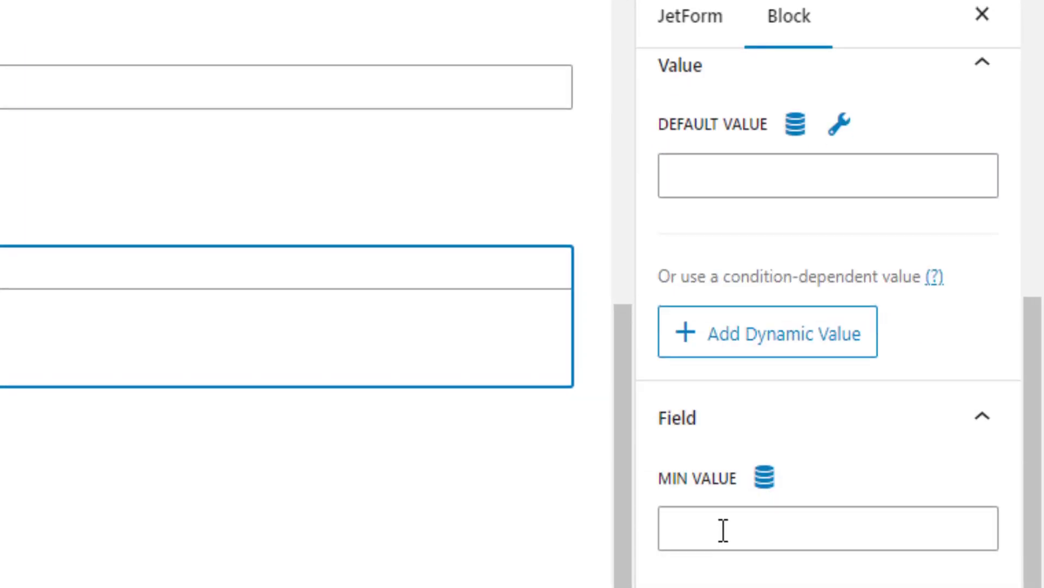
click(703, 175)
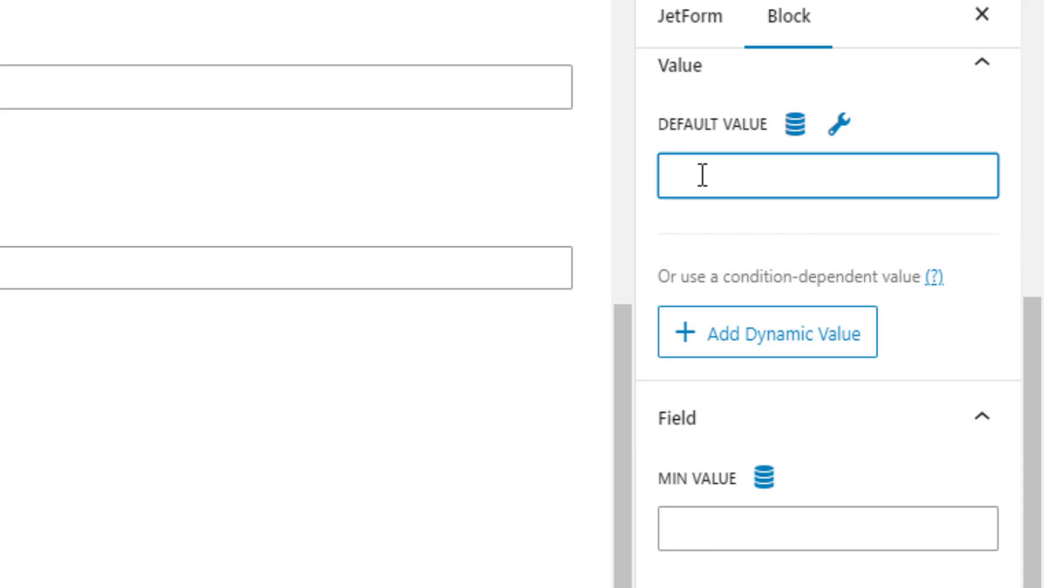
text(1)
scroll(701, 409, down, 3)
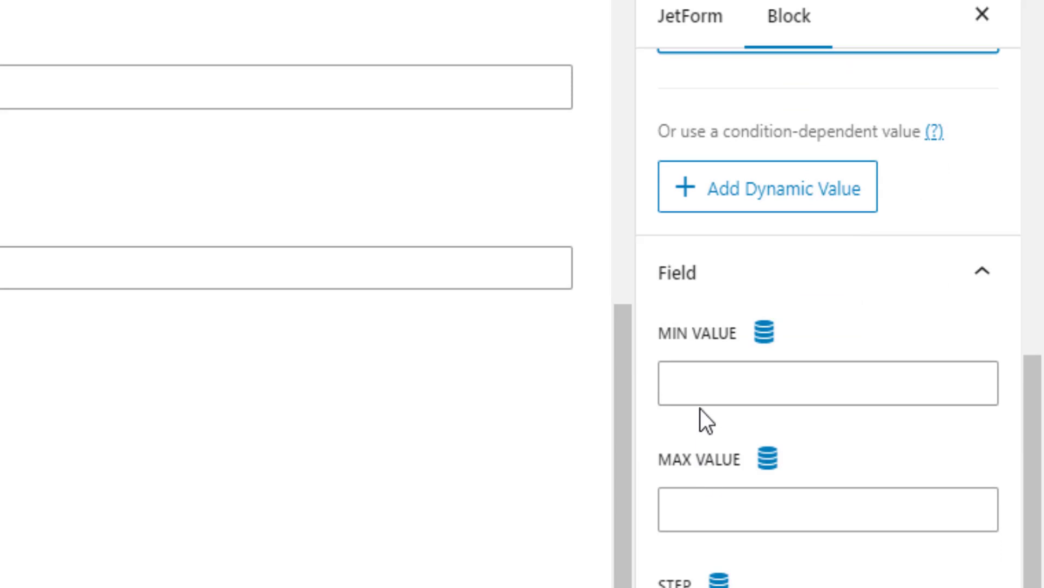
click(710, 380)
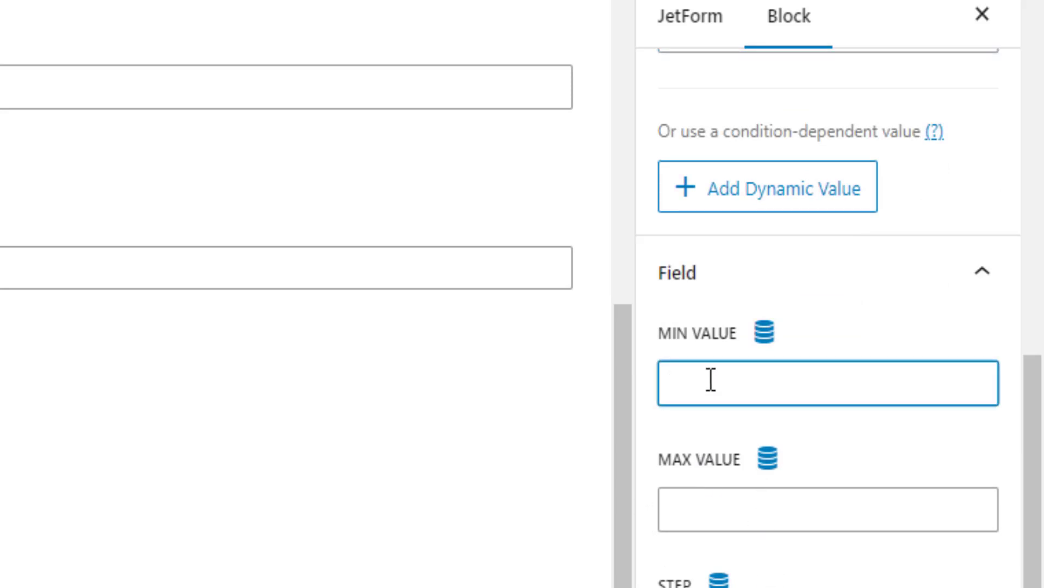
text(1)
click(938, 93)
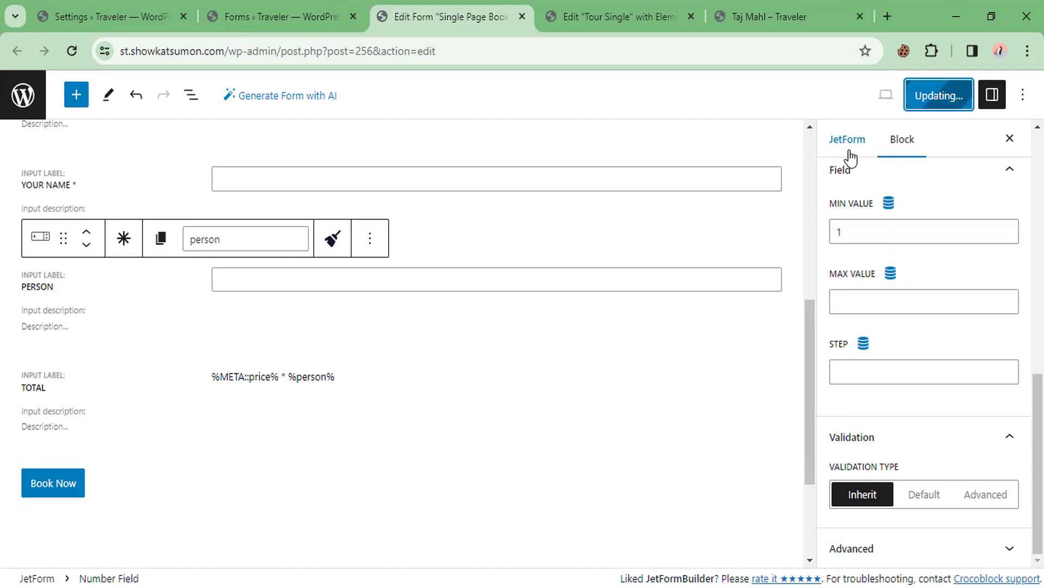
click(783, 16)
Reload the tour page, raise Person to 6 and check the Total reads 960.00
right_click(480, 249)
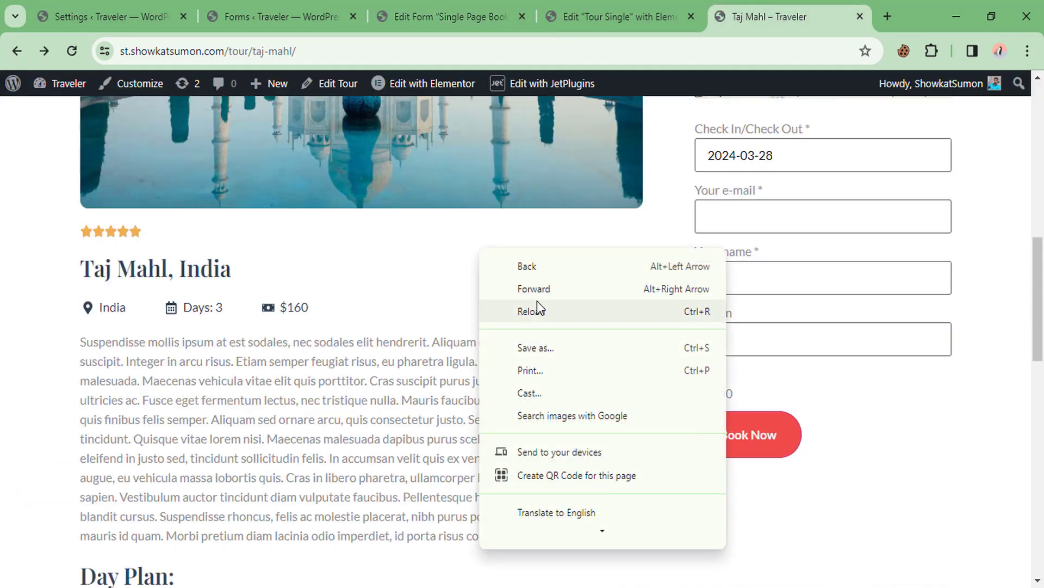
click(537, 307)
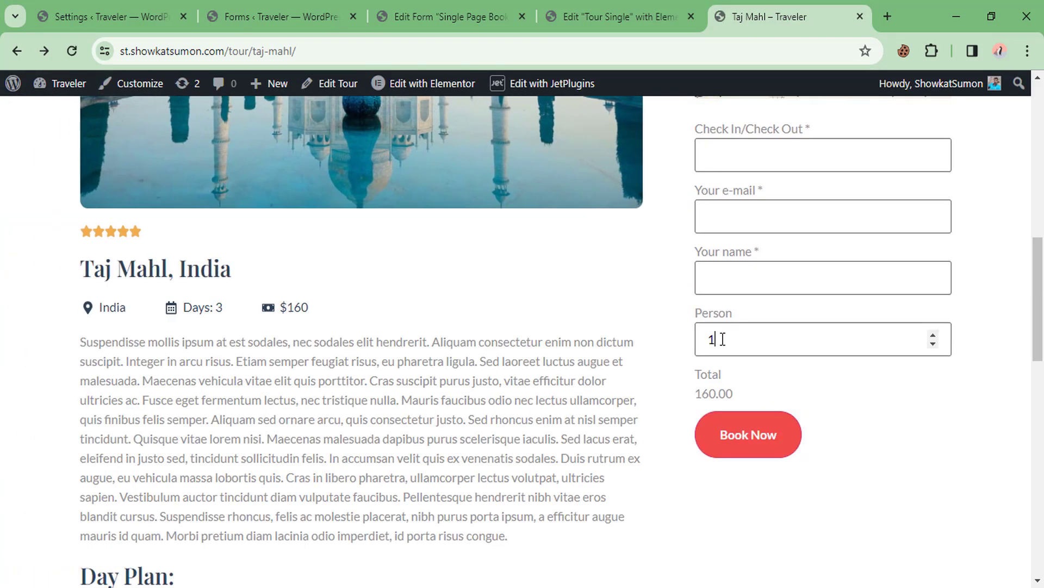
drag(723, 339, 616, 329)
click(615, 328)
drag(684, 405, 723, 394)
click(724, 394)
click(933, 334)
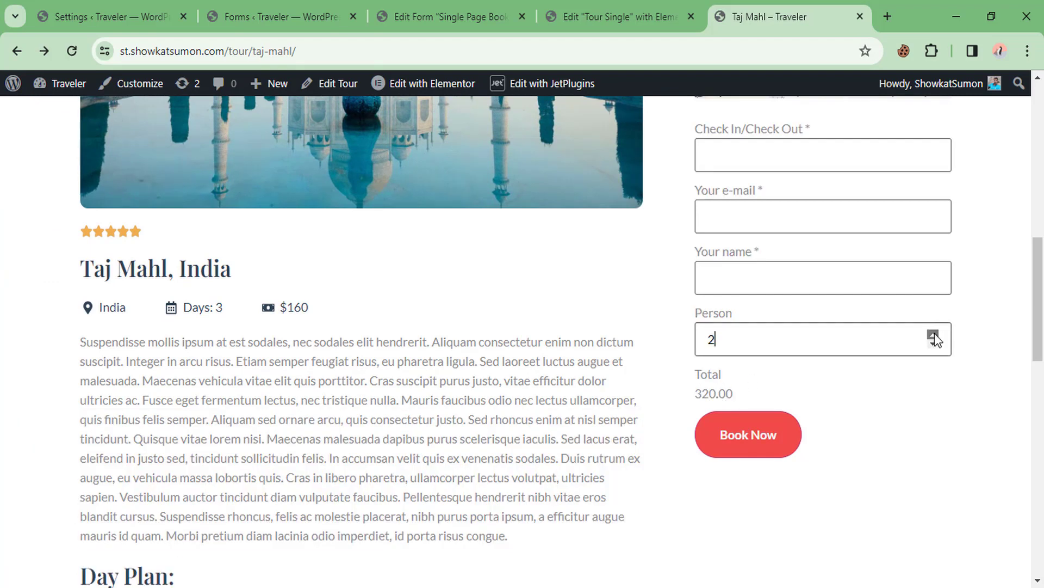
click(934, 335)
click(934, 334)
click(934, 335)
click(933, 334)
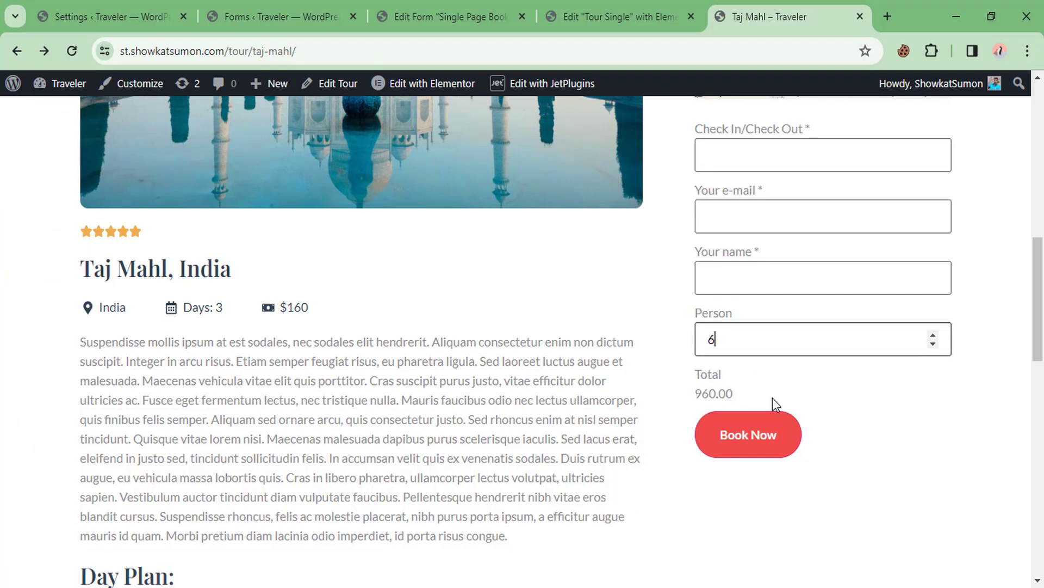
double_click(707, 393)
click(642, 400)
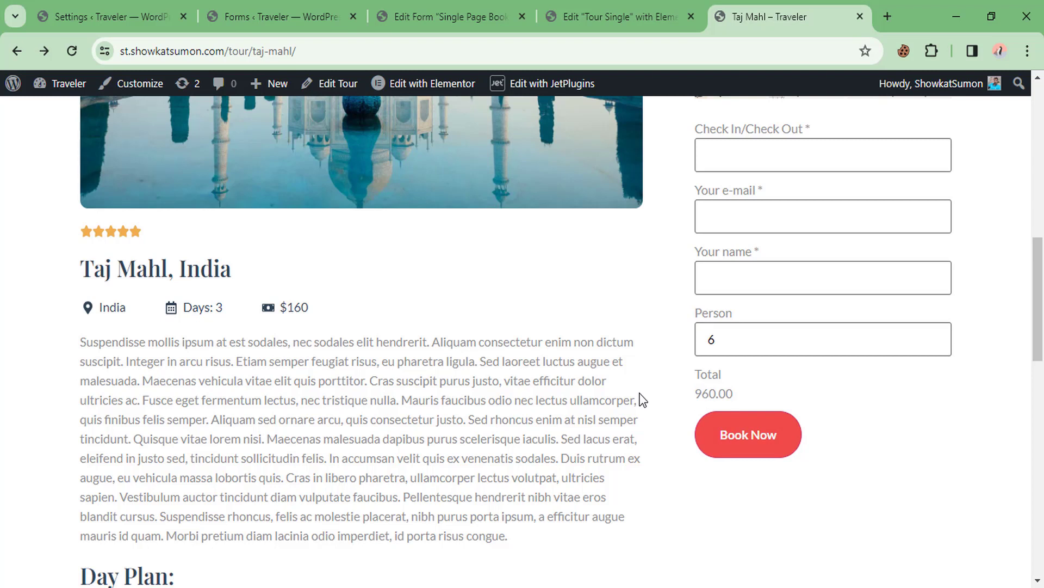
drag(696, 393, 734, 393)
click(615, 387)
Choose 29 March check-in, autofill the saved e-mail and name, and submit the booking
click(714, 155)
click(780, 380)
click(729, 217)
click(789, 259)
click(762, 277)
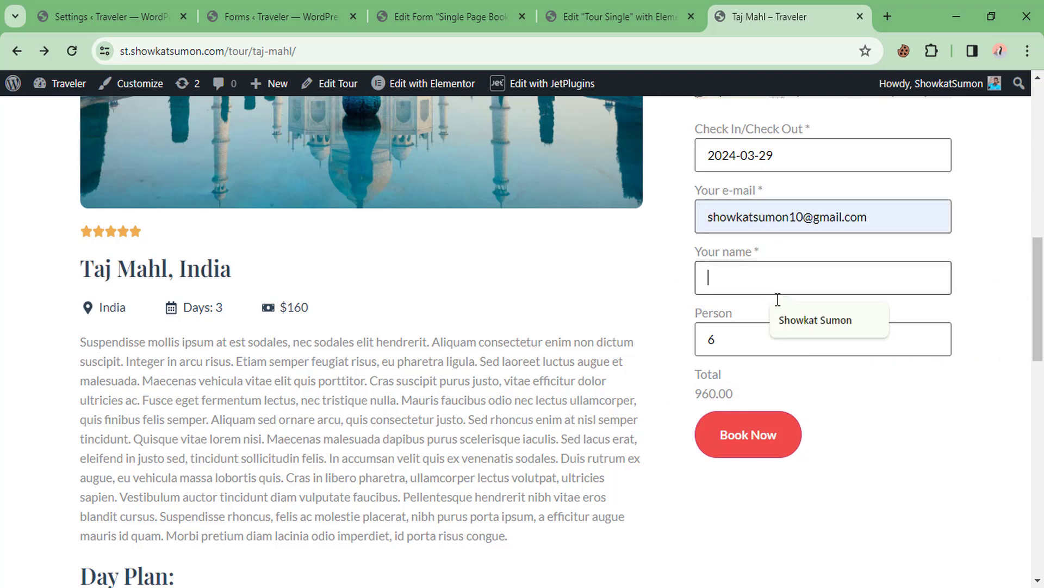
click(783, 319)
click(738, 436)
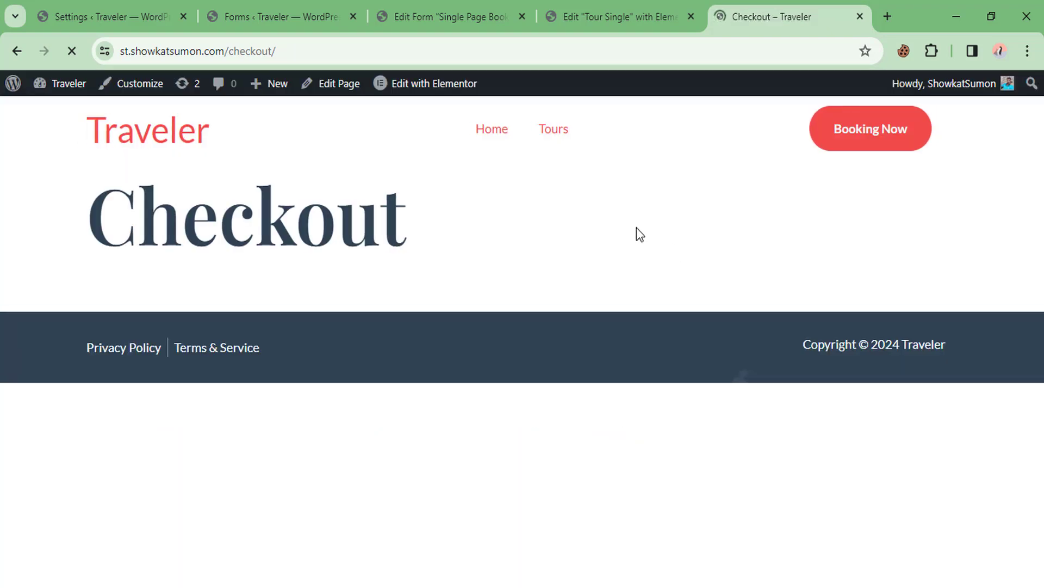
Spot the checkout Order summary total of only 1.00, then return to the form editor
scroll(761, 239, down, 3)
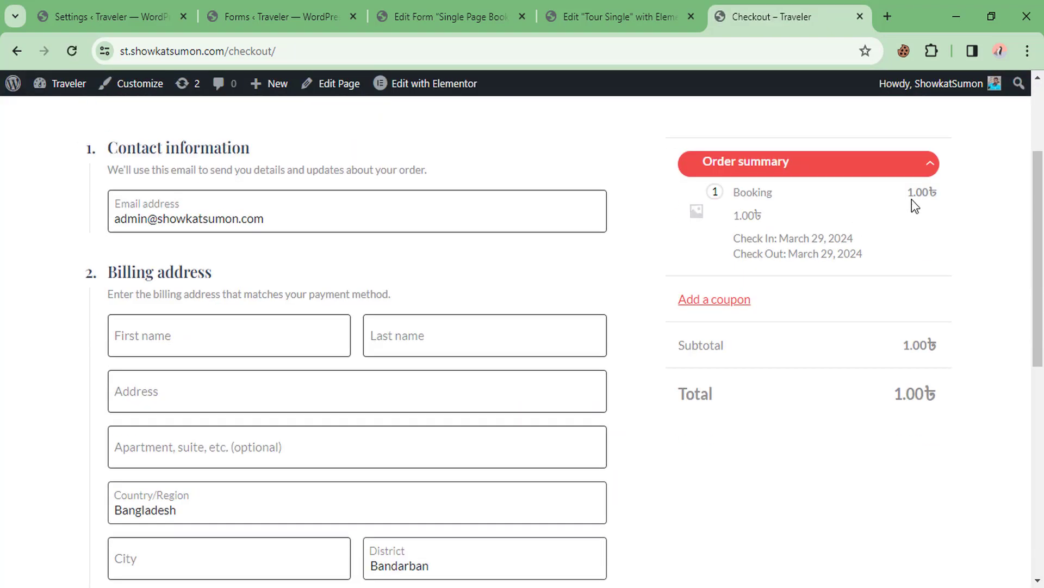
drag(897, 396, 926, 391)
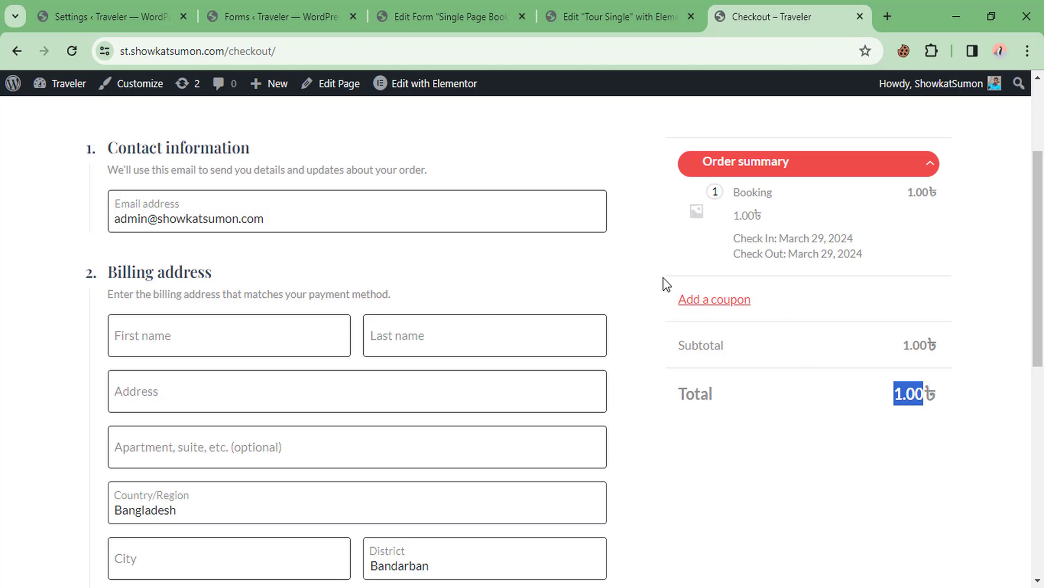
click(447, 4)
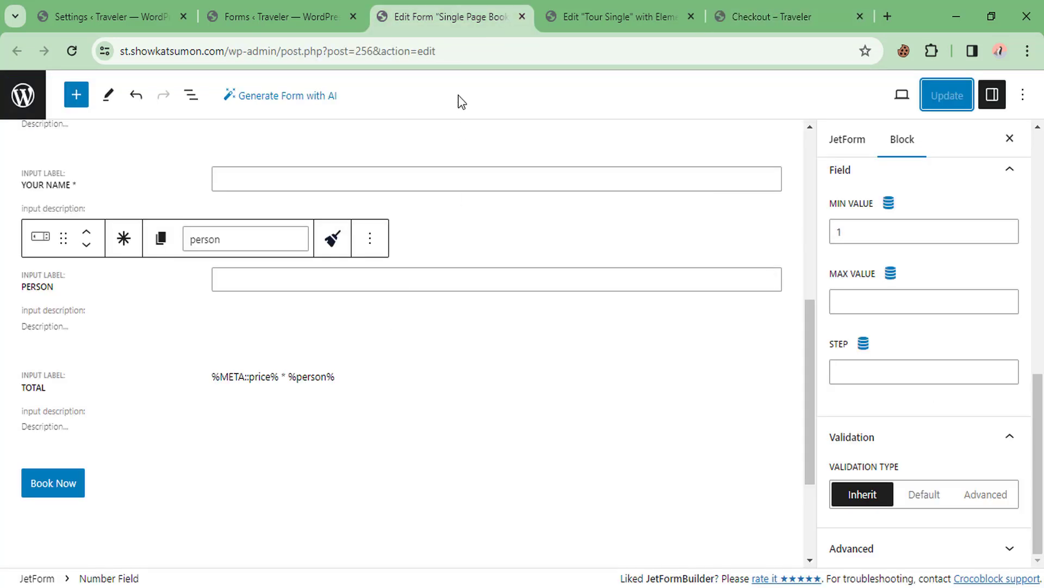
In the JetForm settings, expand Post Submit Actions and edit the Apartment Booking action
click(847, 142)
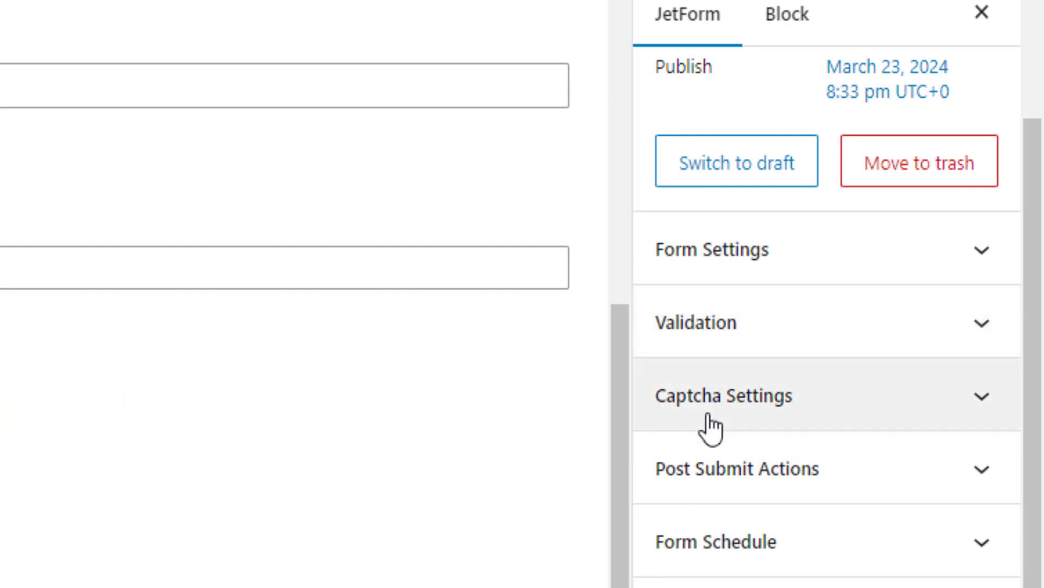
click(735, 483)
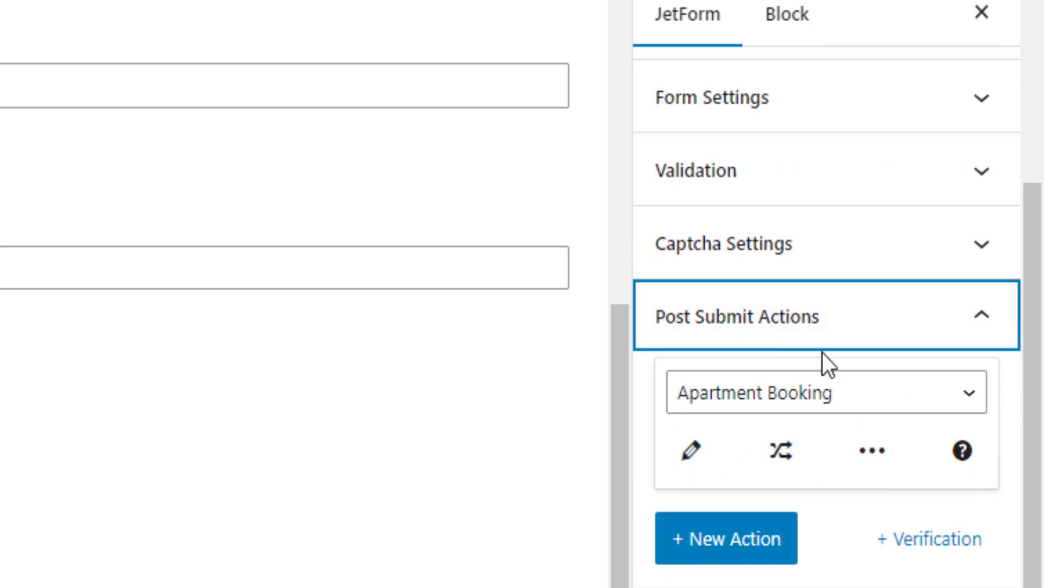
click(693, 456)
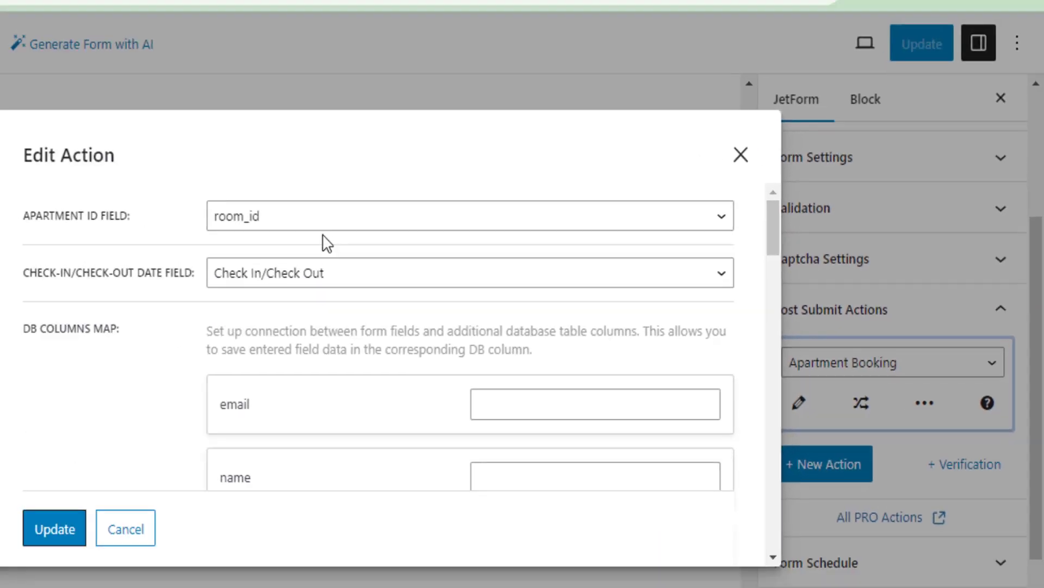
Keep room_id as Apartment ID and Check In/Check Out as dates, then start the email column mapping
scroll(364, 275, down, 4)
scroll(367, 272, up, 4)
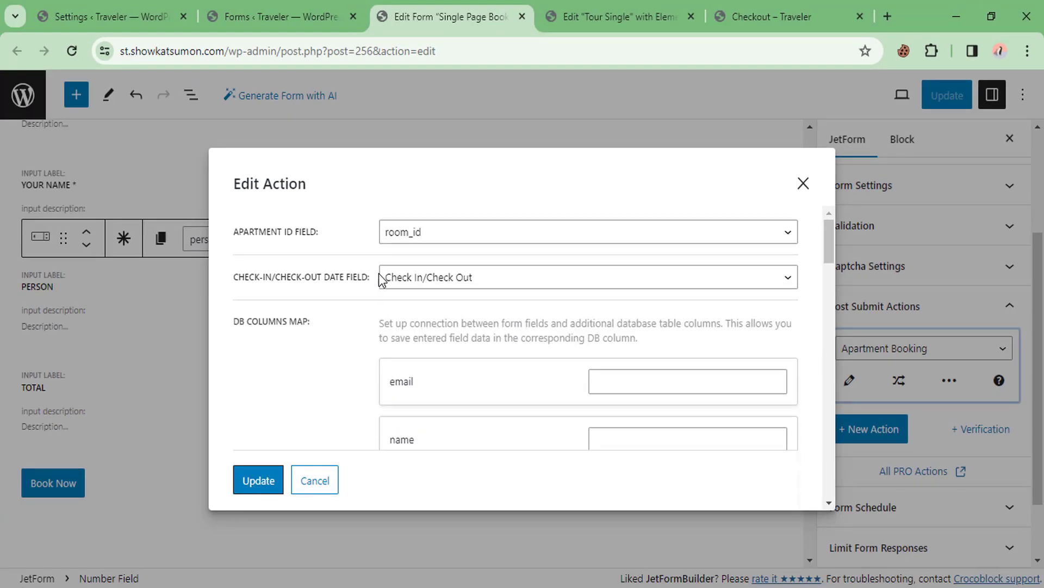
click(428, 242)
click(428, 240)
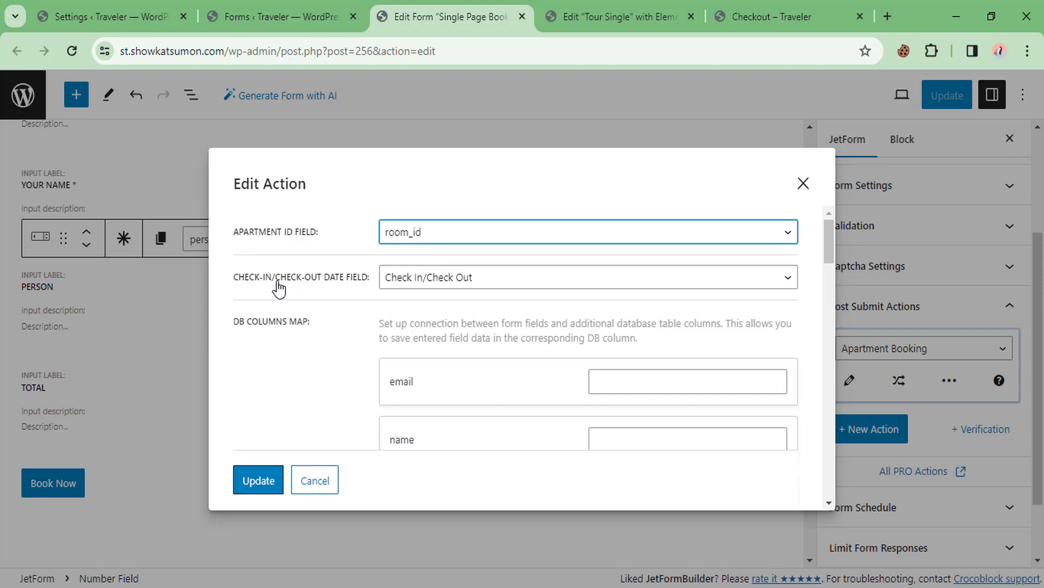
click(435, 279)
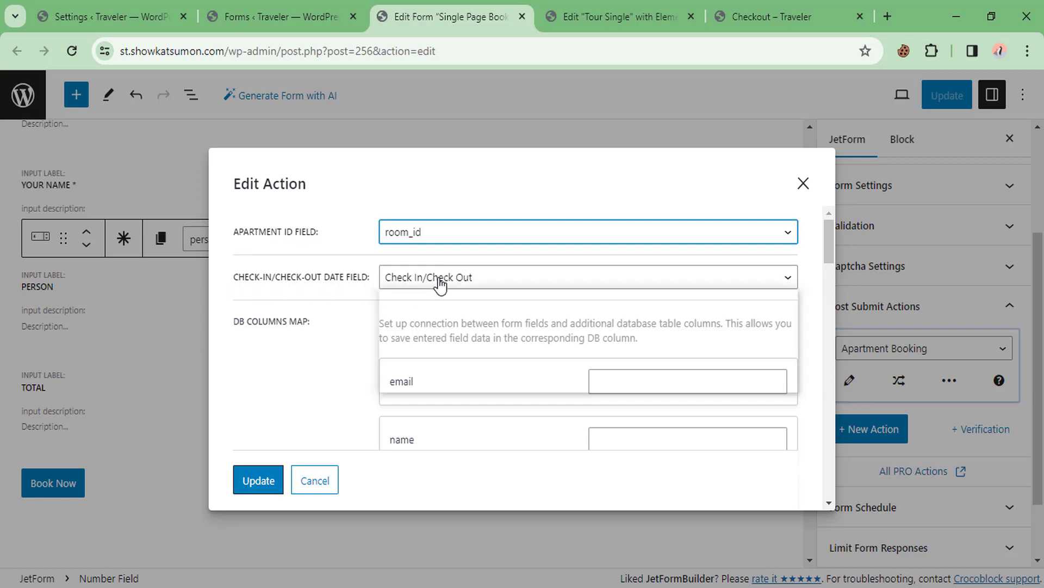
click(429, 327)
scroll(420, 298, down, 2)
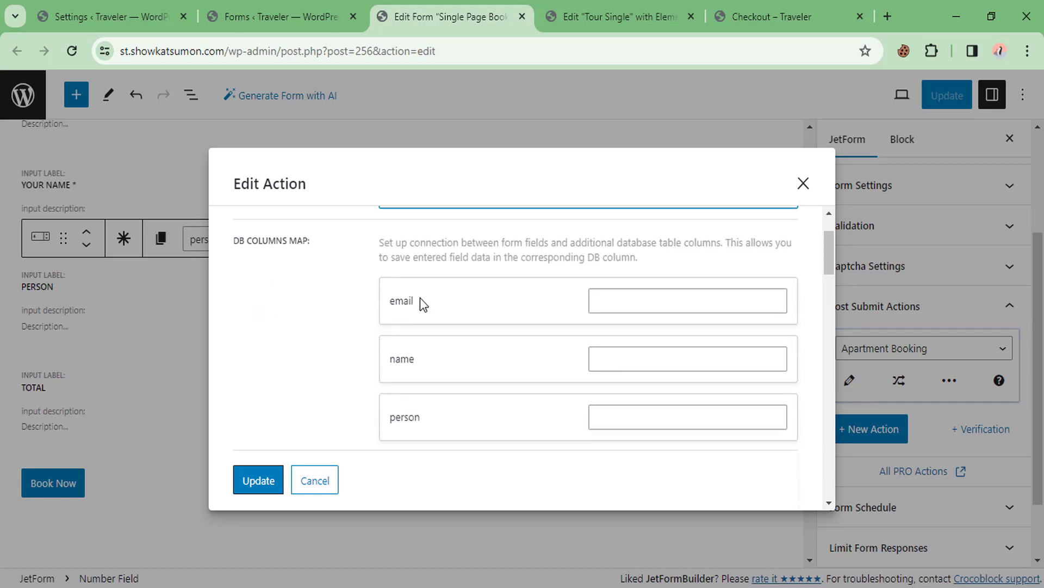
click(647, 299)
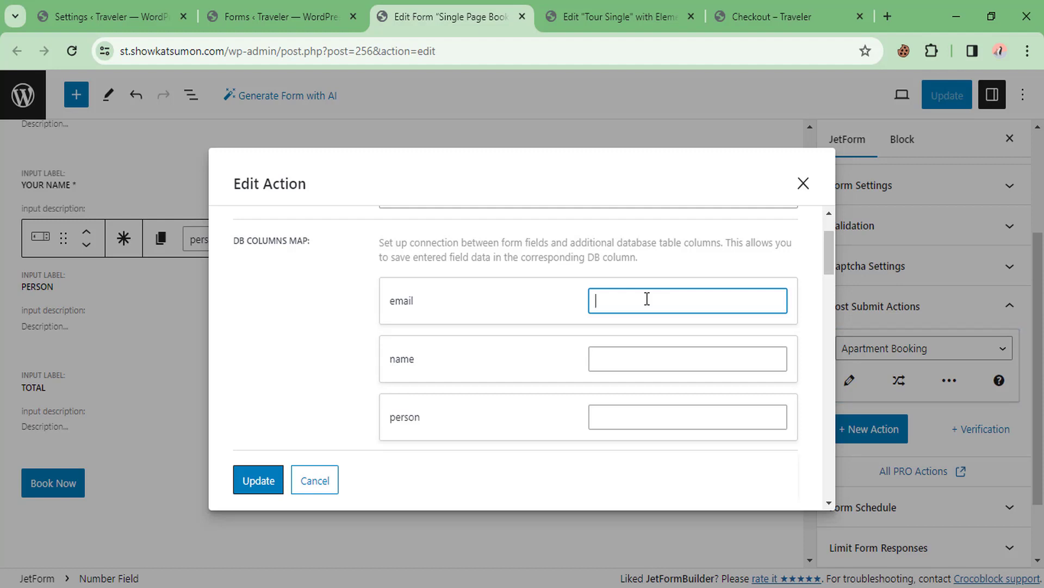
Enter email, name, person and total into the matching DB column boxes of the booking action
text(ail)
click(610, 364)
text(name)
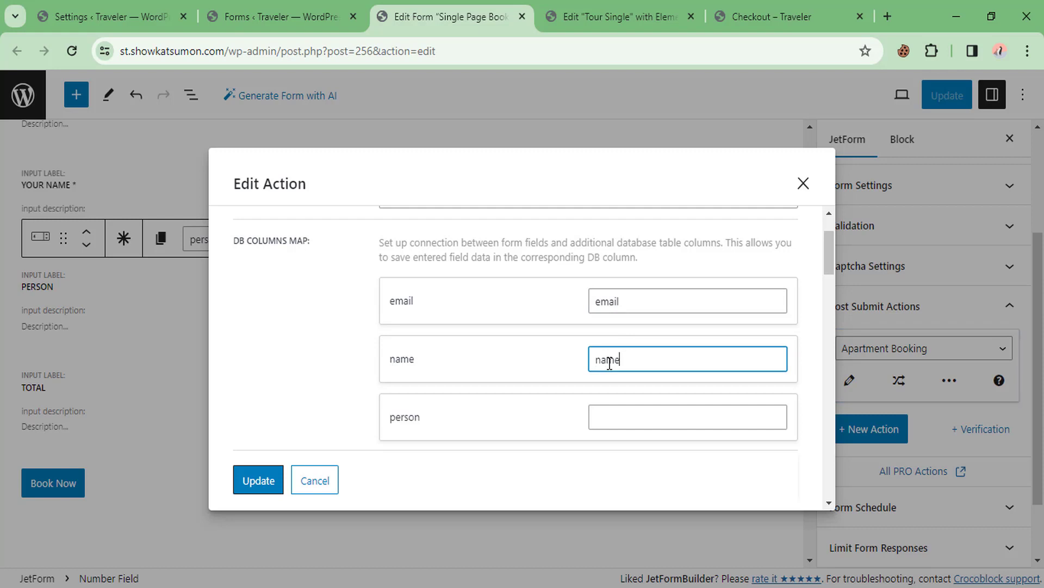
scroll(536, 334, down, 2)
click(625, 340)
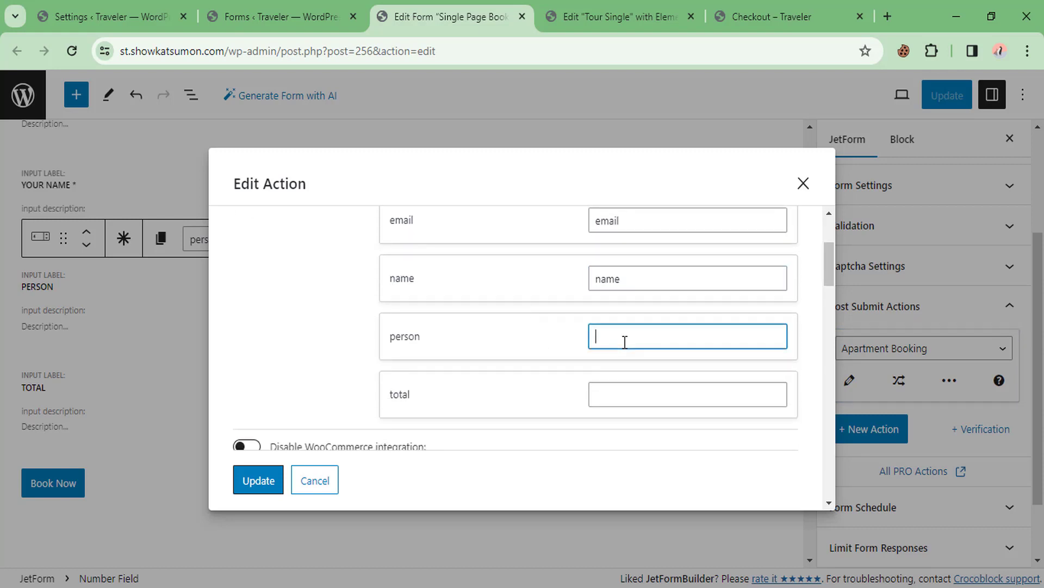
text(person)
scroll(613, 368, down, 2)
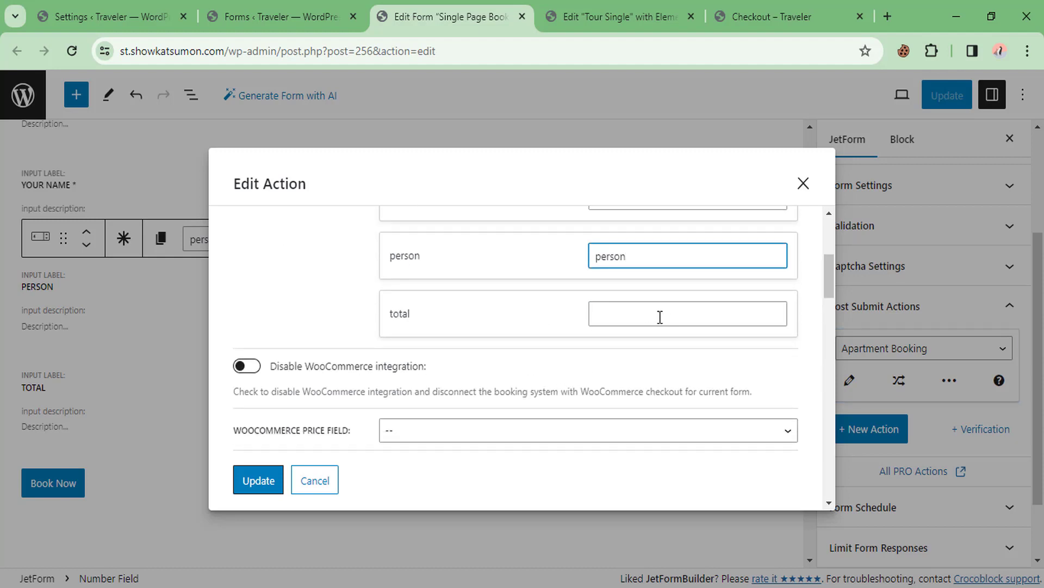
click(658, 316)
text(total)
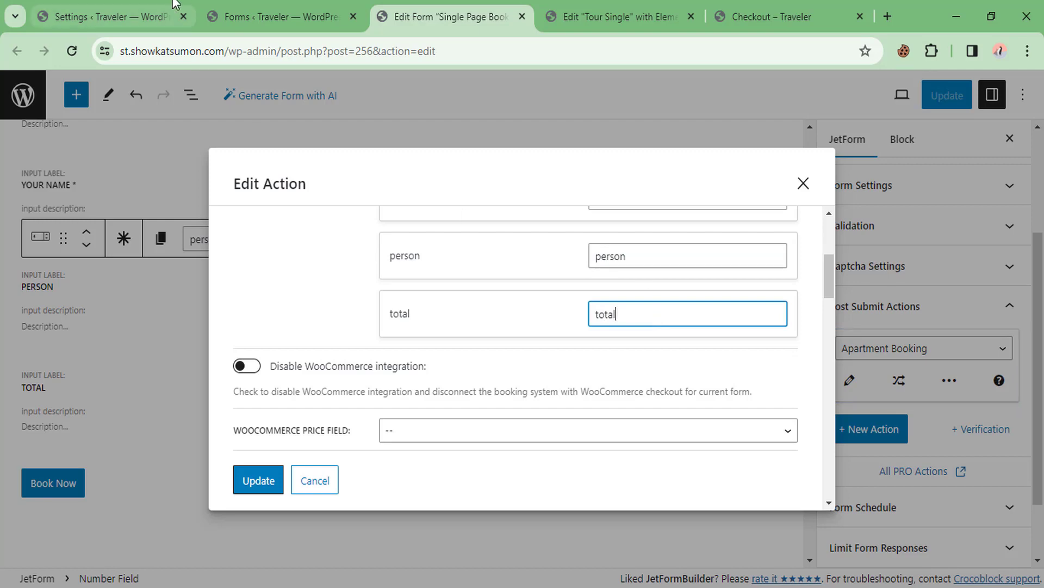
click(153, 15)
Show and review the booking's additional table columns in JetBooking Tools
scroll(49, 261, down, 4)
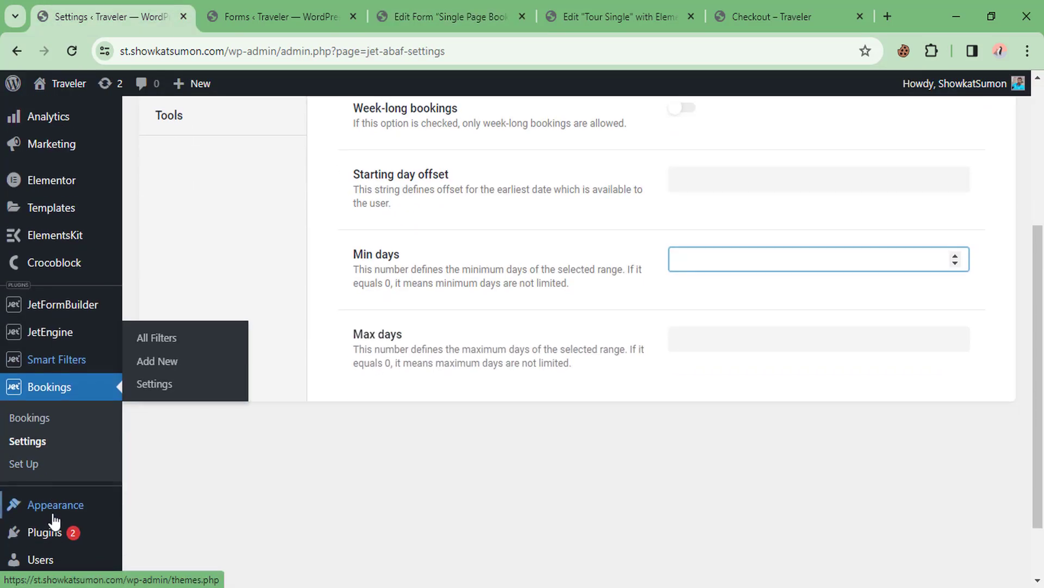
scroll(244, 252, up, 3)
click(179, 289)
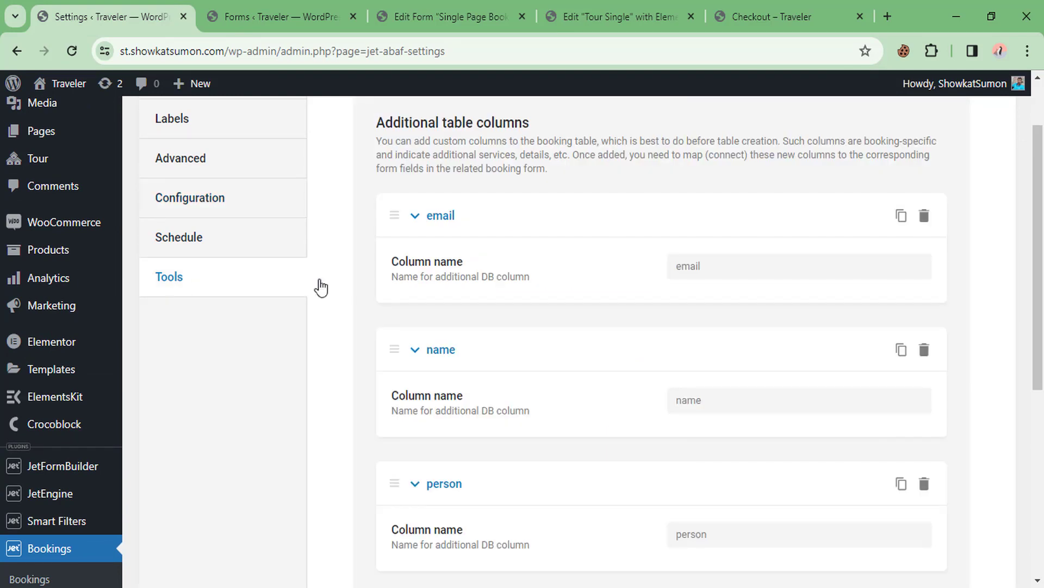
scroll(350, 273, up, 2)
scroll(575, 244, down, 2)
scroll(575, 245, down, 2)
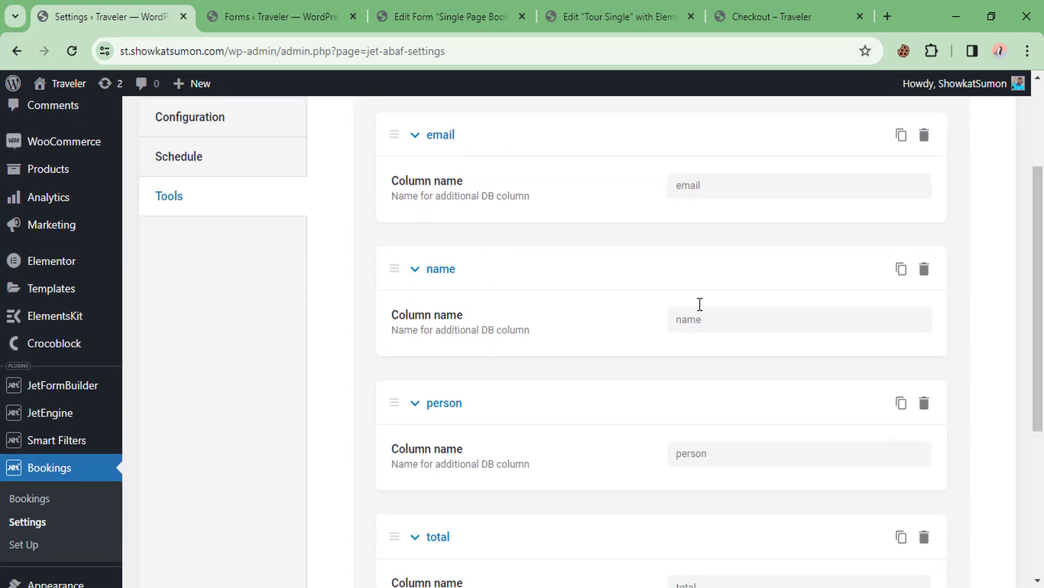
scroll(715, 339, down, 3)
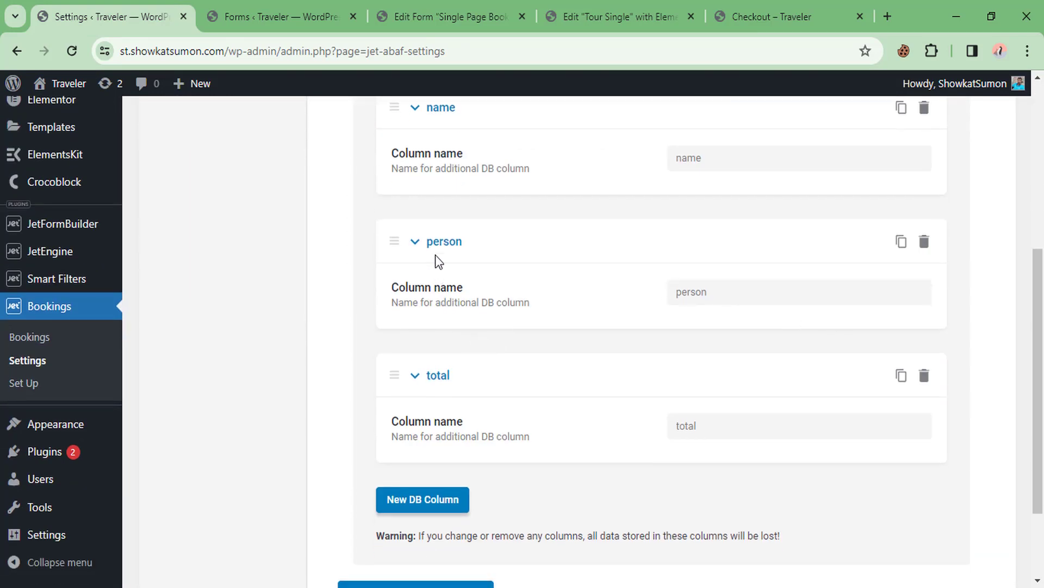
scroll(677, 423, down, 2)
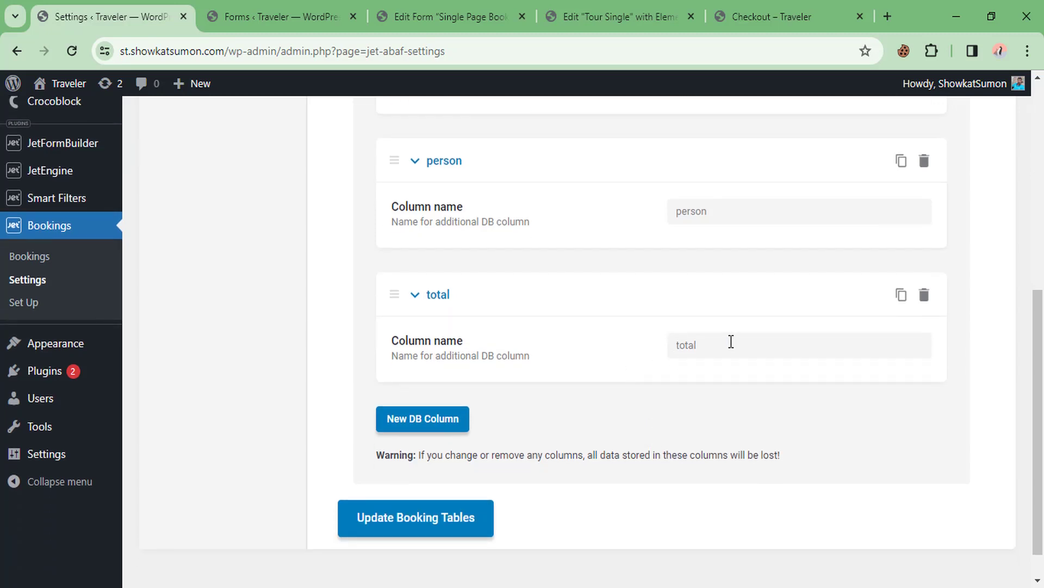
Add and then delete an empty extra column, and update the booking tables
click(430, 422)
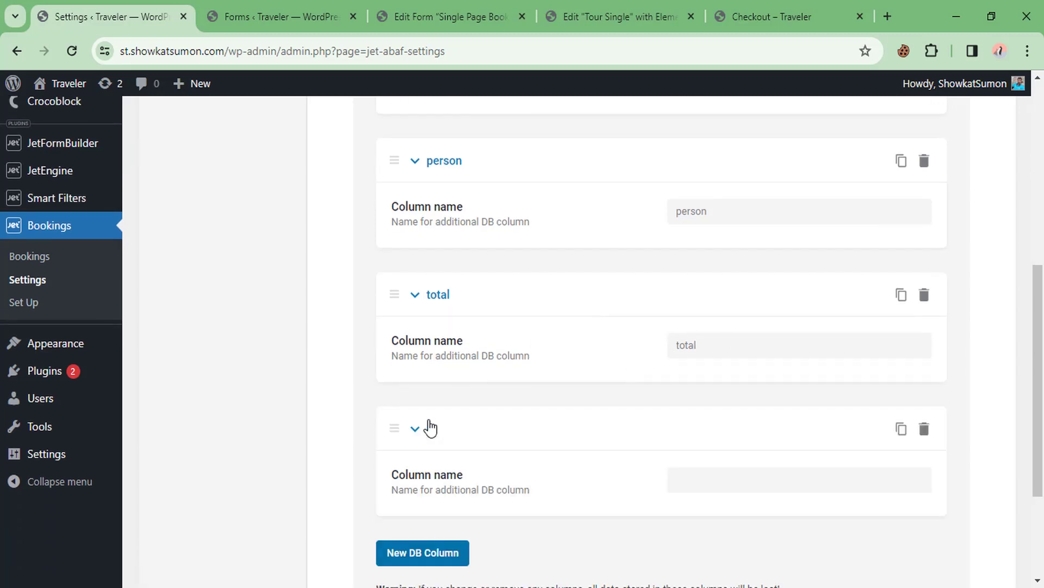
scroll(670, 376, down, 3)
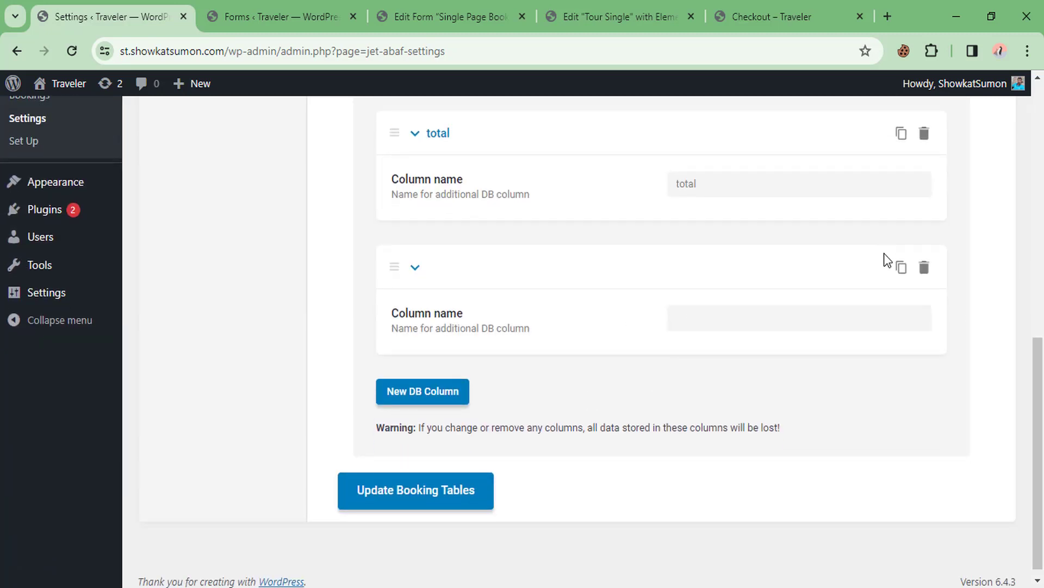
click(925, 267)
click(920, 243)
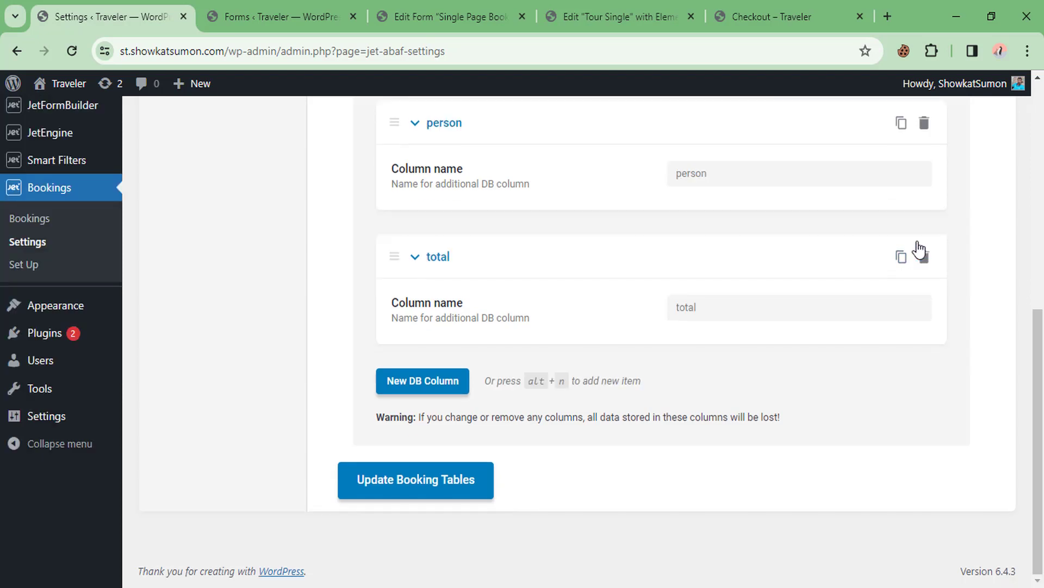
click(414, 489)
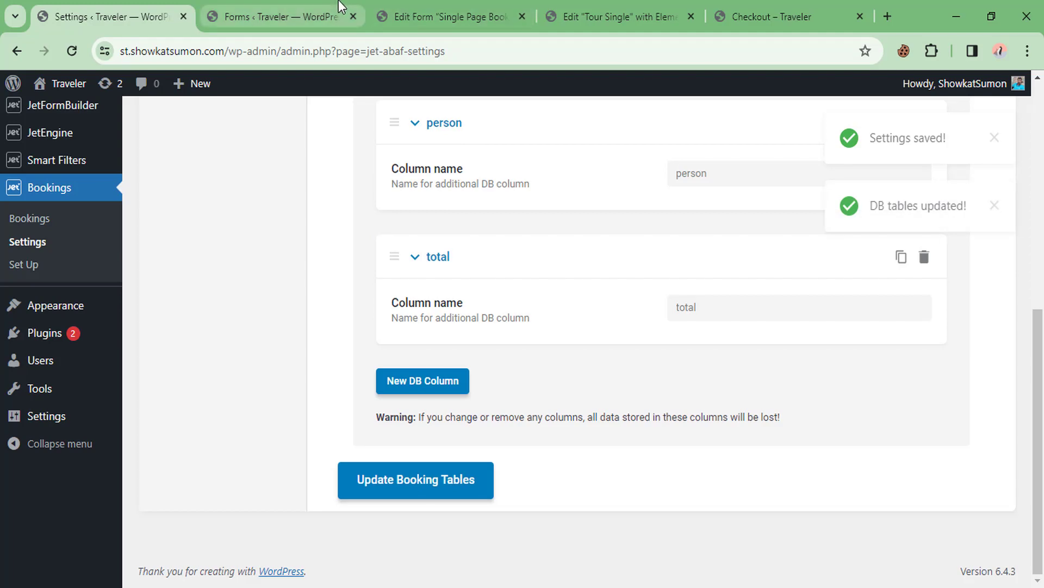
click(615, 17)
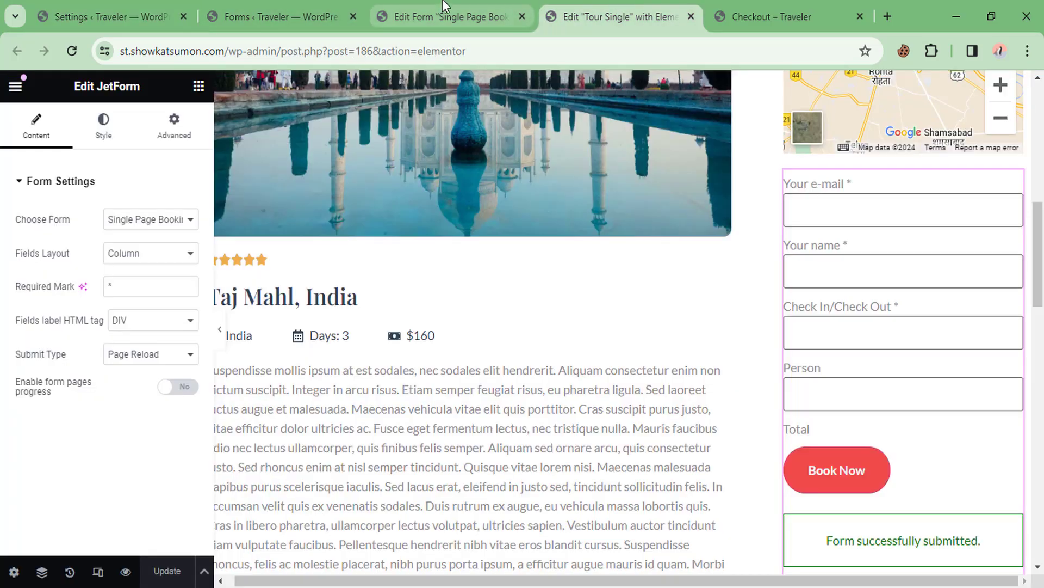
Set the booking action's WooCommerce Price Field to Total
click(446, 16)
scroll(432, 293, up, 3)
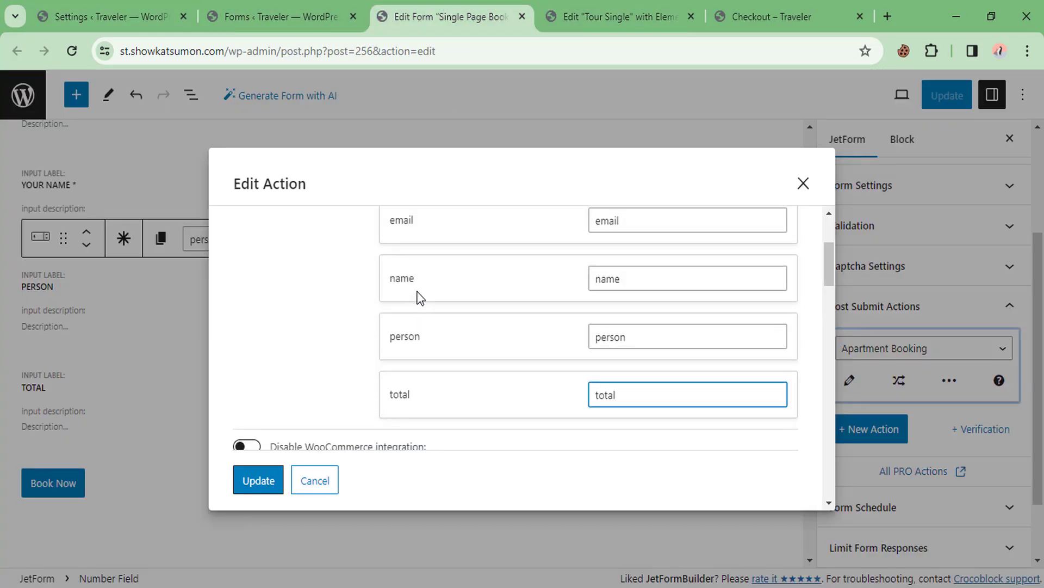
scroll(573, 291, down, 5)
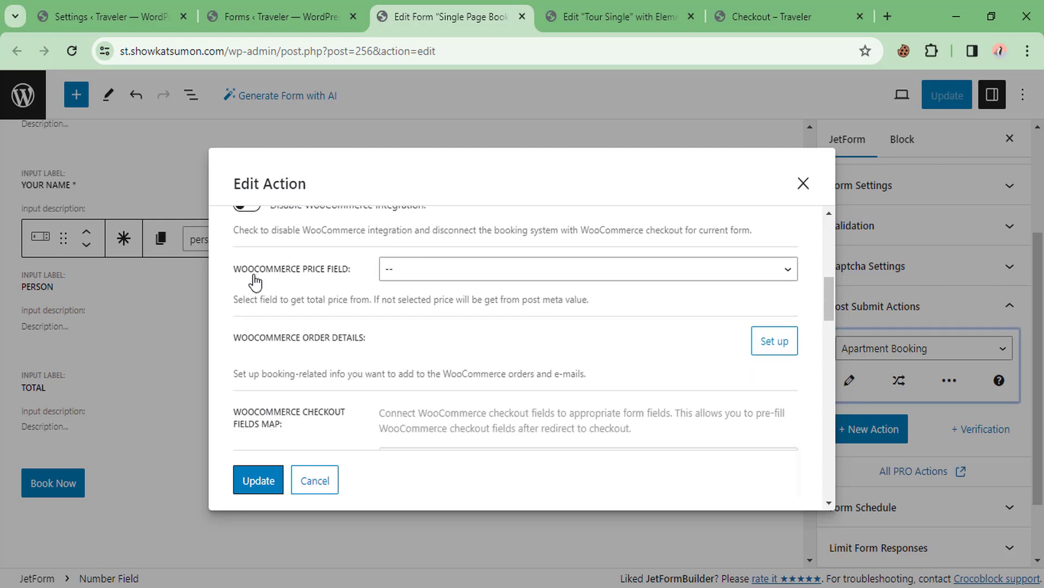
drag(245, 277, 348, 280)
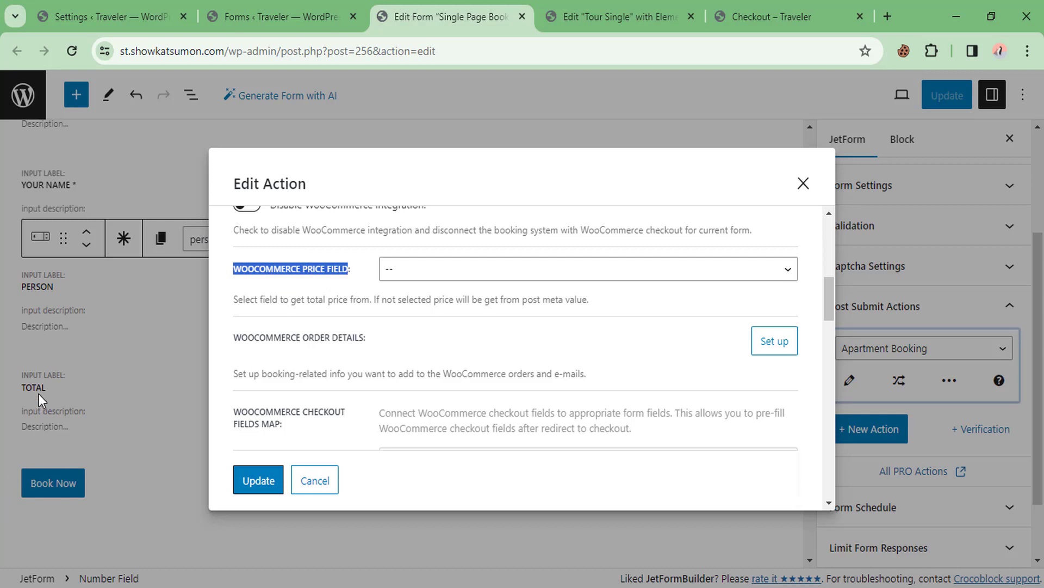
click(443, 269)
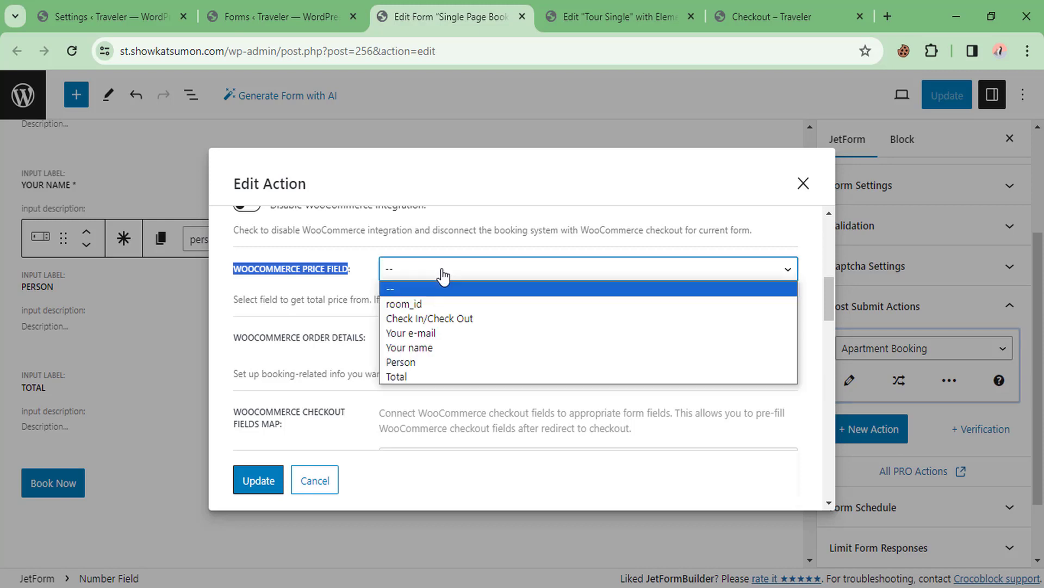
click(401, 375)
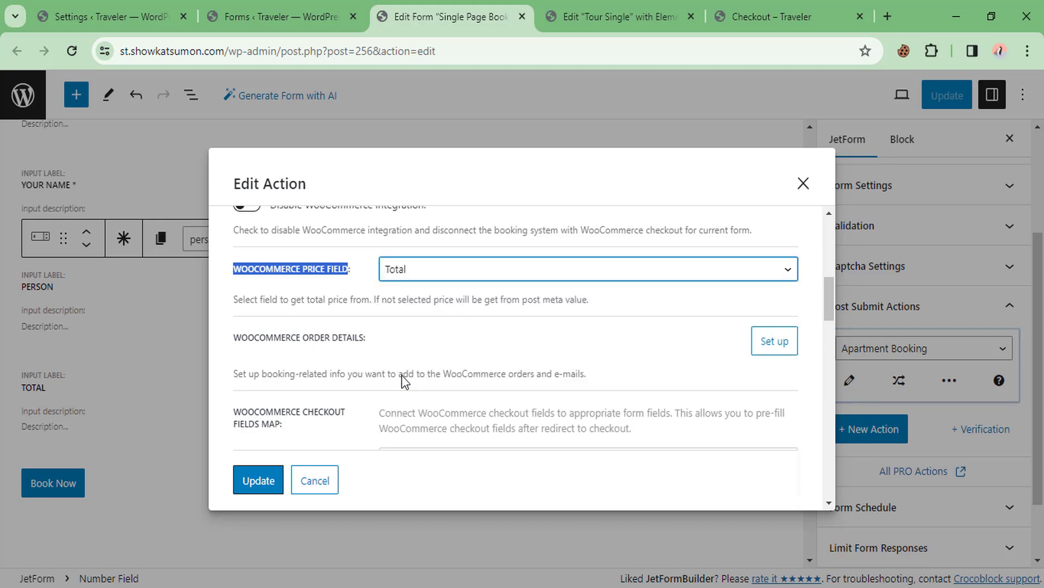
Apply the booking action changes and update the form
scroll(426, 351, down, 3)
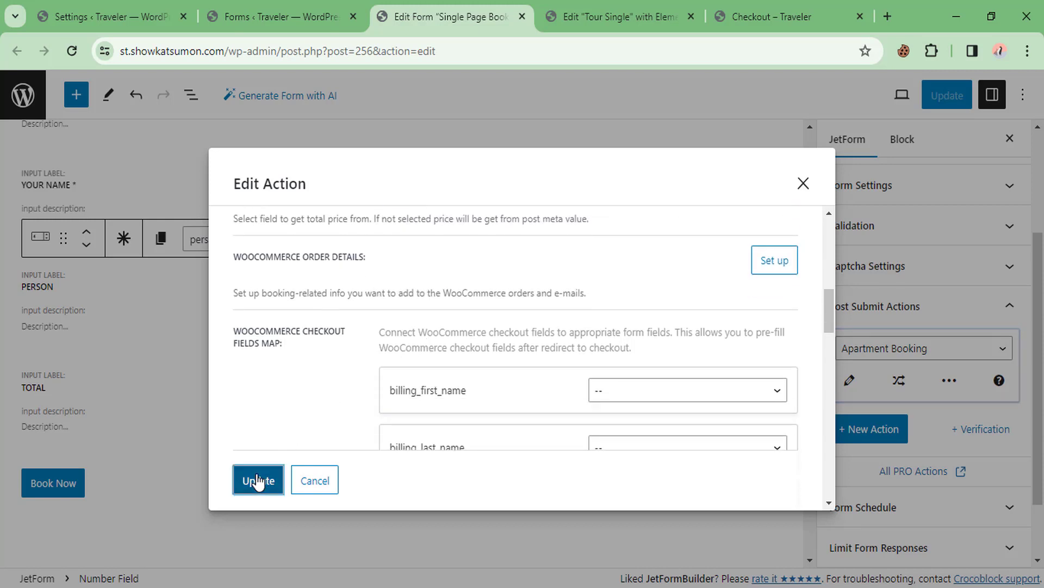
click(253, 480)
click(947, 102)
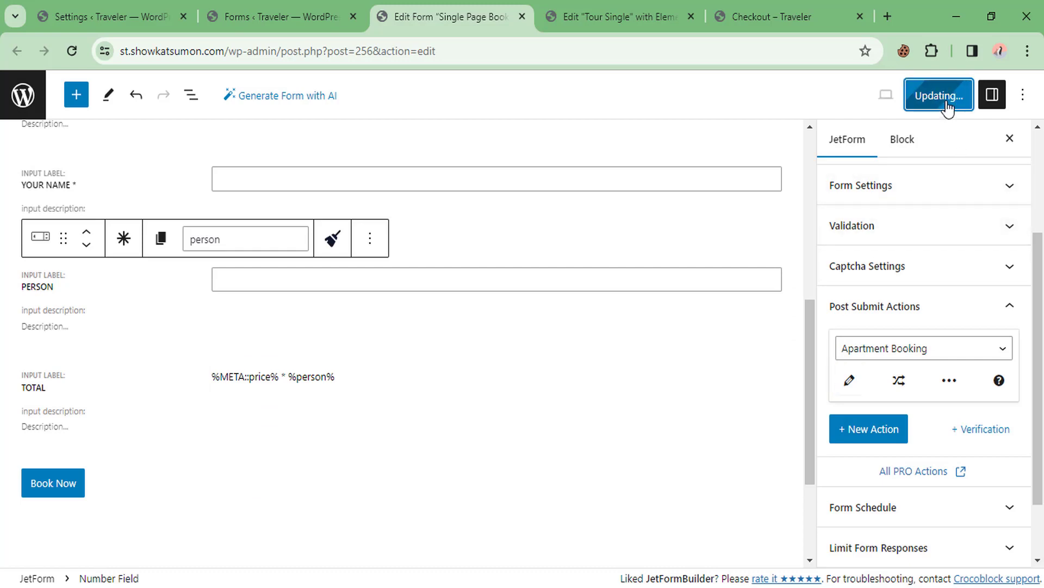
Go back to the Taj Mahl tour page and reload it for a fresh booking form
click(751, 12)
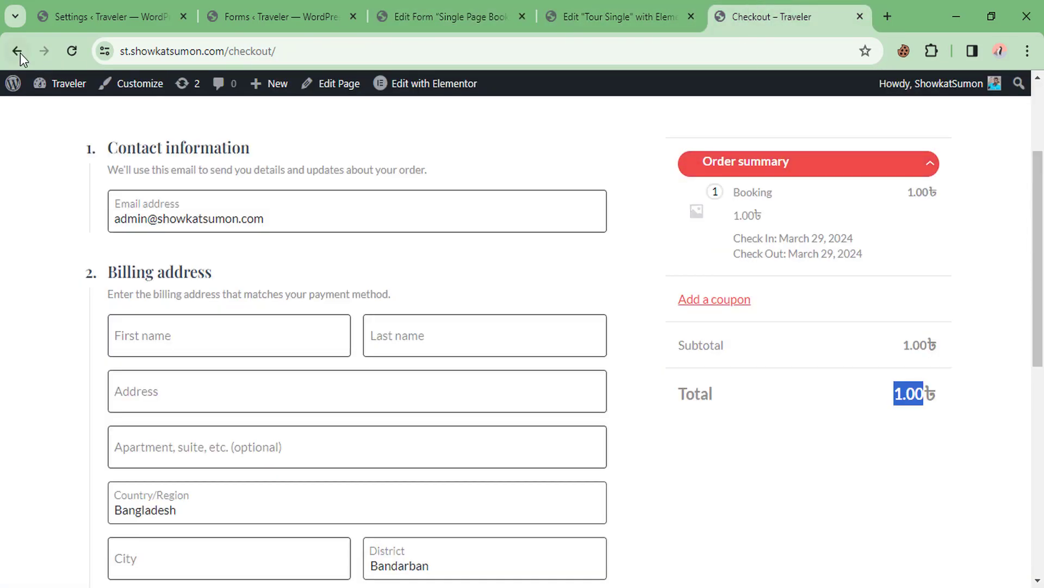
click(20, 52)
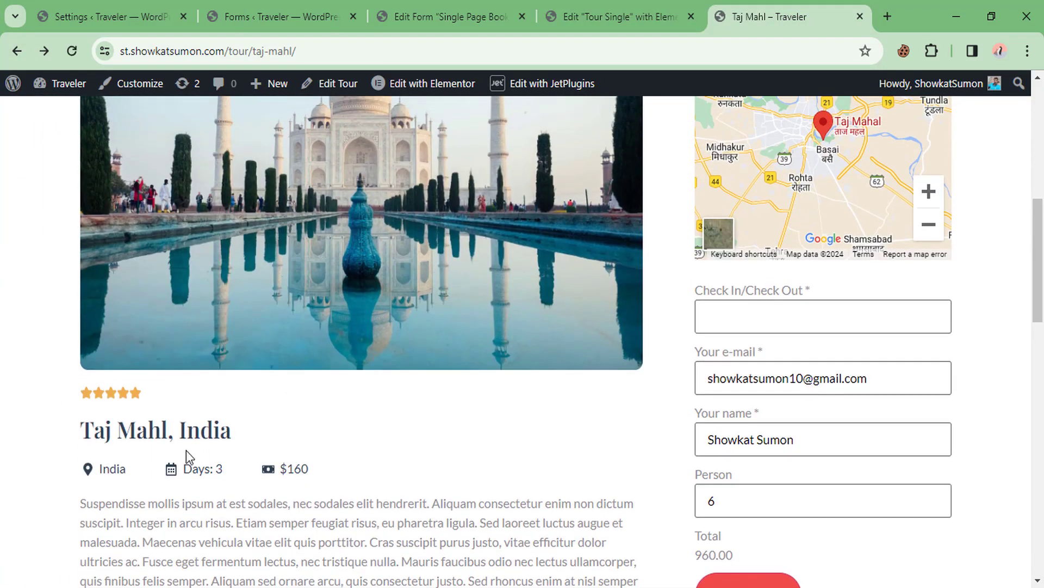
right_click(429, 419)
click(485, 123)
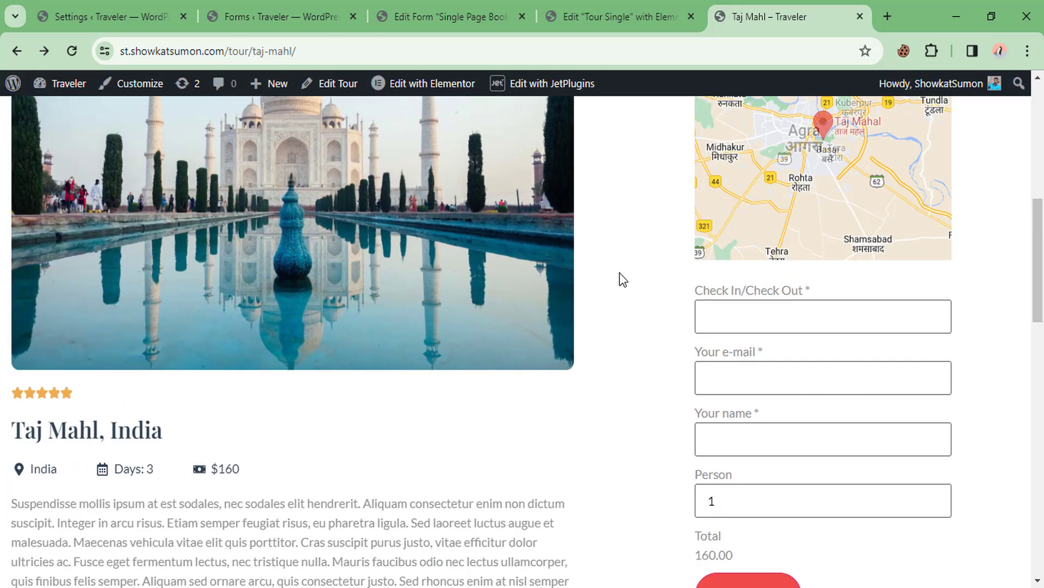
Pick 2024-03-30 as the booking date and fill in the e-mail and name fields
scroll(603, 264, down, 1)
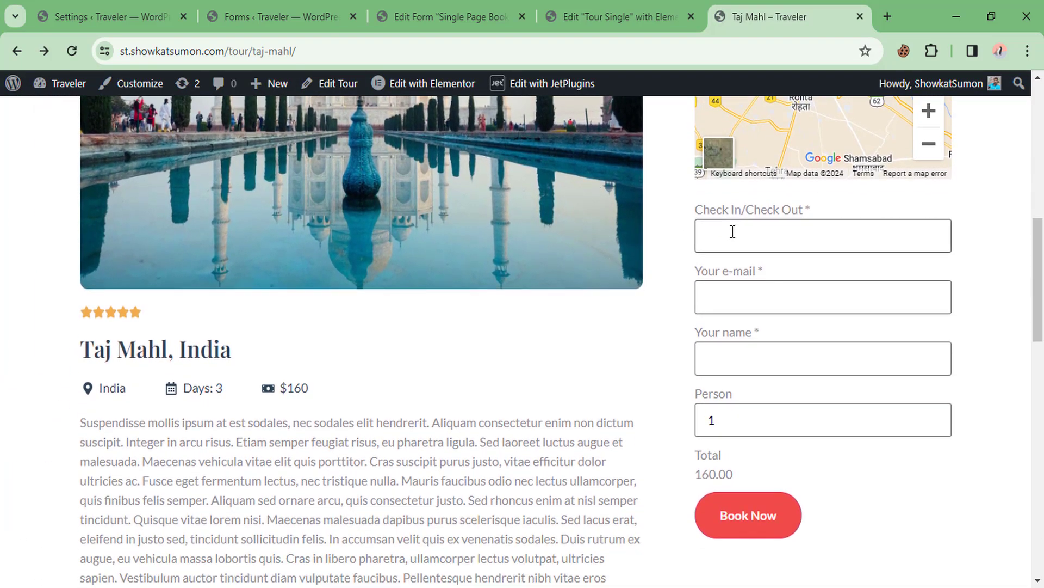
click(733, 232)
click(803, 459)
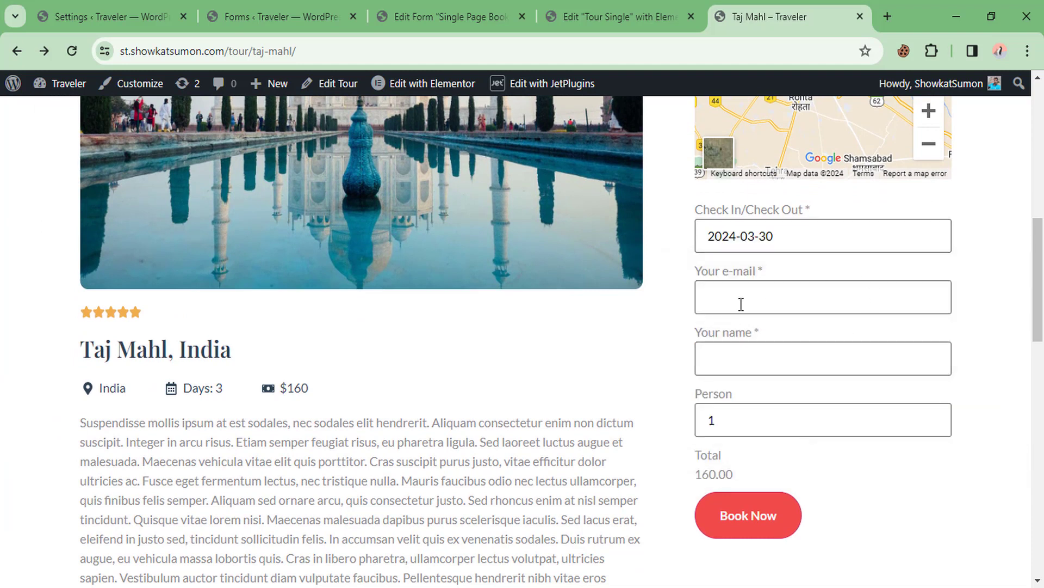
click(741, 300)
click(814, 348)
click(761, 373)
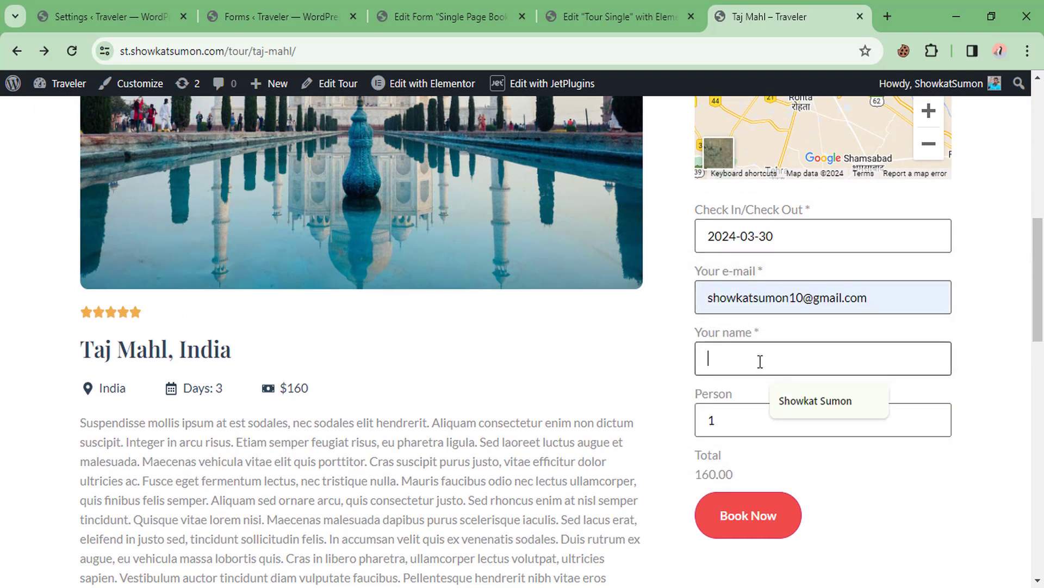
click(802, 407)
Set Person to 3, confirm the 480.00 total, and submit with Book Now
click(750, 415)
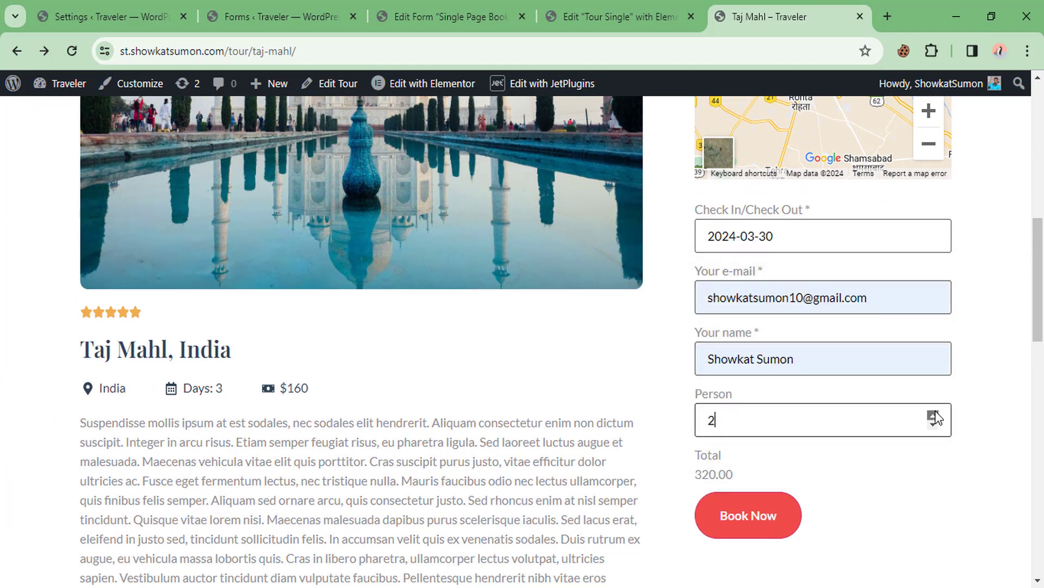
scroll(579, 412, down, 1)
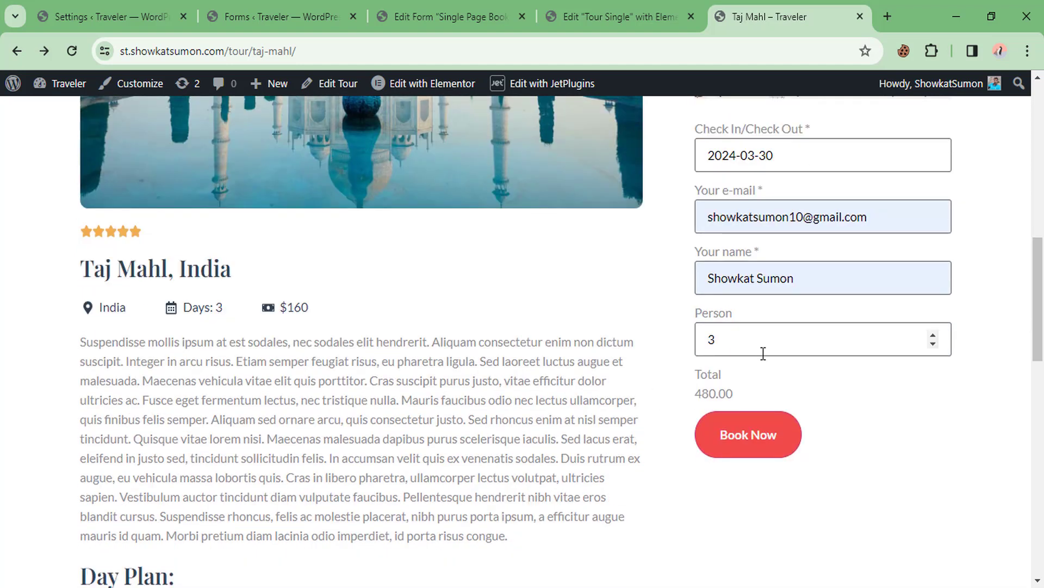
double_click(705, 394)
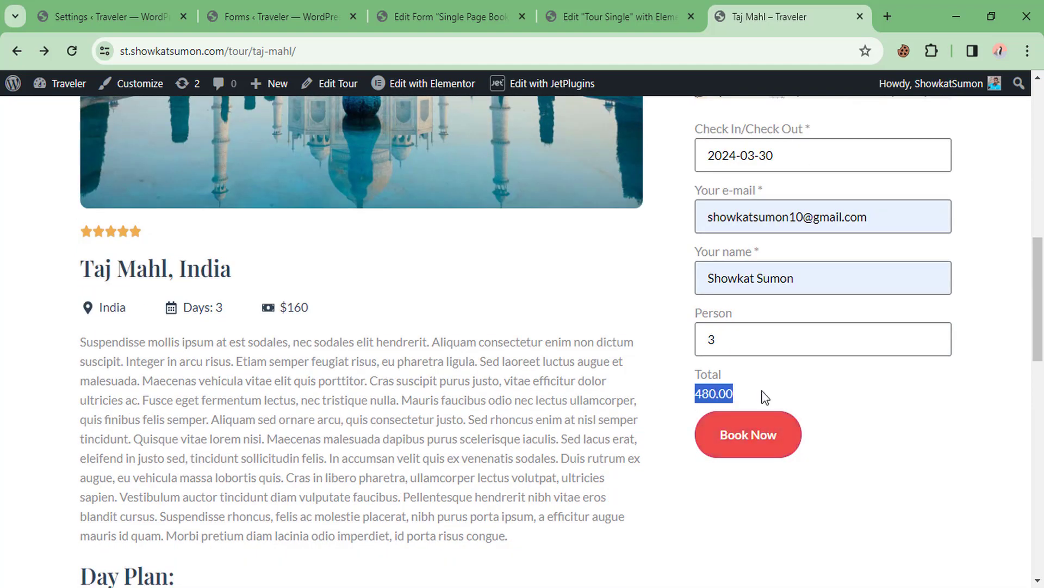
click(754, 441)
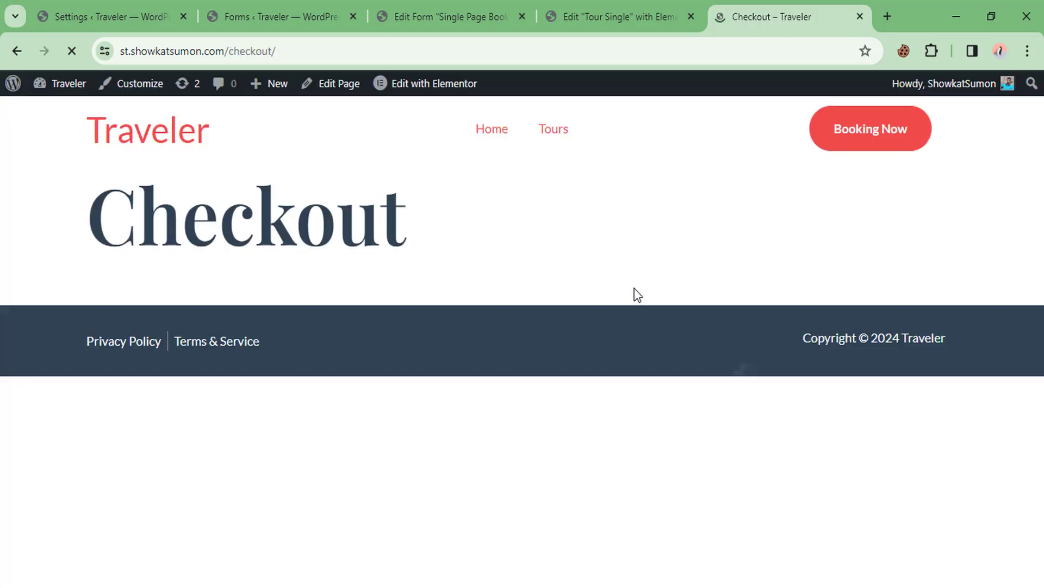
Check the checkout shows the 480.00 booking and the 'no payment methods available' error
scroll(738, 298, down, 1)
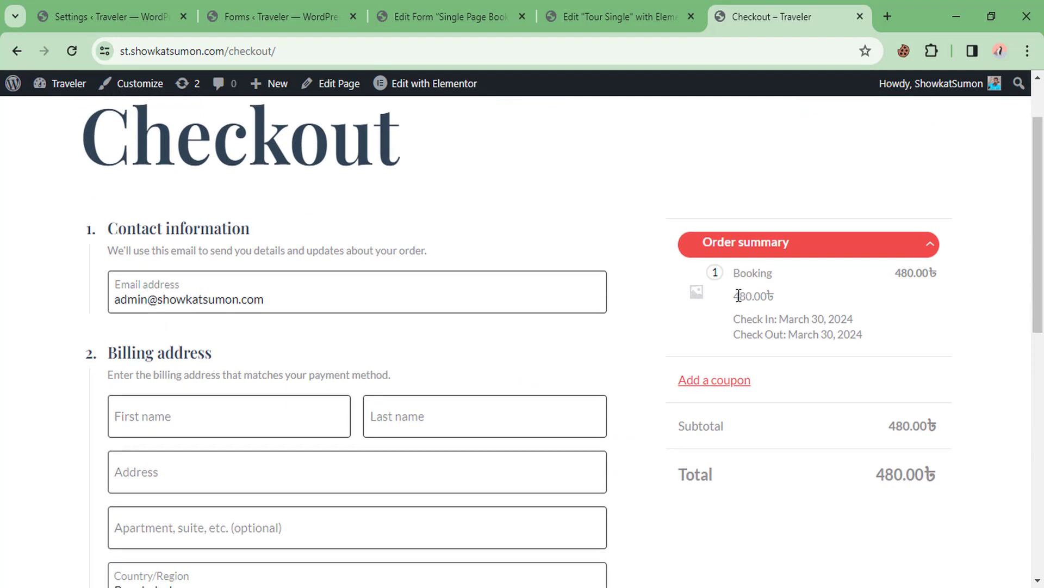
drag(738, 296, 823, 311)
click(811, 301)
scroll(810, 300, down, 1)
scroll(811, 299, down, 5)
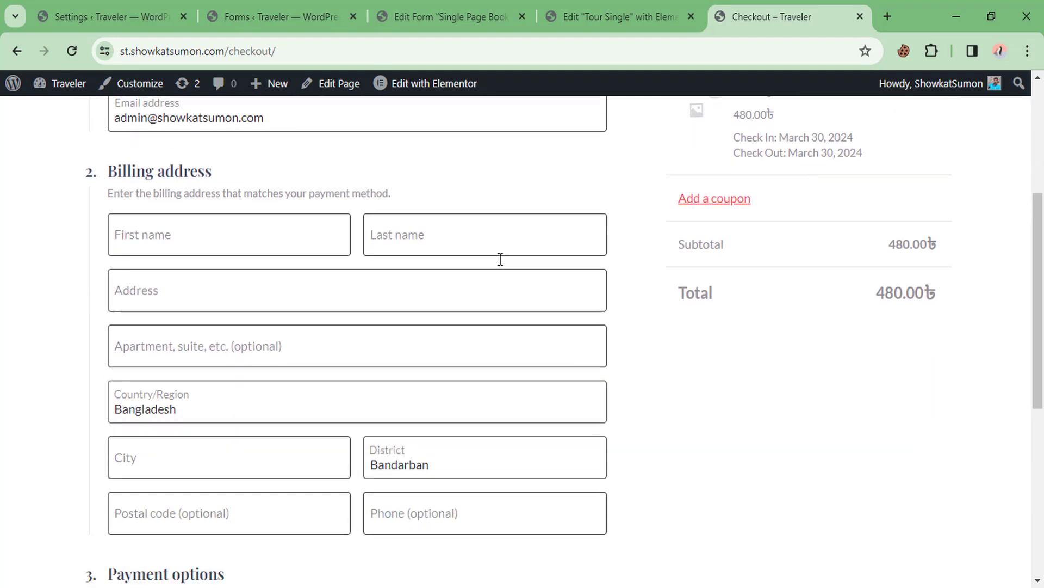
drag(121, 270, 210, 329)
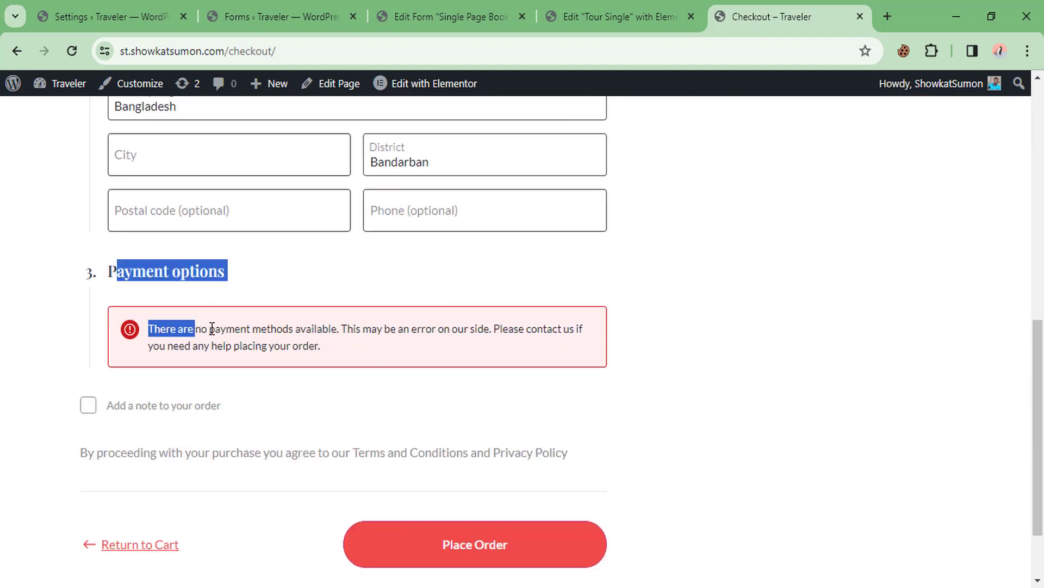
click(240, 329)
drag(419, 328, 321, 346)
click(253, 326)
scroll(325, 325, up, 1)
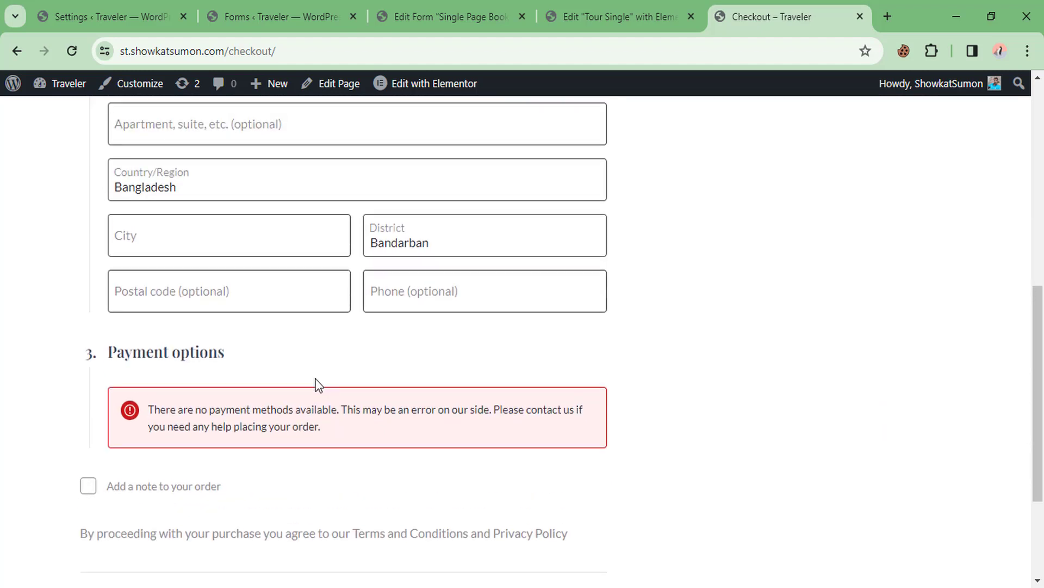
Return to the JetBooking settings tab in WordPress admin
click(109, 17)
scroll(108, 198, up, 2)
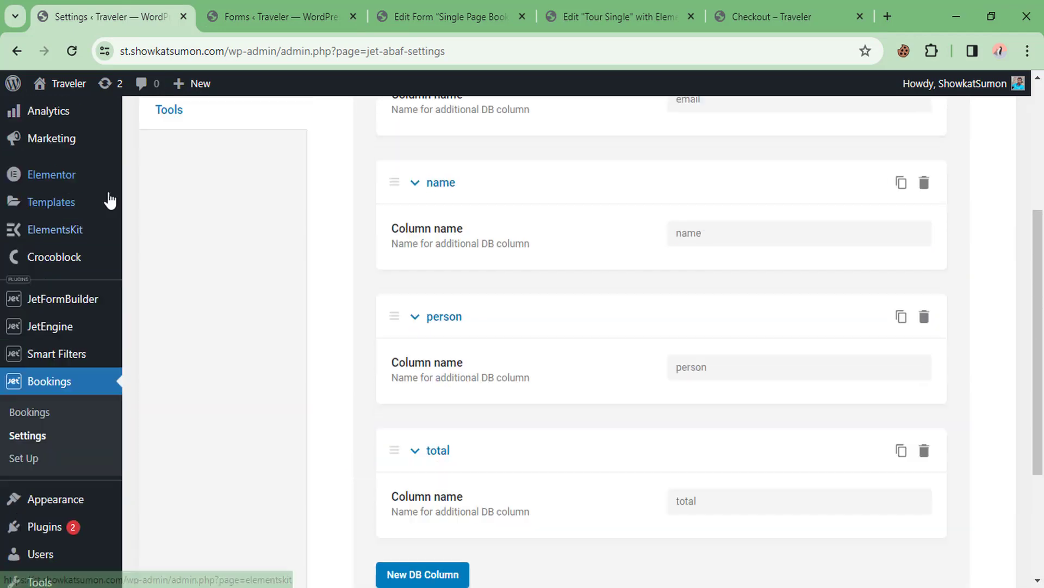
mouse_move(68, 251)
scroll(68, 250, up, 3)
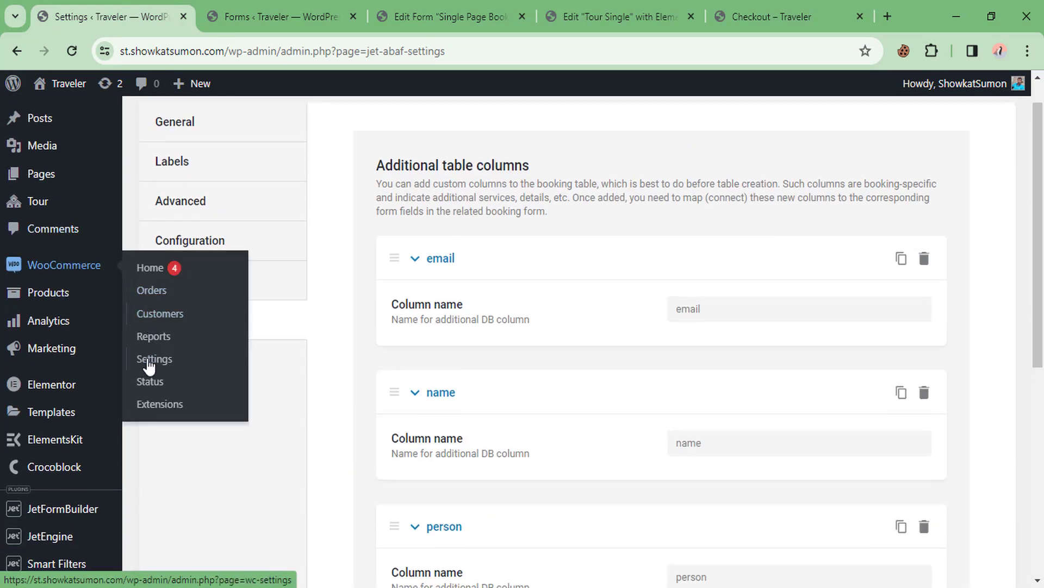
Enable Cash on delivery in WooCommerce Payments settings and save the changes
click(154, 363)
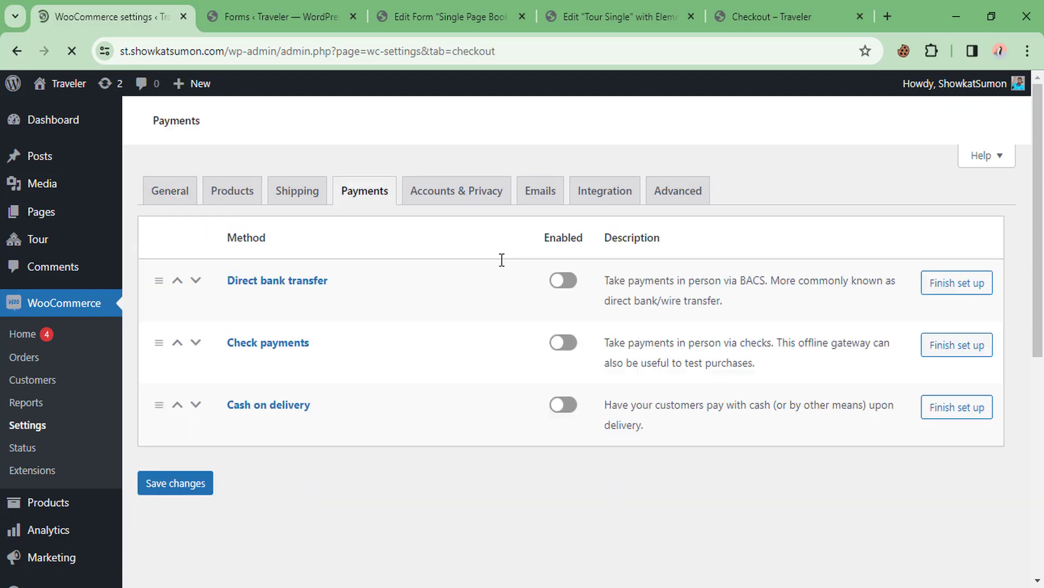
scroll(183, 339, down, 1)
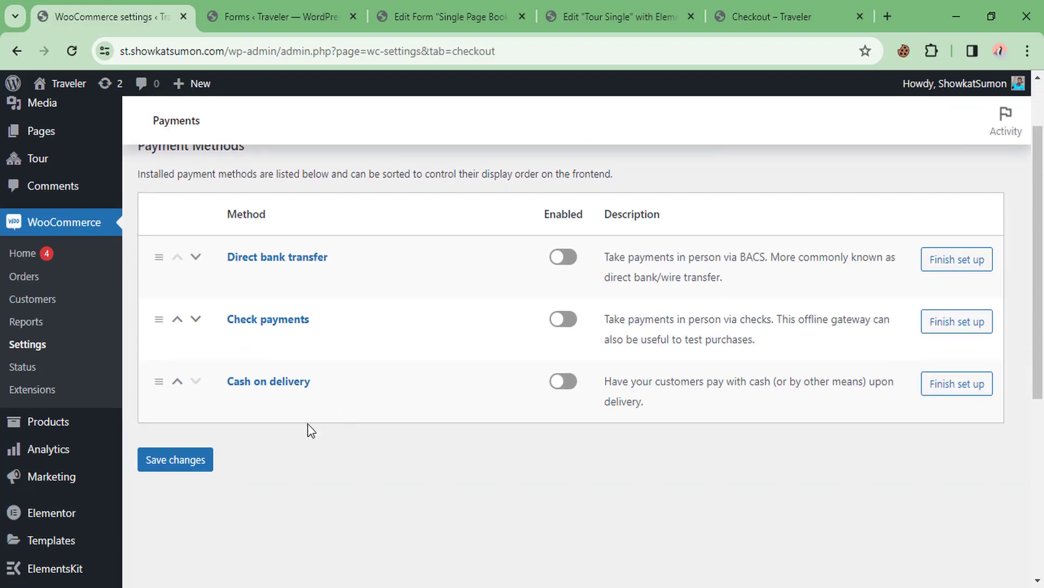
click(555, 390)
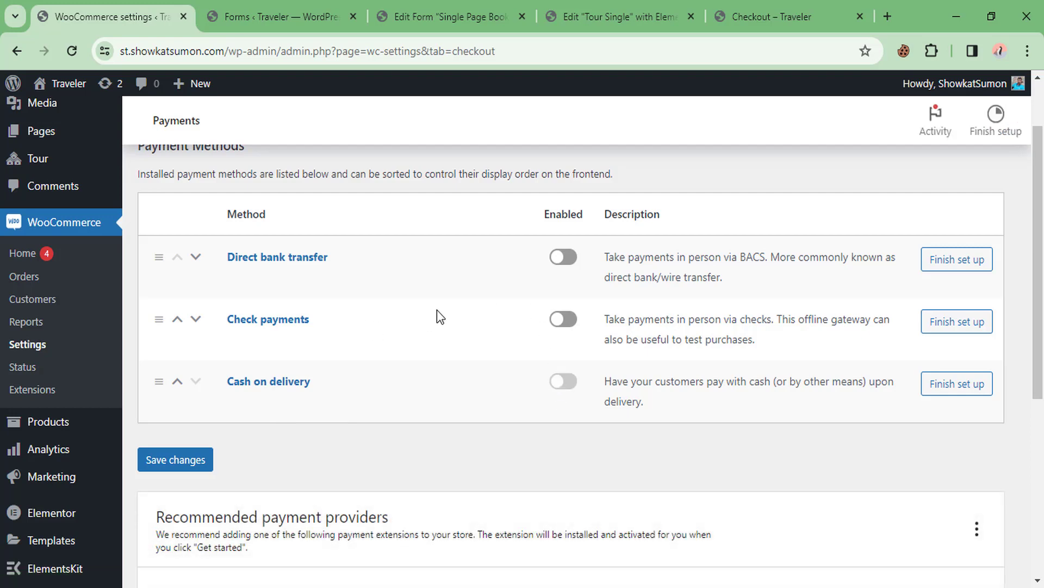
scroll(436, 309, down, 1)
click(191, 410)
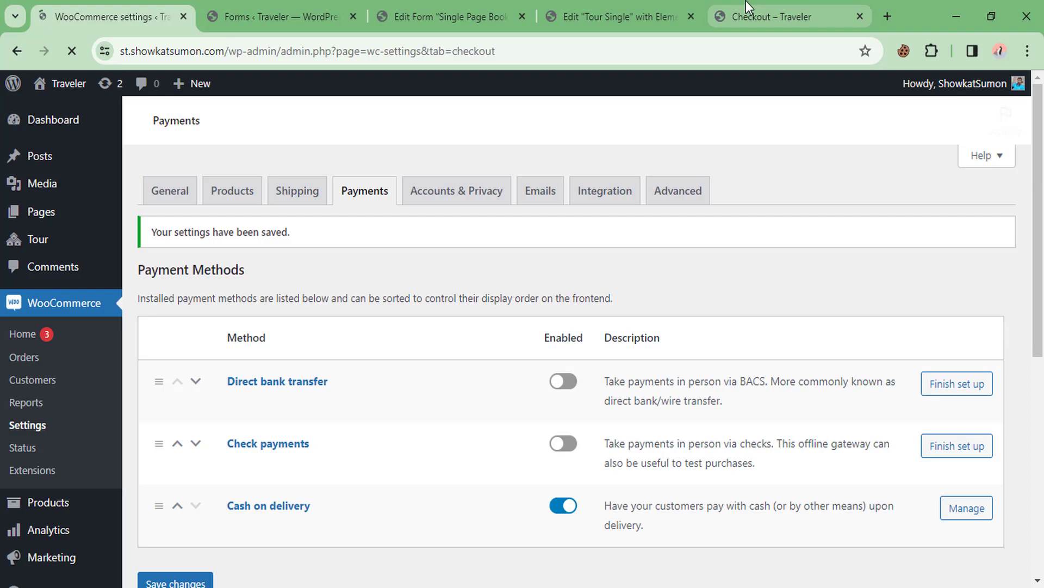
click(745, 1)
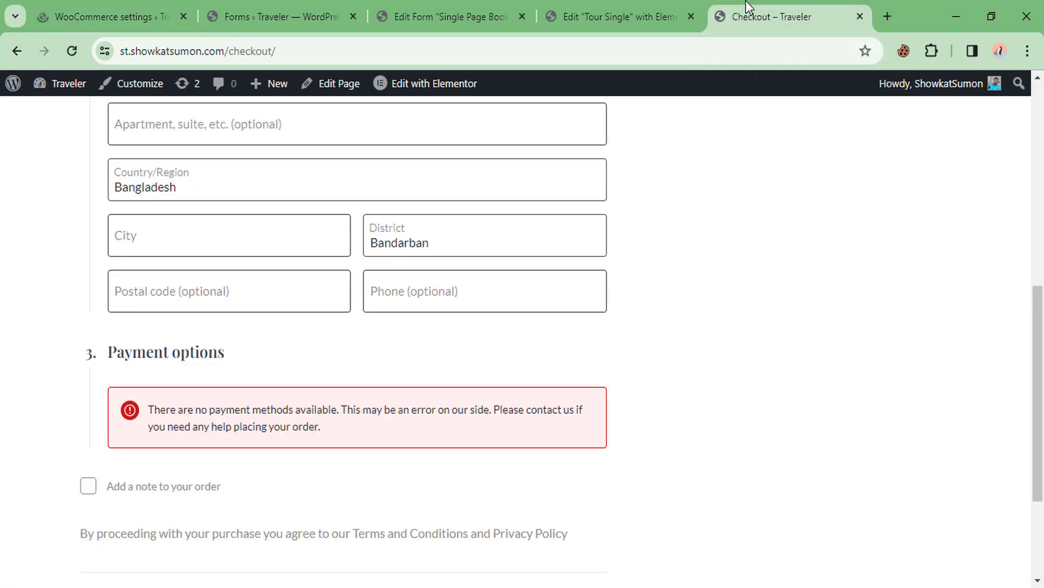
Reload the checkout page so the new payment method appears
right_click(734, 143)
click(762, 206)
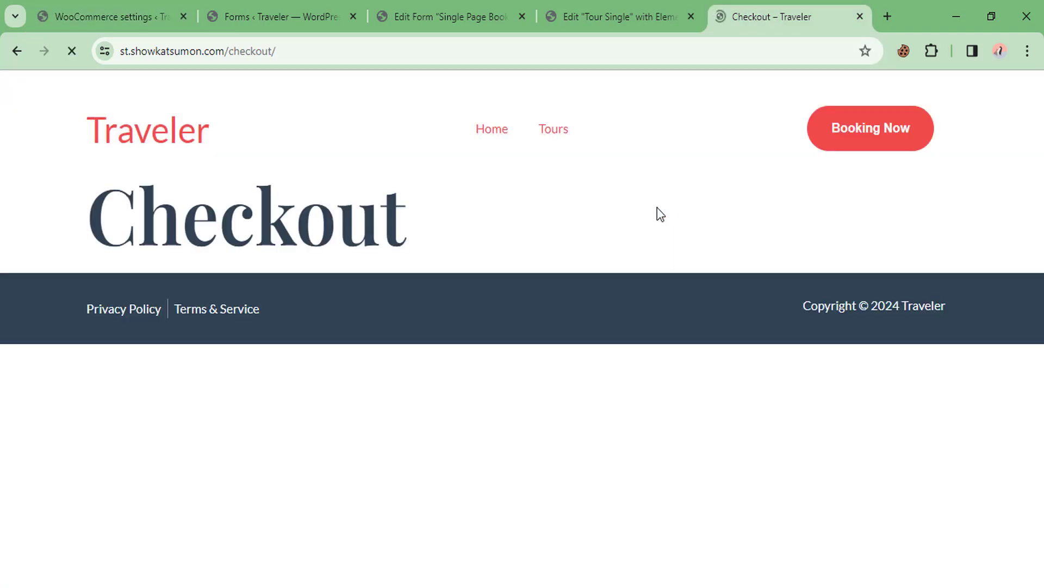
scroll(534, 235, down, 6)
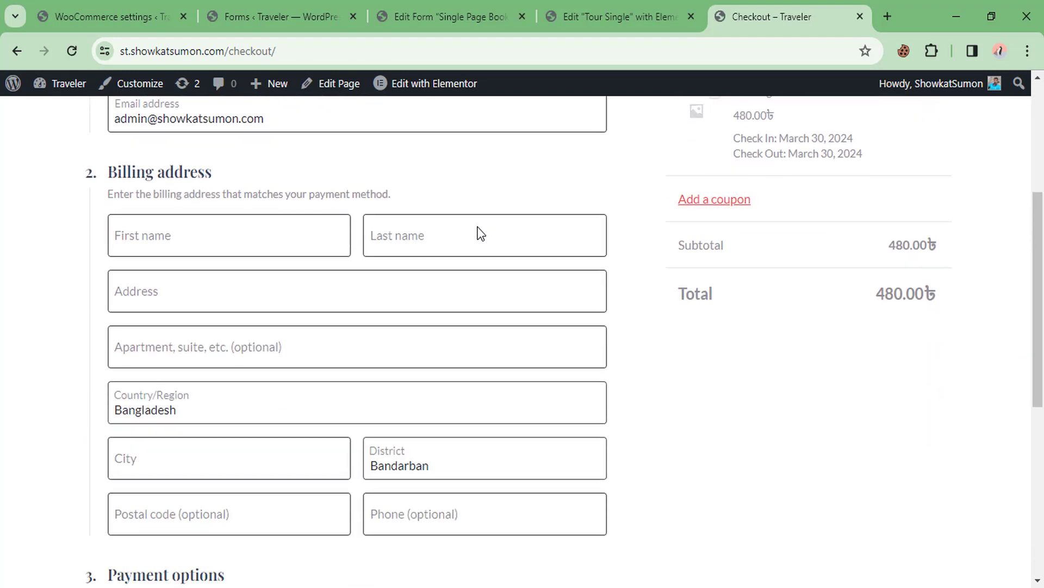
Fill in the billing first name, last name, address, city and district
click(197, 184)
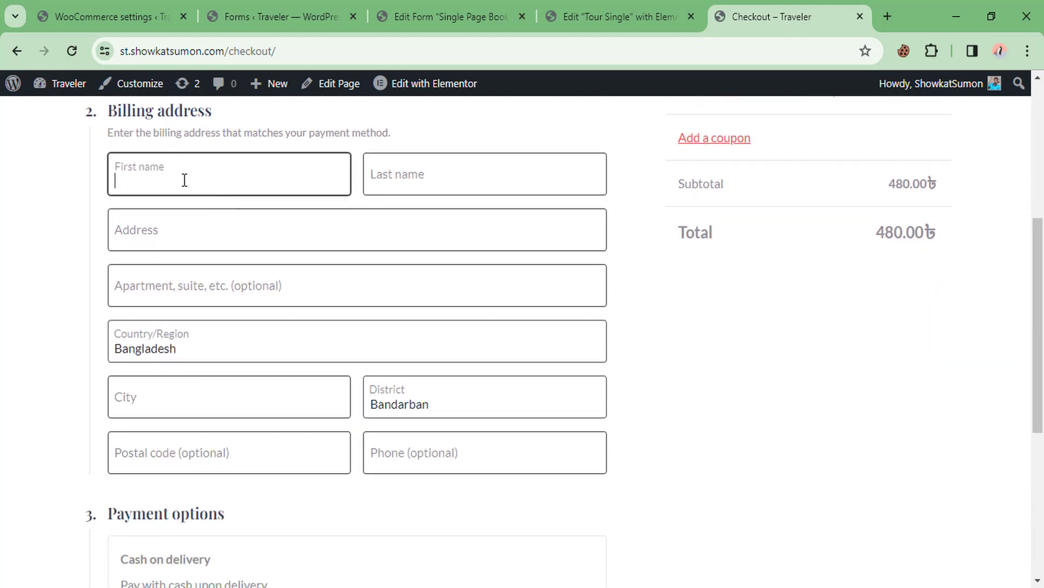
key(BackSpace)
key(BackSpace)
key(BackSpace)
click(401, 174)
click(172, 228)
text(Rangpur)
click(152, 321)
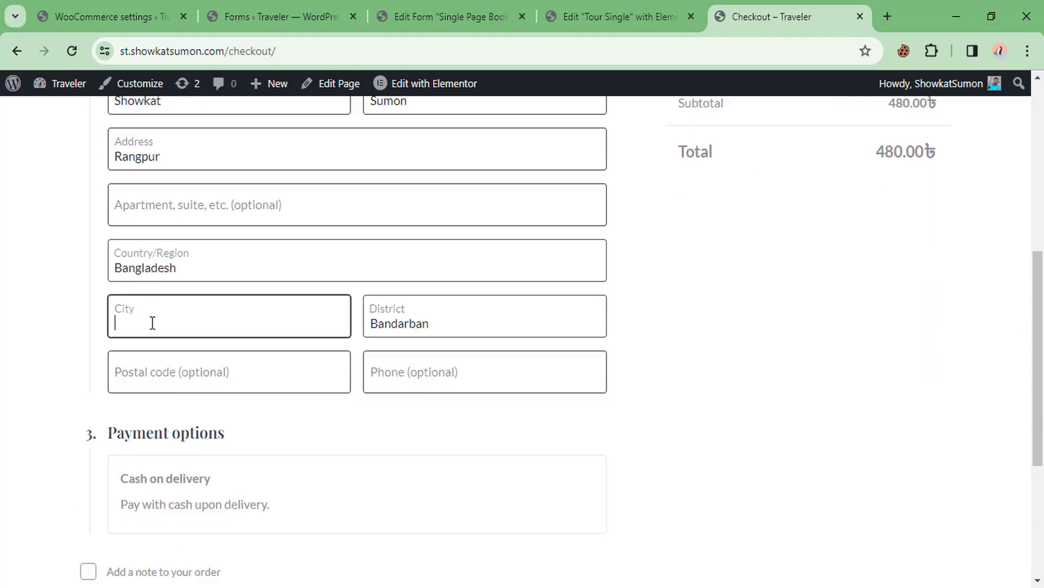
click(412, 319)
text(Rangpur)
key(Return)
click(174, 373)
Place the 480.00 order by cash on delivery and dismiss the browser's save-address prompt
scroll(175, 374, down, 5)
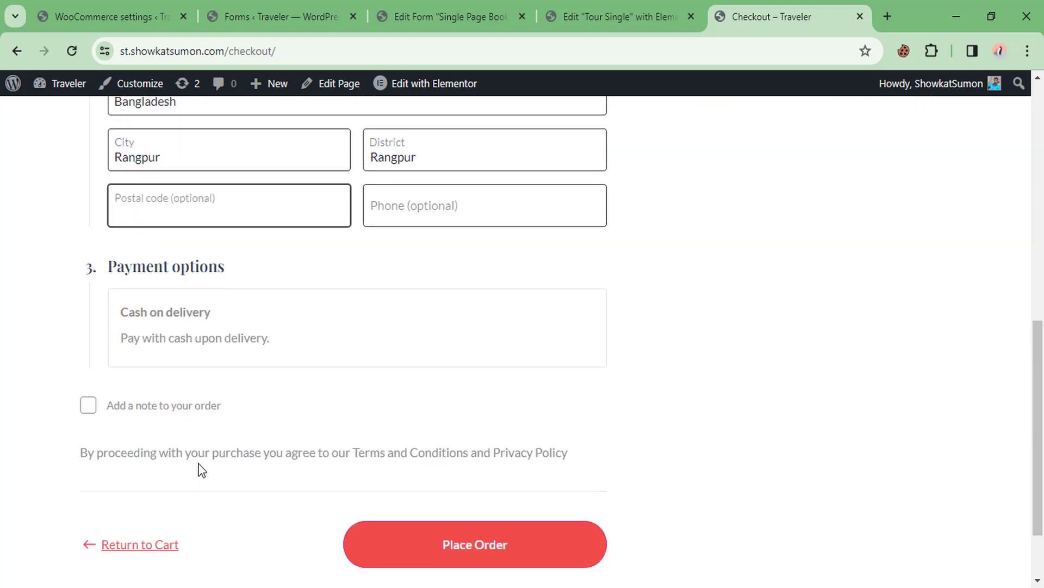
scroll(496, 392, up, 9)
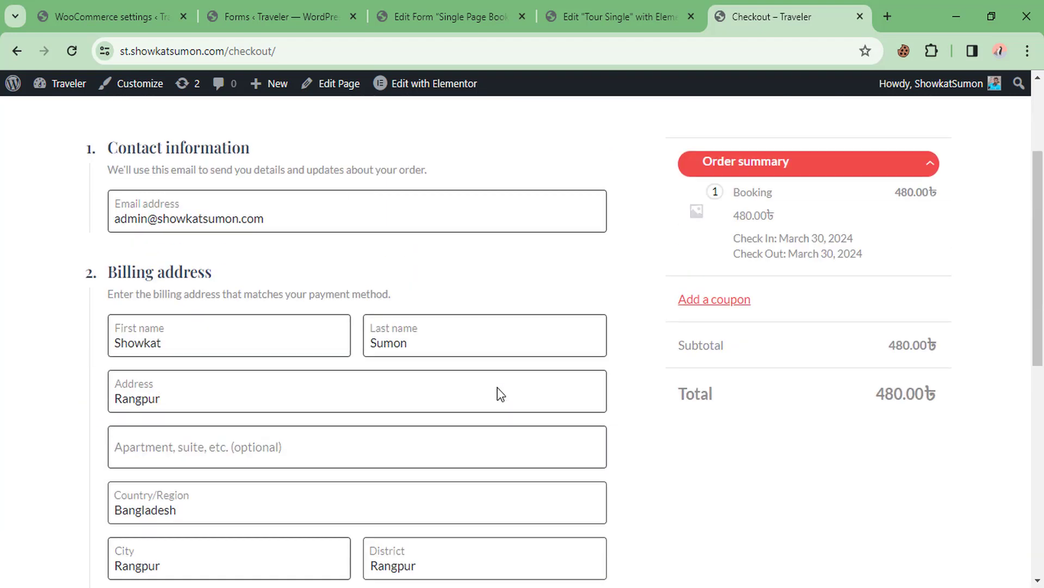
scroll(366, 250, down, 5)
scroll(348, 385, down, 4)
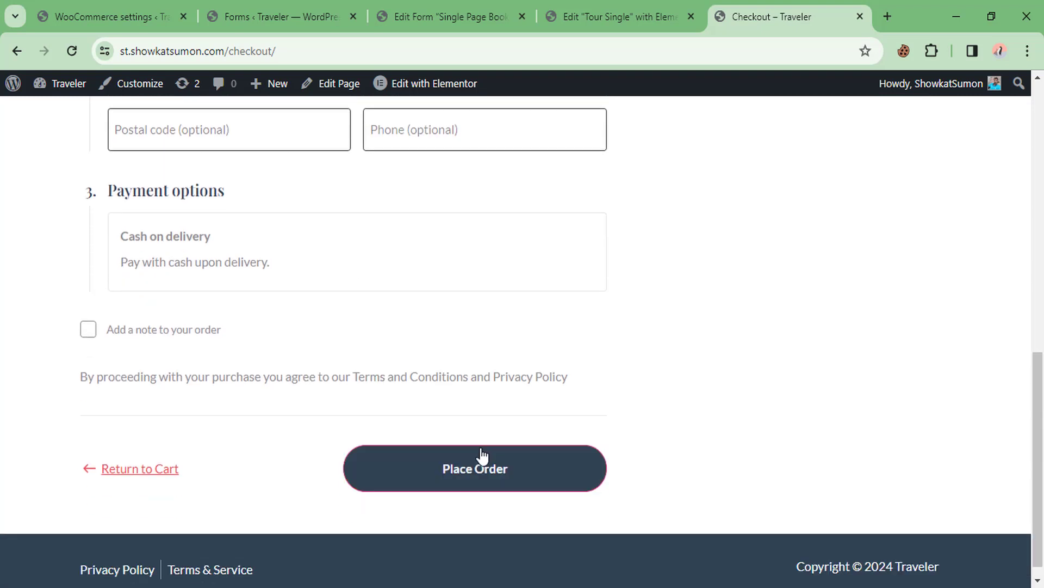
click(457, 477)
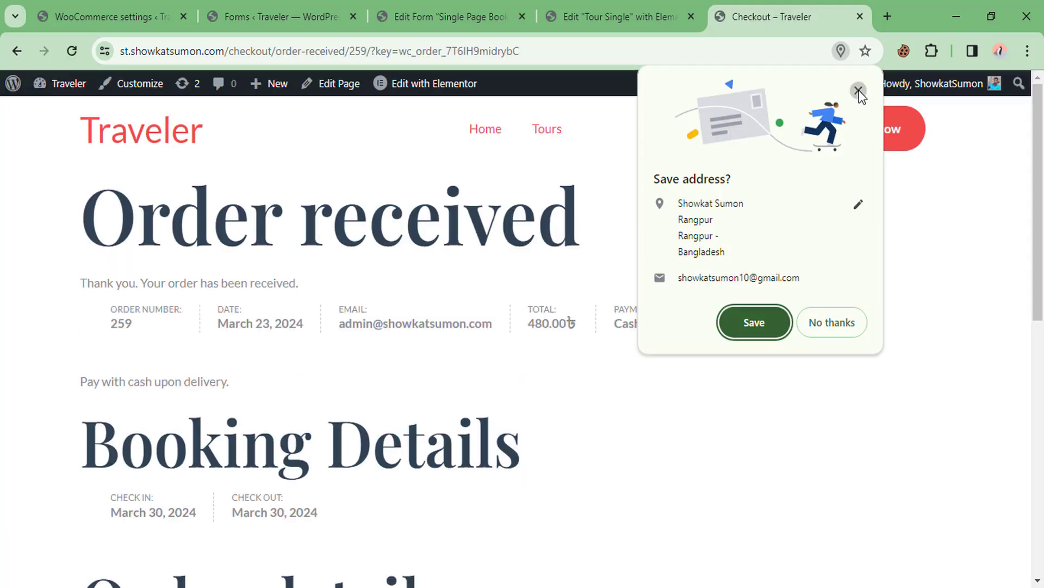
click(858, 90)
Open booking 3 from the JetBooking bookings list for editing
click(104, 17)
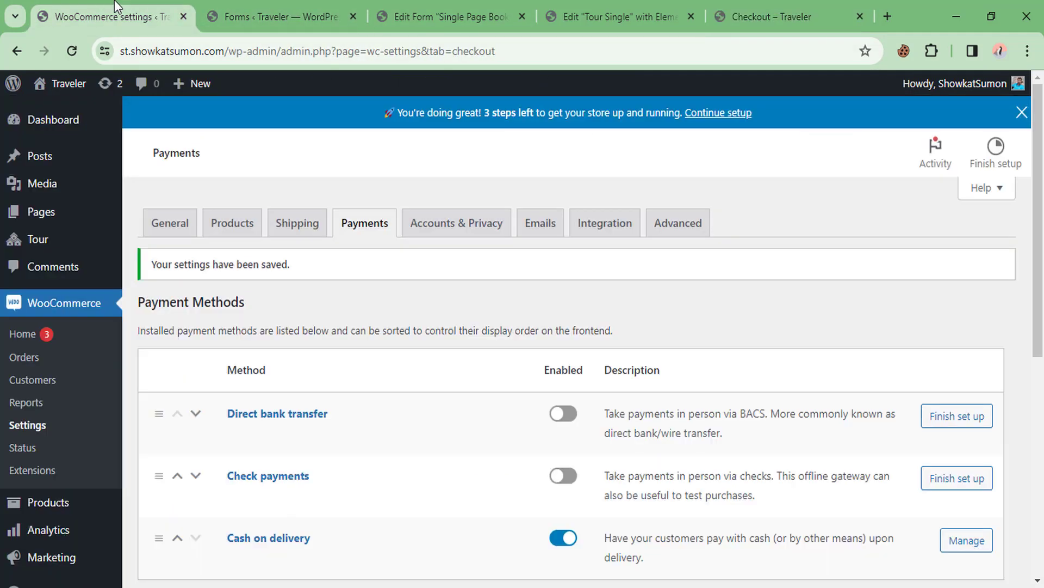
scroll(90, 405, down, 5)
scroll(90, 405, down, 1)
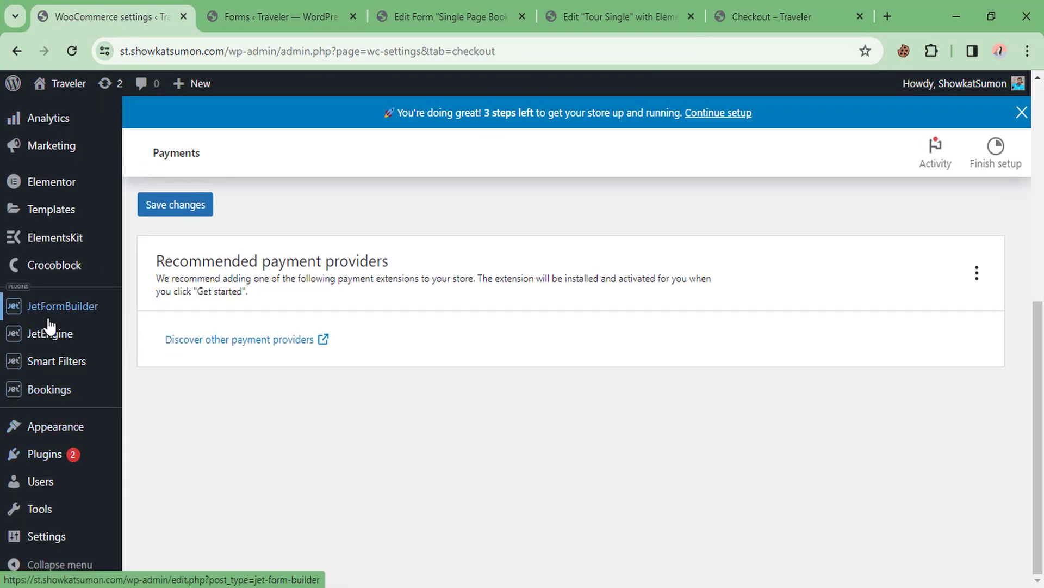
click(140, 391)
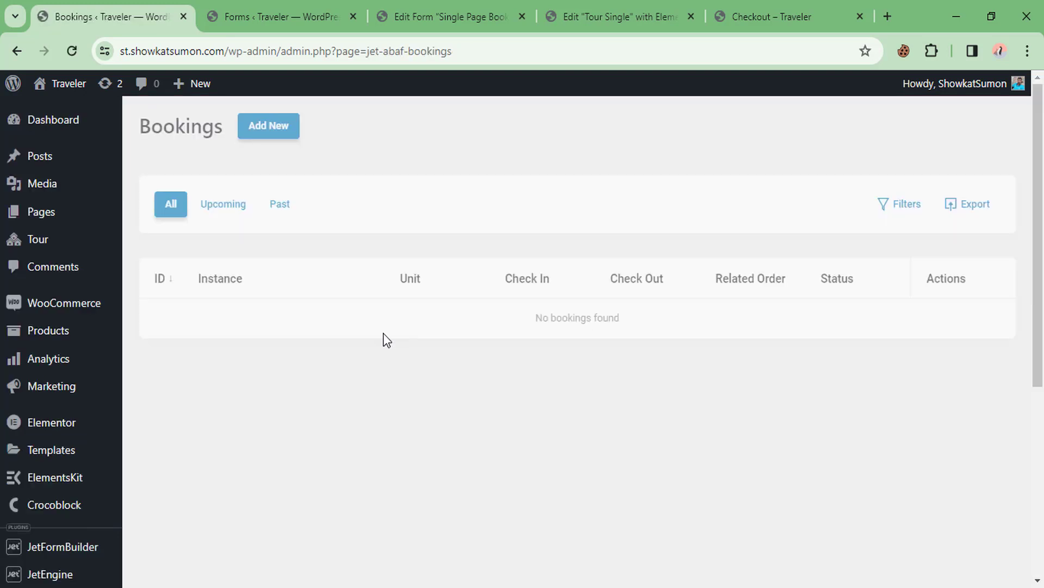
scroll(326, 321, down, 2)
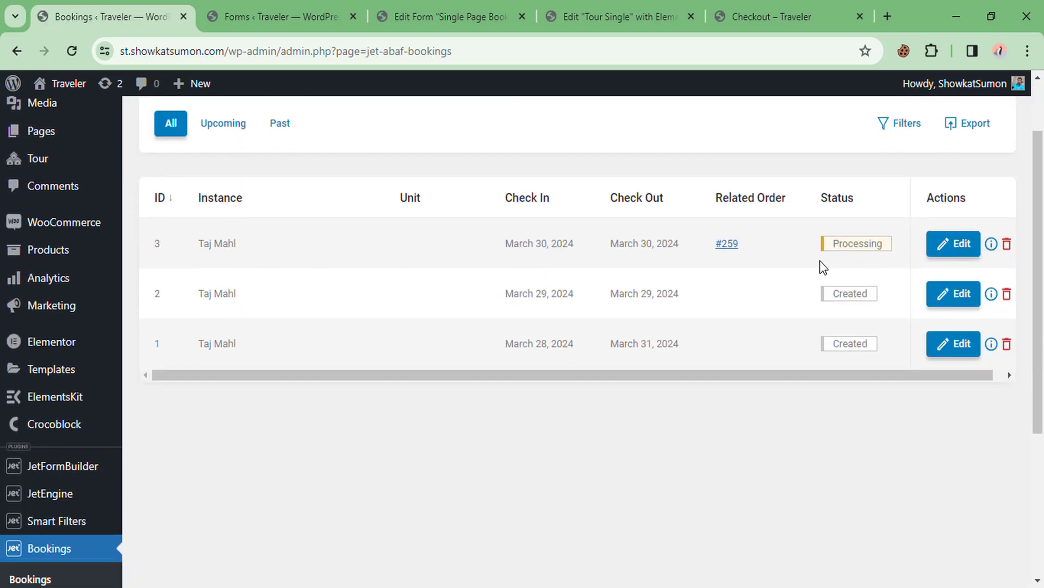
scroll(858, 346, up, 2)
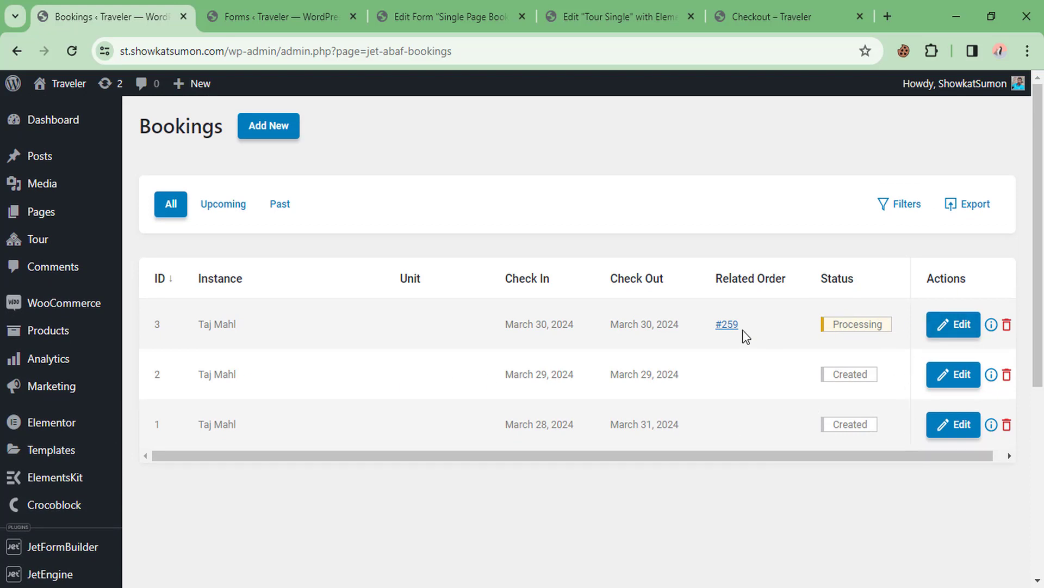
click(955, 326)
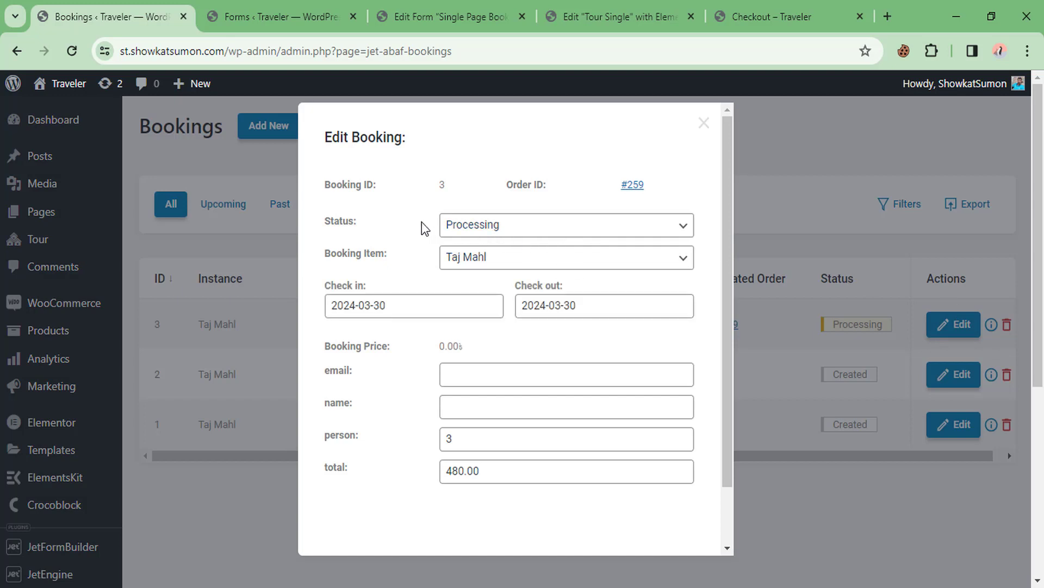
Inspect booking 3: person 3 and total 480.00 saved, email and name empty
scroll(429, 194, down, 3)
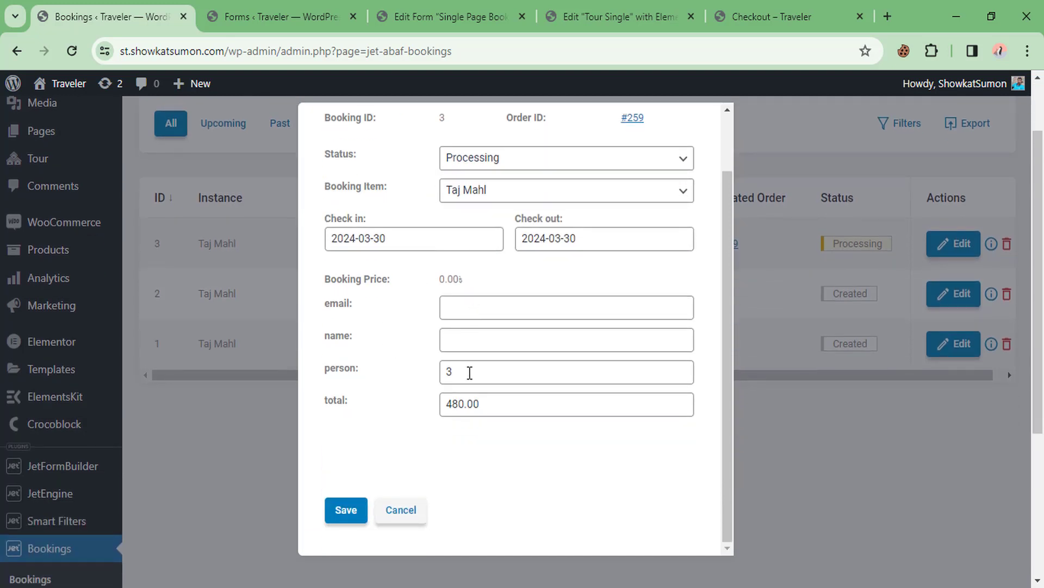
drag(462, 380, 414, 390)
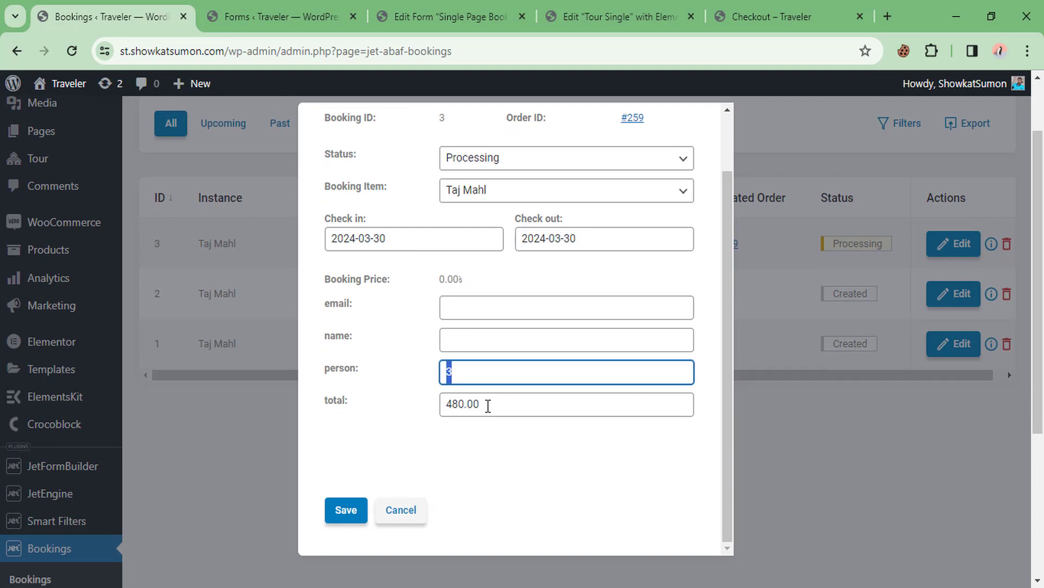
drag(488, 406, 410, 409)
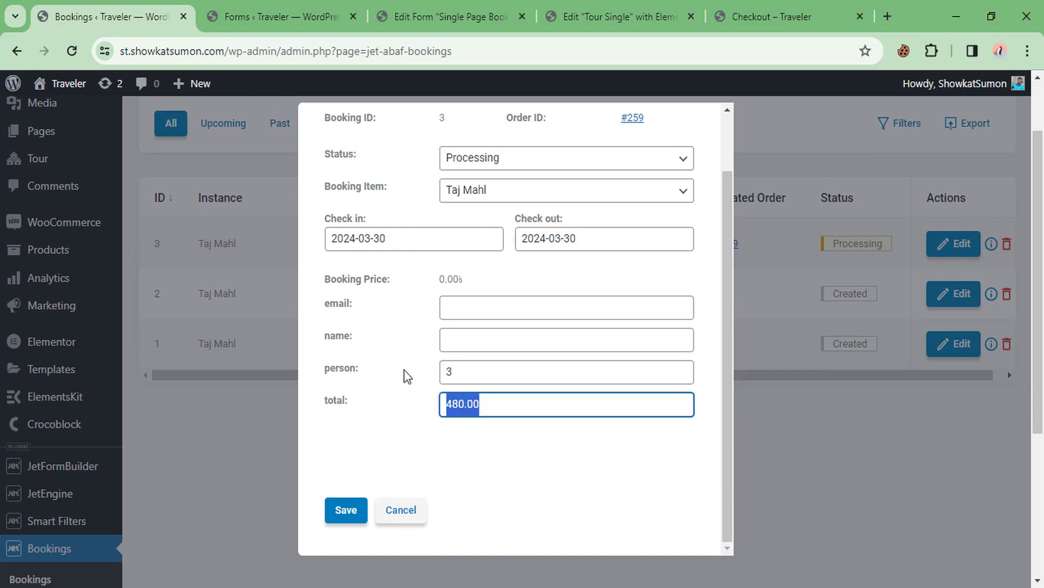
key(Escape)
click(944, 243)
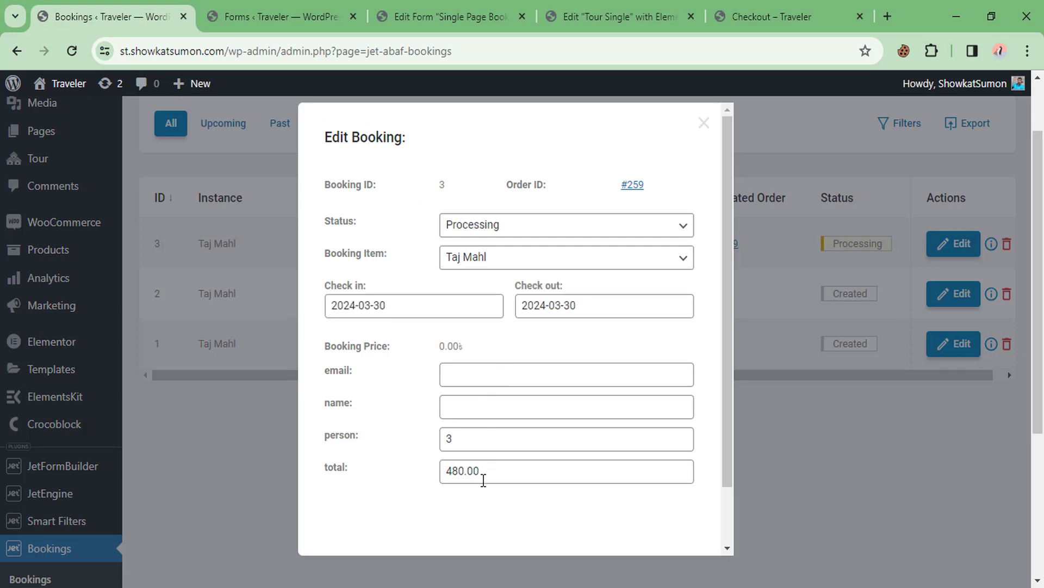
drag(492, 471, 447, 470)
click(452, 439)
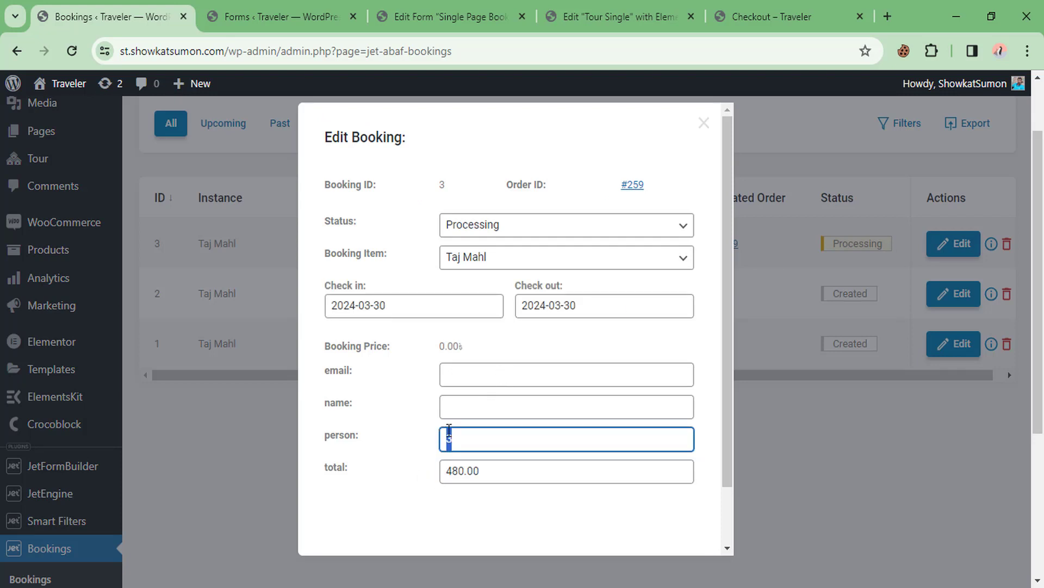
click(465, 373)
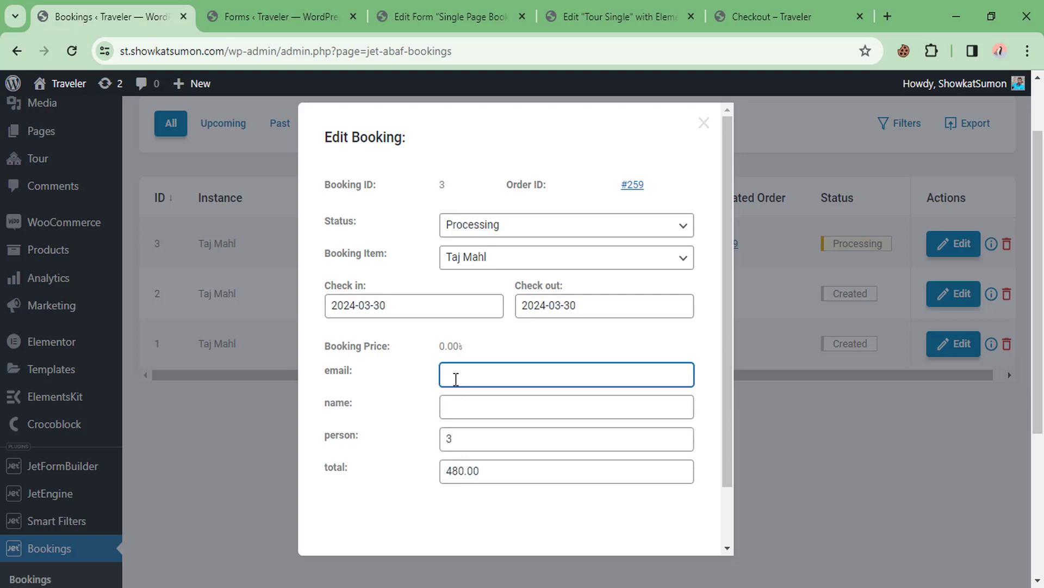
click(461, 7)
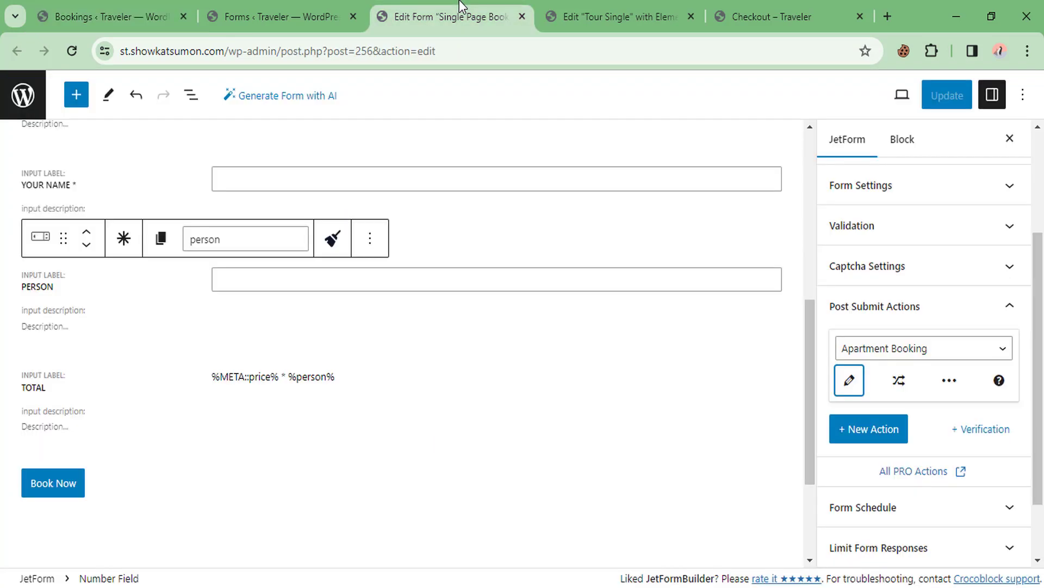
Look up the form field names your_email and your_name
scroll(261, 293, up, 5)
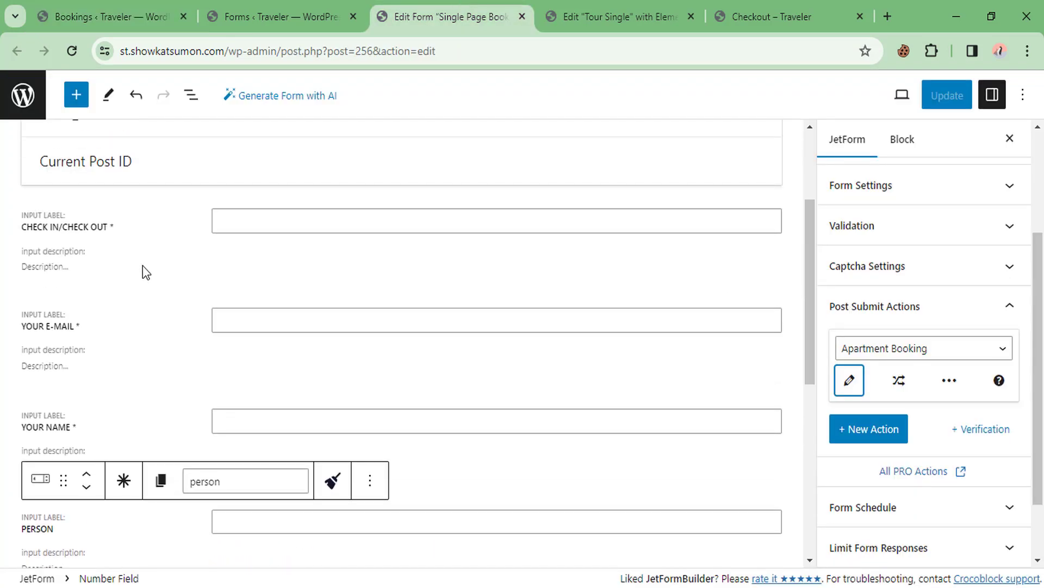
click(159, 283)
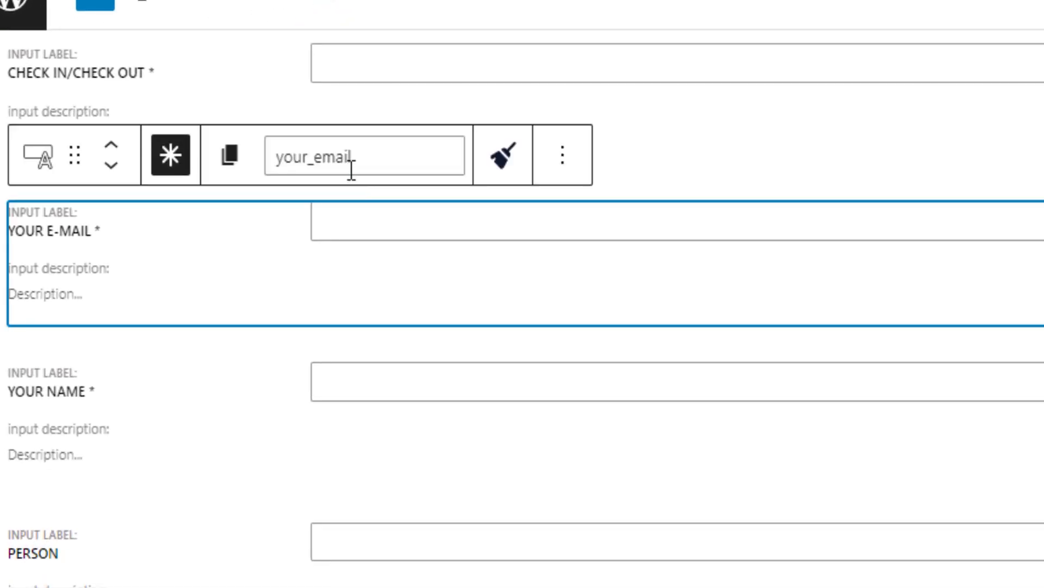
drag(274, 207, 238, 205)
drag(303, 154, 256, 155)
click(185, 393)
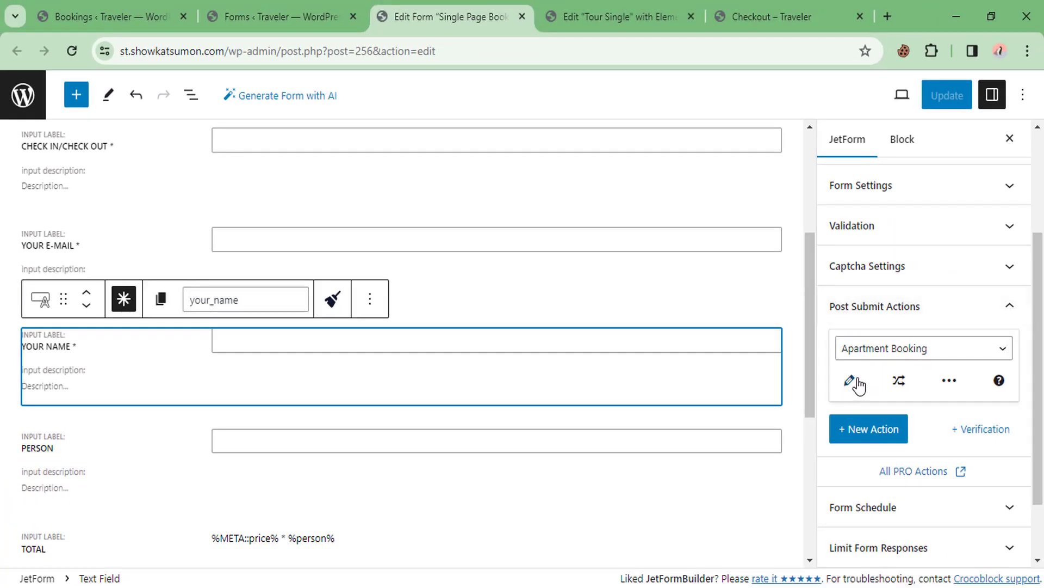
Map email to your_email and name to your_name in the action, then update the form
click(849, 380)
scroll(650, 334, down, 2)
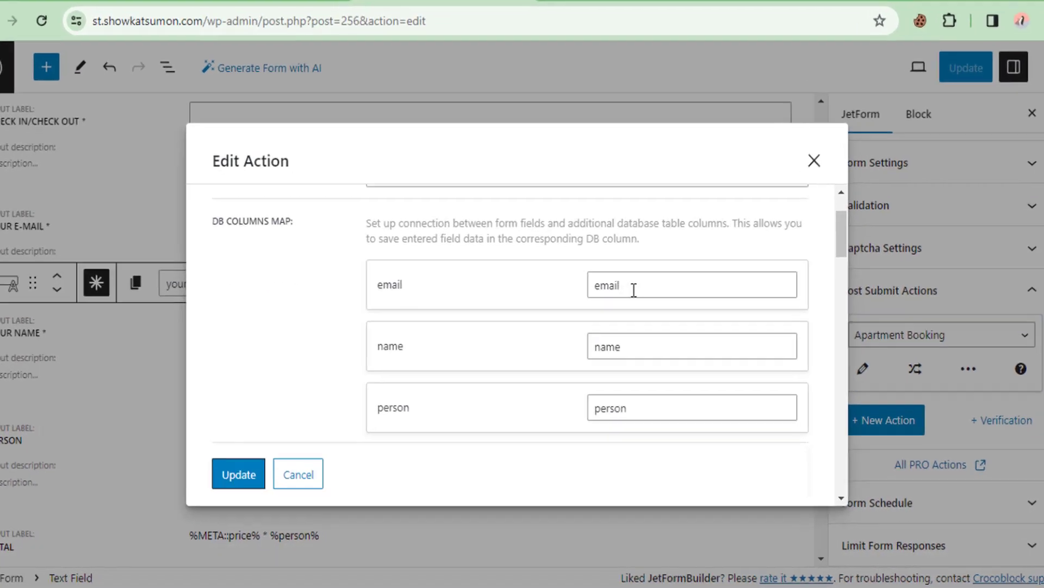
double_click(630, 297)
text(your_email)
double_click(653, 297)
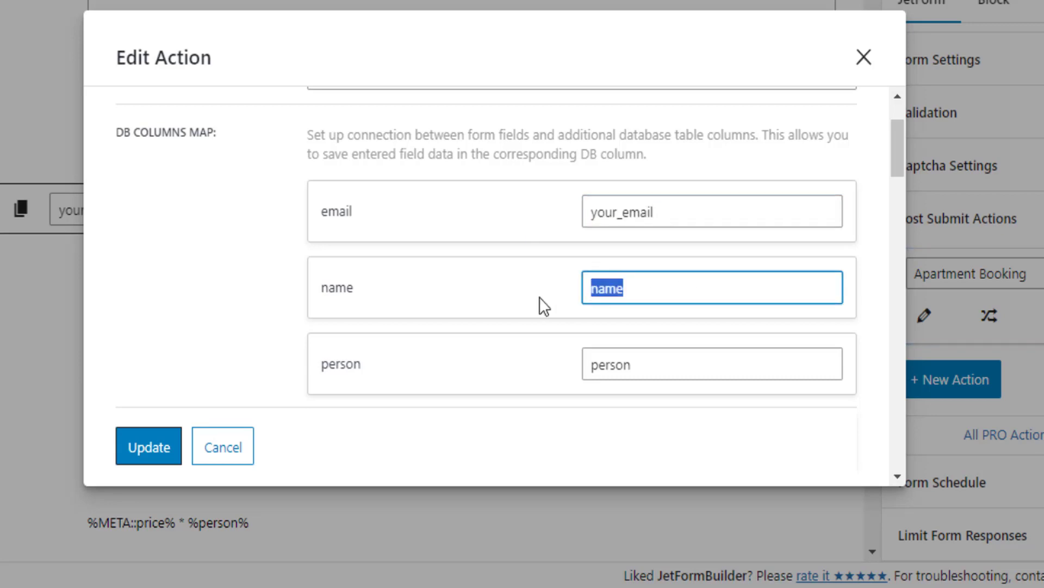
text(your_name)
click(163, 452)
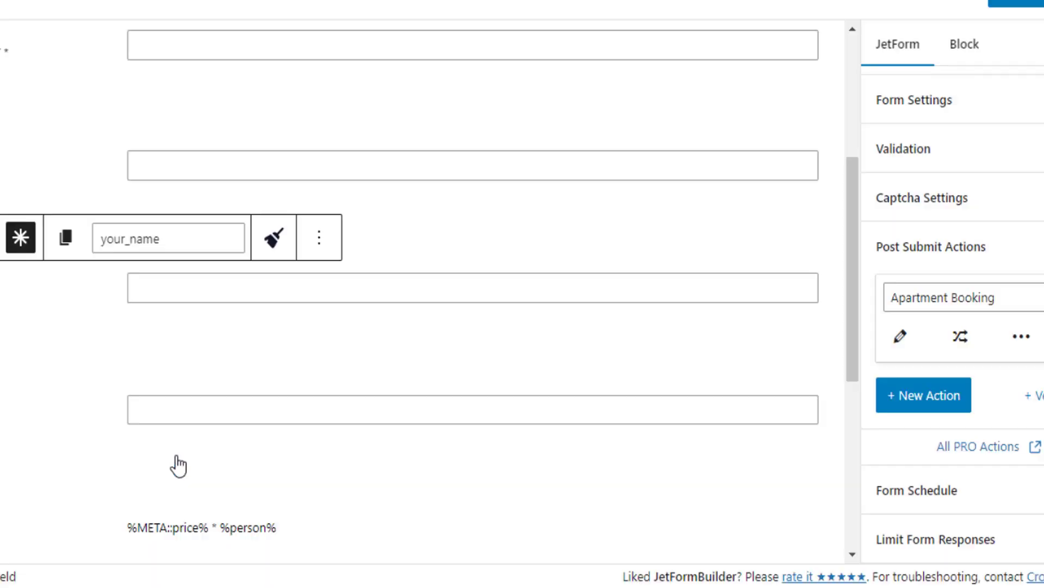
click(940, 96)
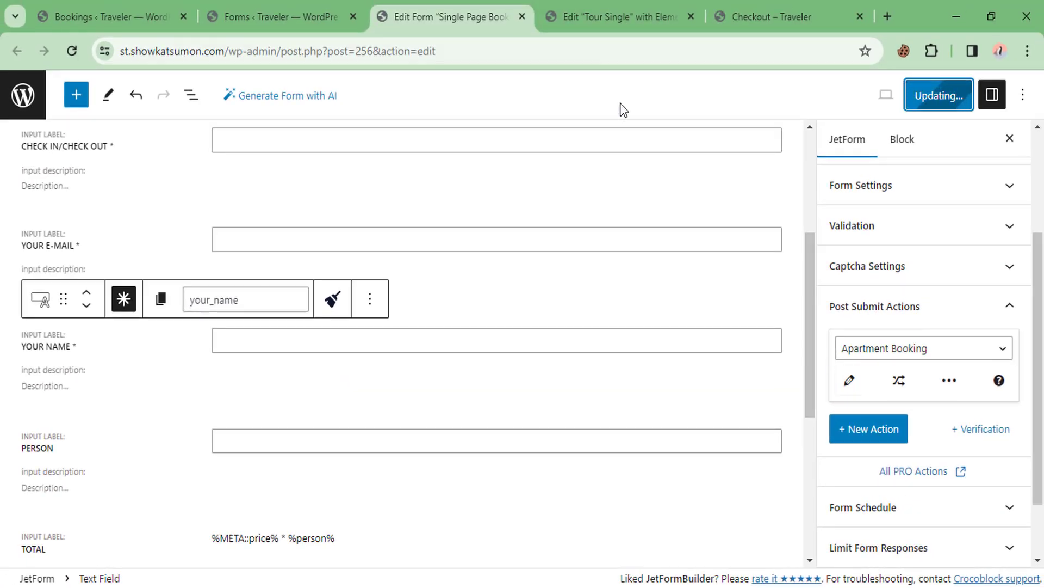
click(740, 16)
Reload the Order received page and go to the Traveler homepage
right_click(330, 180)
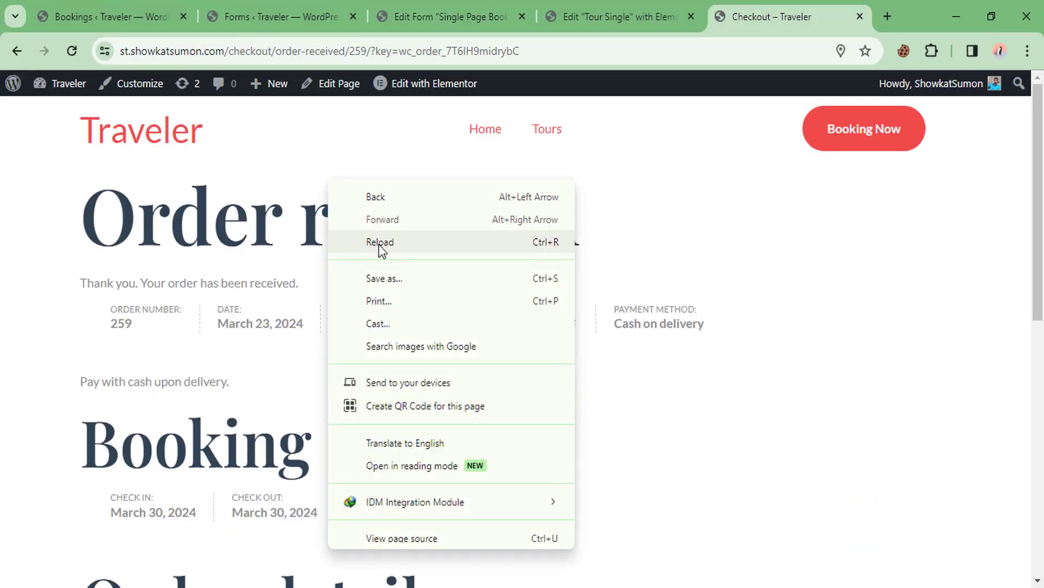
click(379, 244)
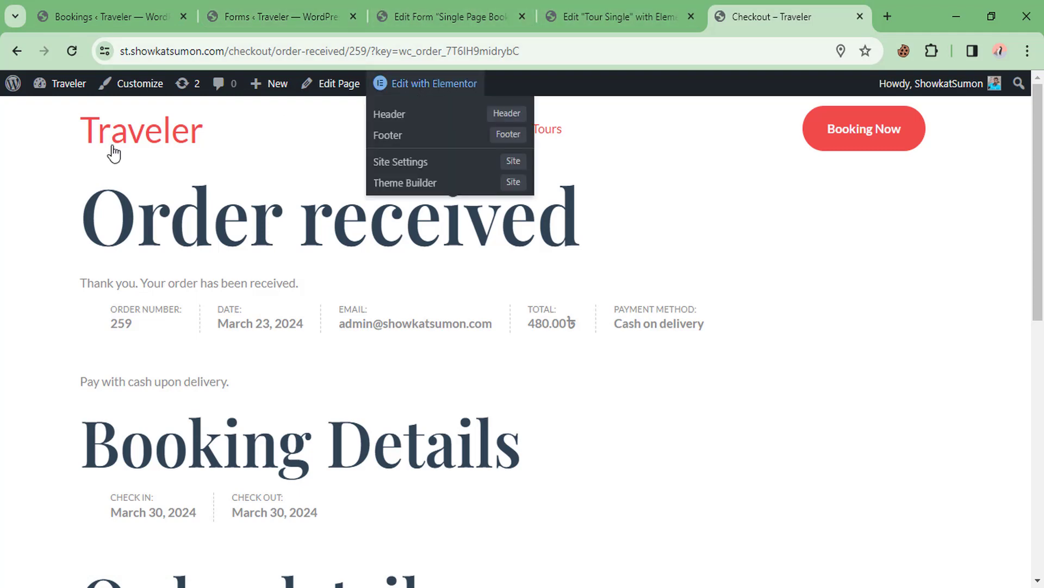
click(170, 133)
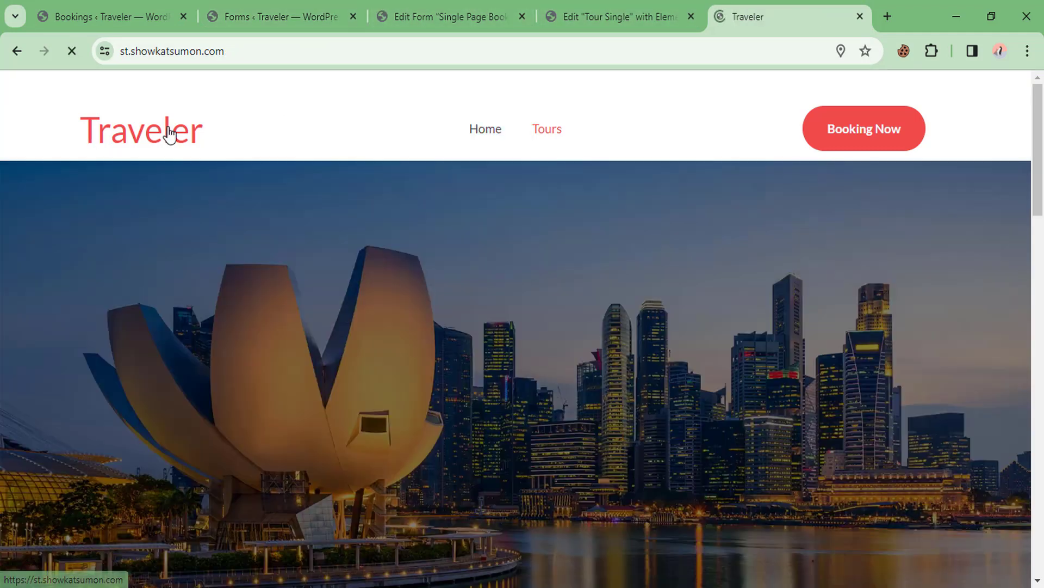
scroll(341, 210, down, 1)
scroll(341, 216, down, 4)
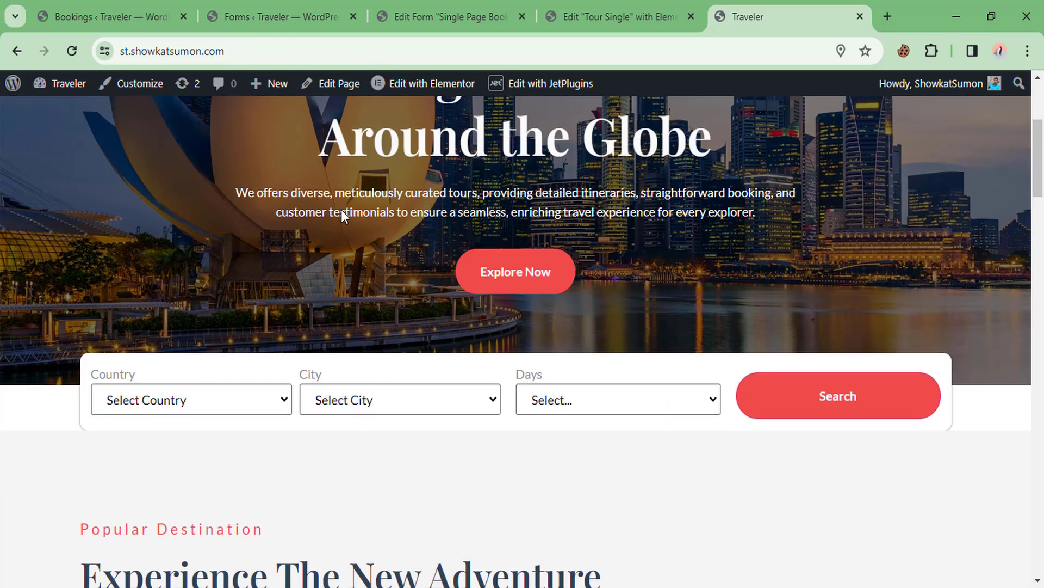
Choose France as the Country in the homepage tour search form
click(157, 12)
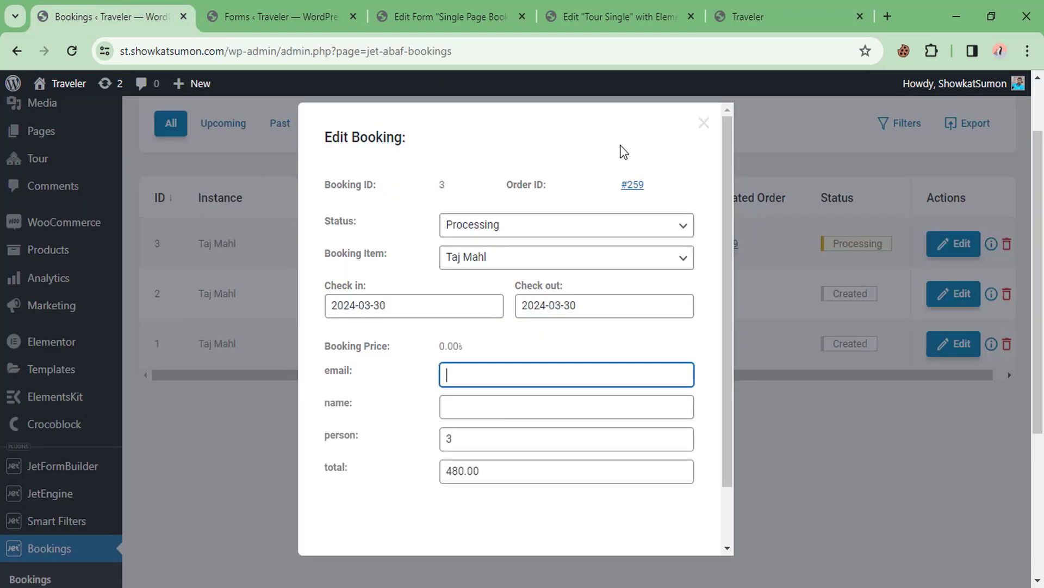
click(754, 16)
scroll(326, 332, down, 10)
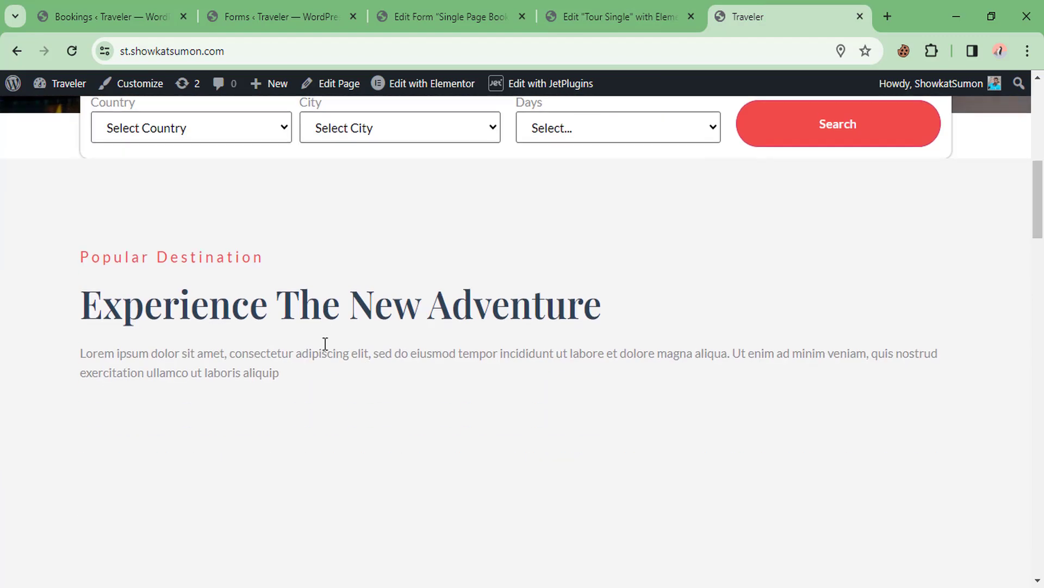
scroll(346, 326, down, 1)
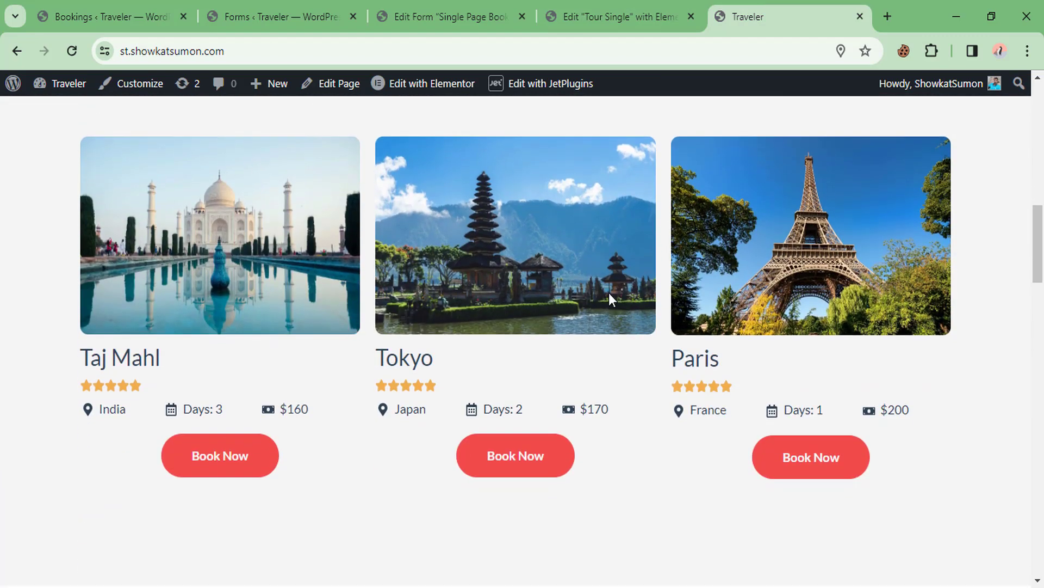
scroll(457, 361, up, 10)
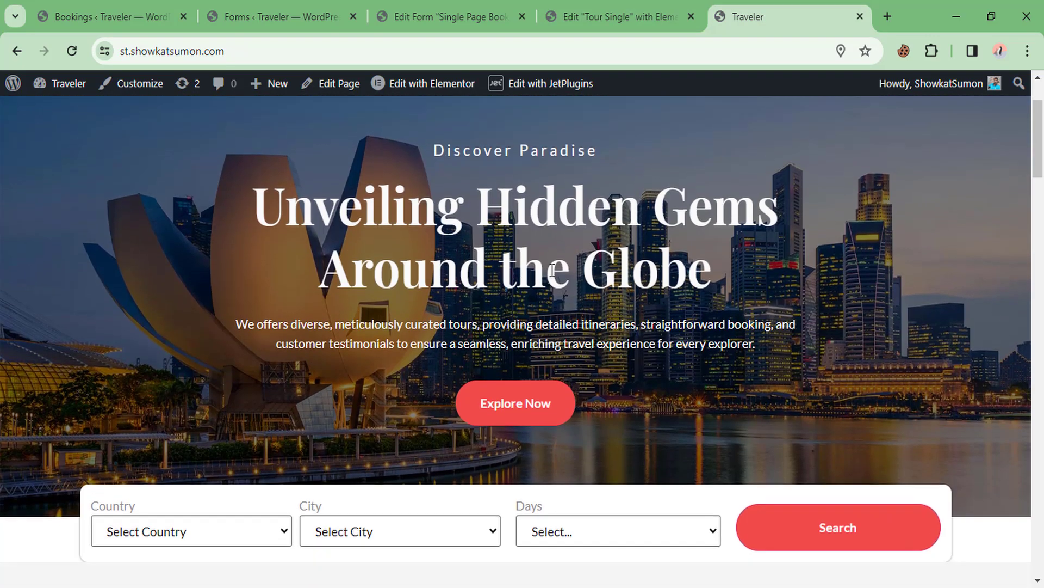
scroll(369, 366, down, 4)
click(163, 400)
click(130, 456)
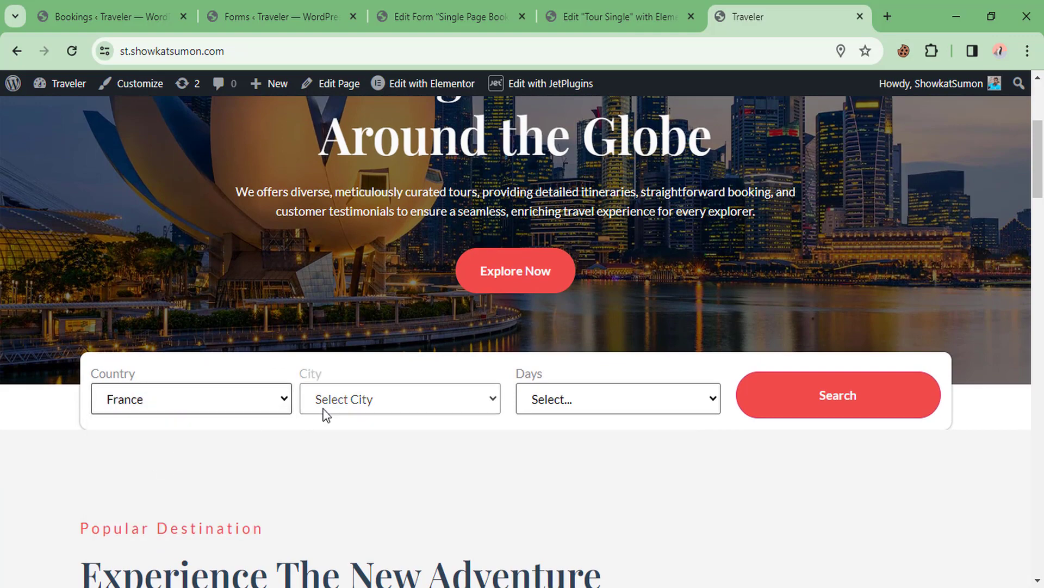
Search tours in France and open the Romantic dinner on Paris tour page
click(812, 412)
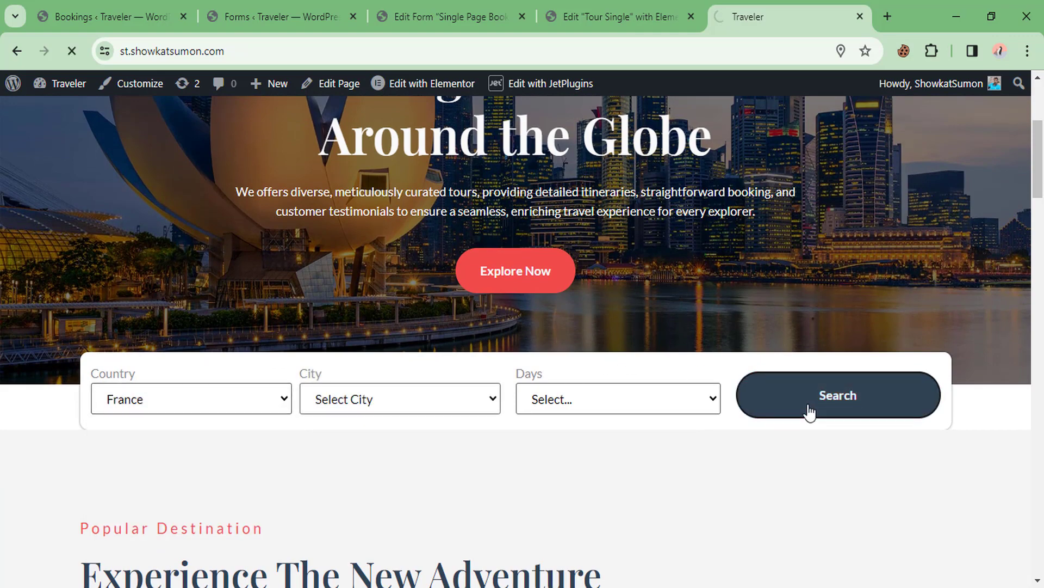
scroll(667, 366, down, 9)
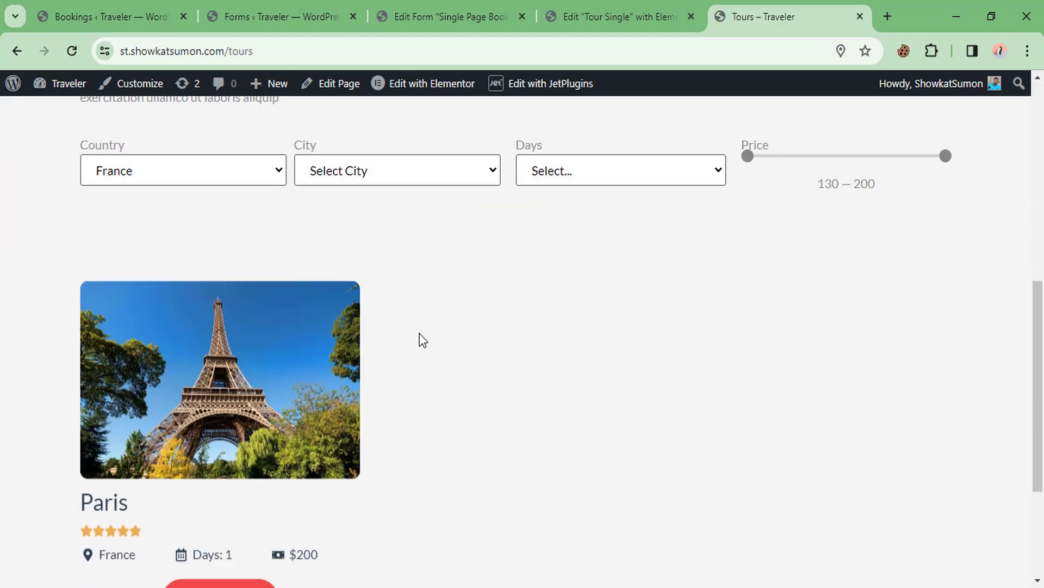
scroll(220, 289, down, 4)
click(217, 395)
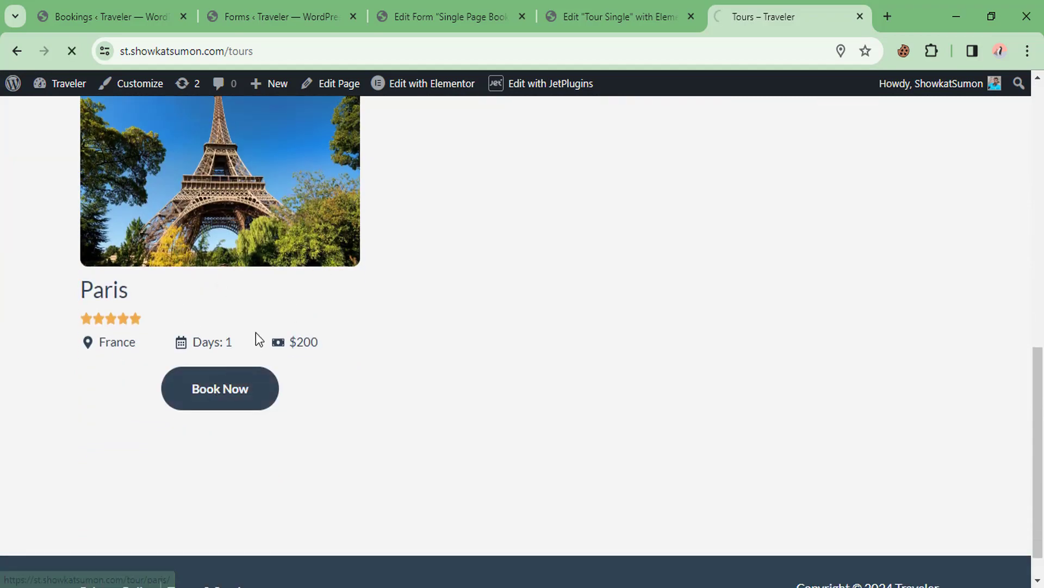
scroll(626, 280, down, 3)
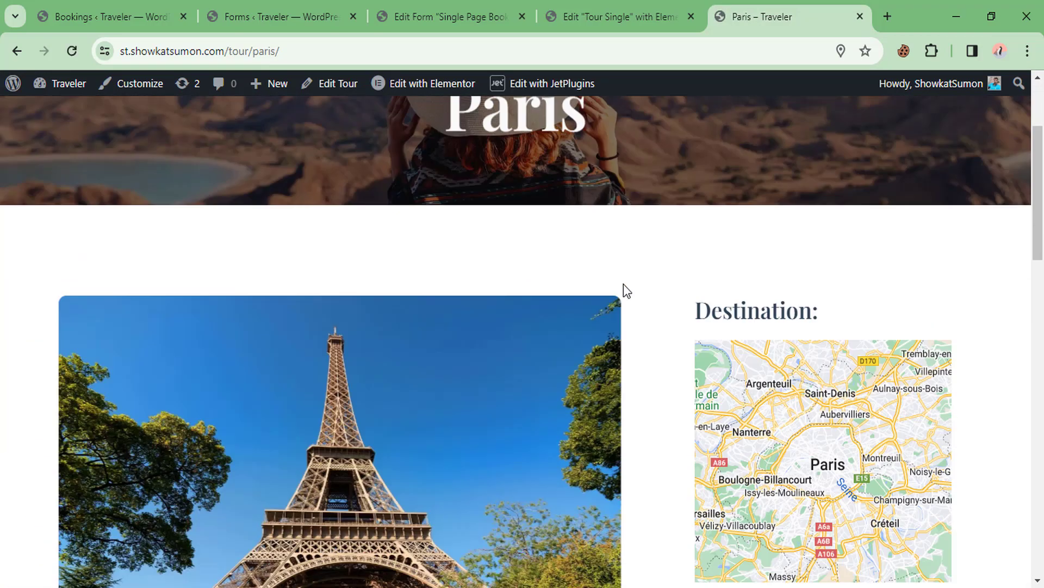
scroll(623, 284, down, 10)
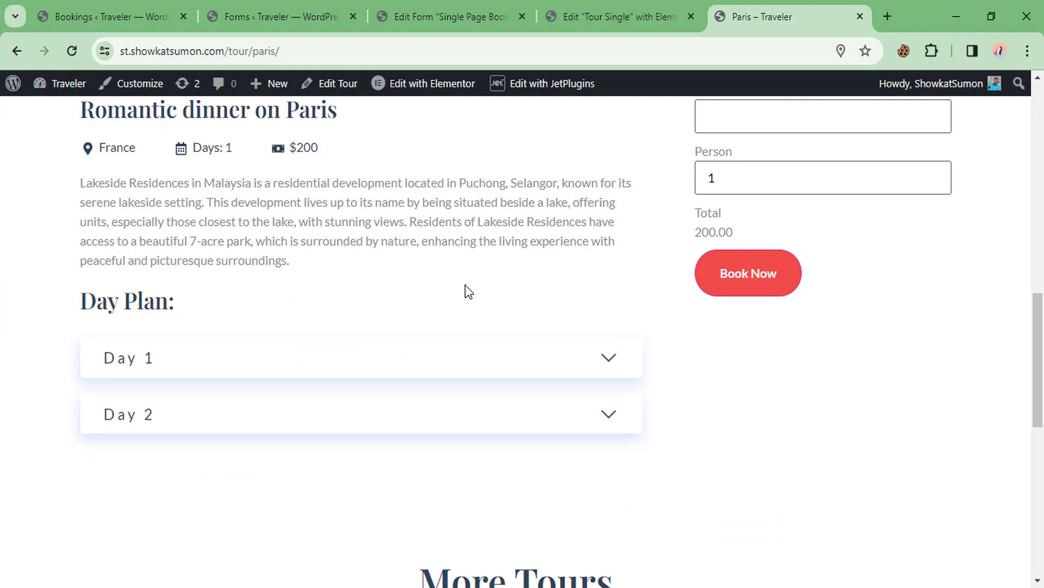
scroll(465, 285, up, 3)
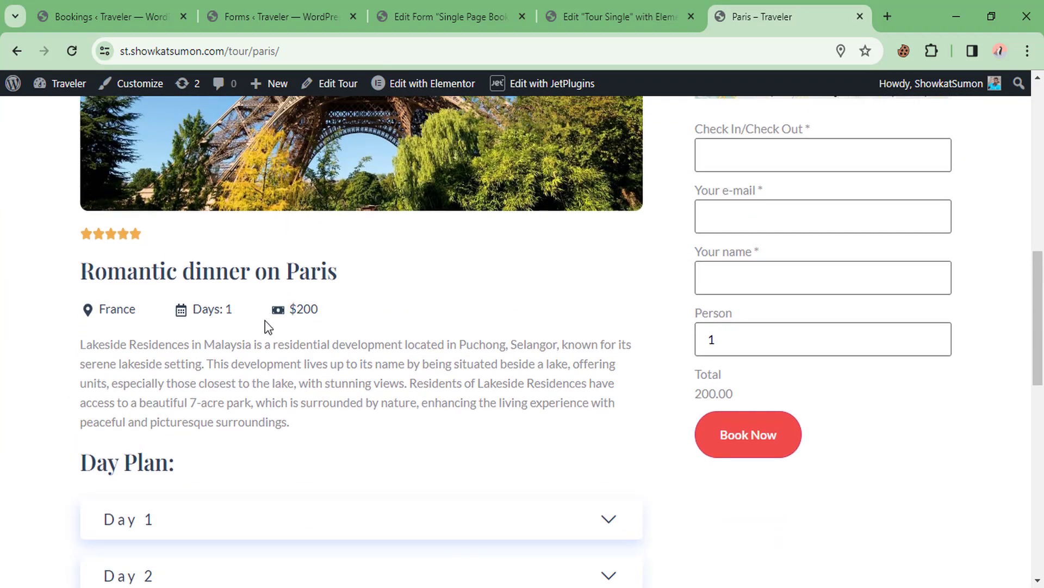
click(596, 346)
scroll(742, 231, up, 2)
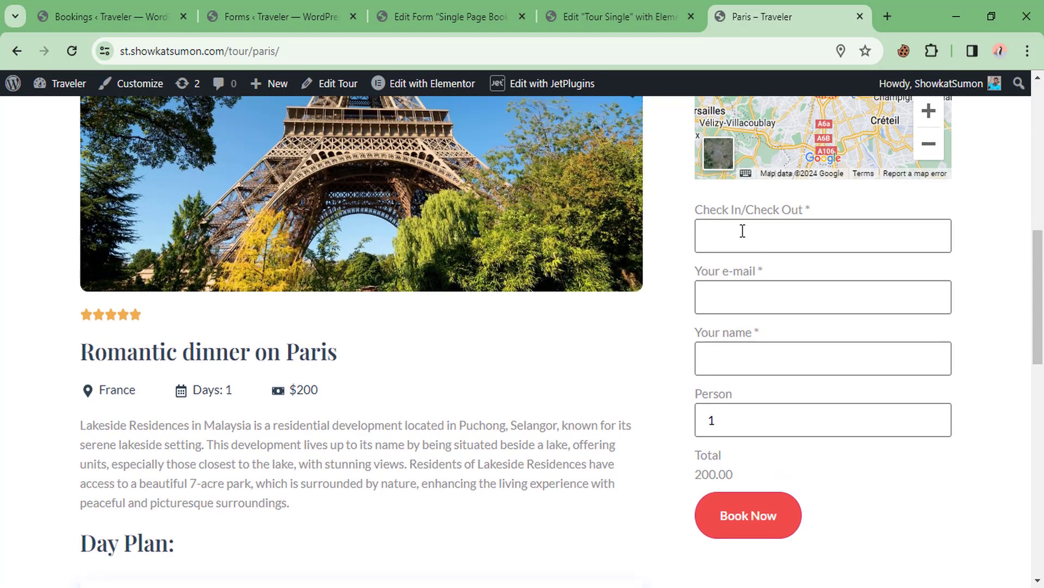
Book the Paris tour for 2024-04-23 with the guest's e-mail and name, 3 persons (600.00)
click(741, 235)
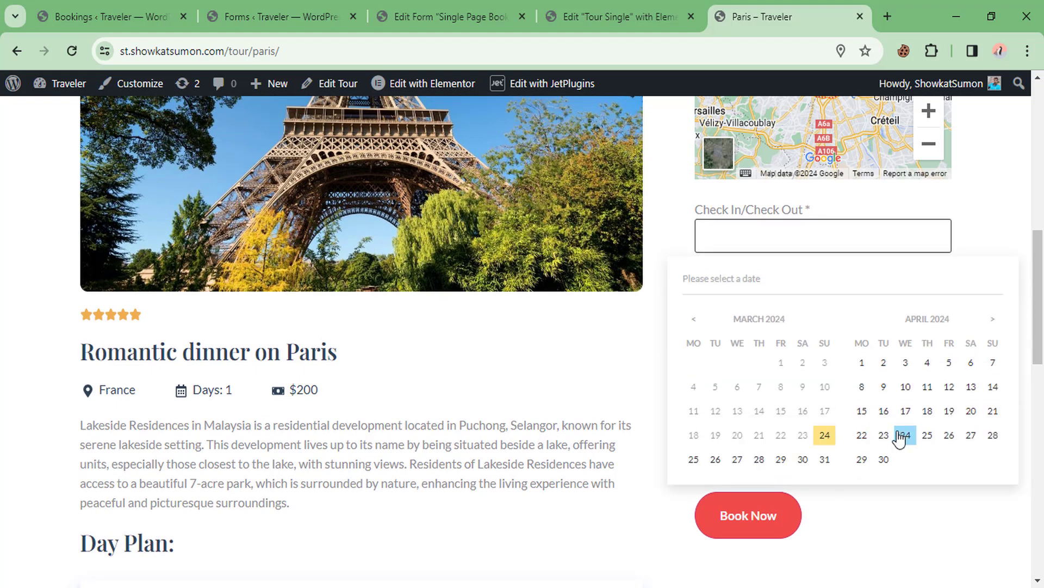
click(884, 435)
click(817, 338)
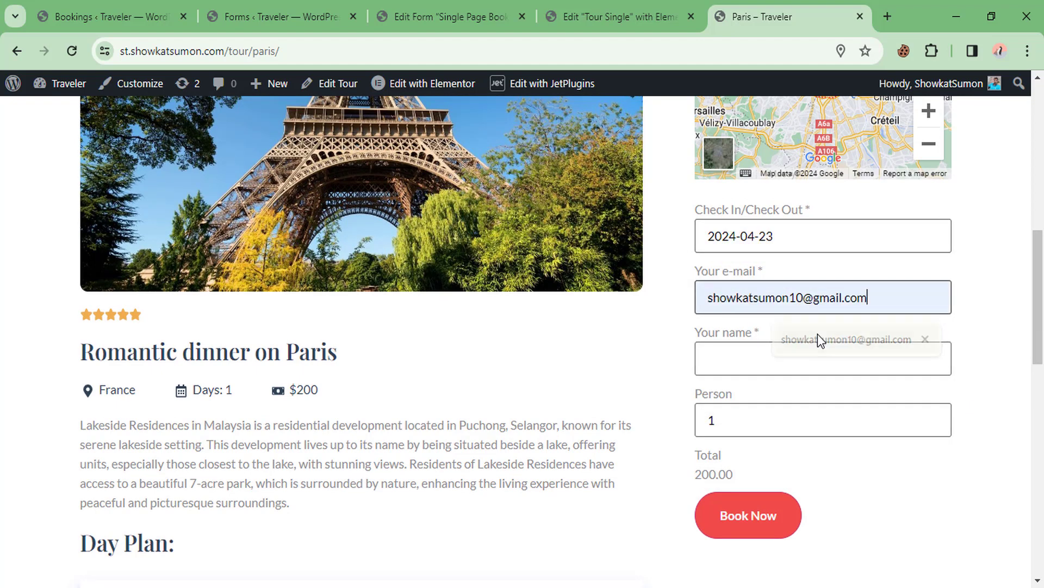
click(774, 365)
click(783, 400)
click(751, 420)
scroll(582, 424, down, 1)
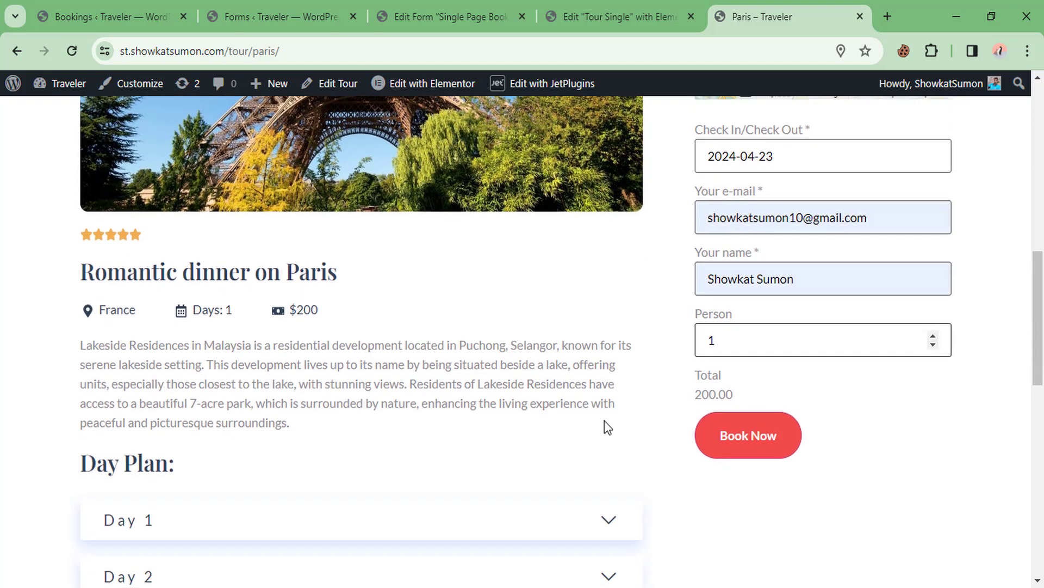
click(933, 334)
click(933, 334)
click(723, 436)
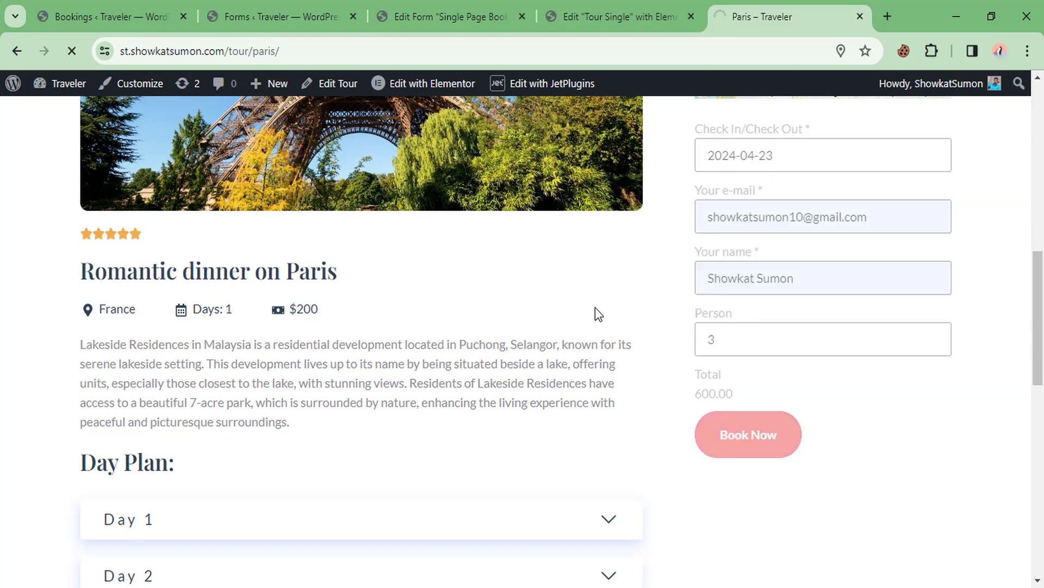
Review the checkout summary and place the 600.00 order with Cash on delivery
scroll(550, 305, down, 4)
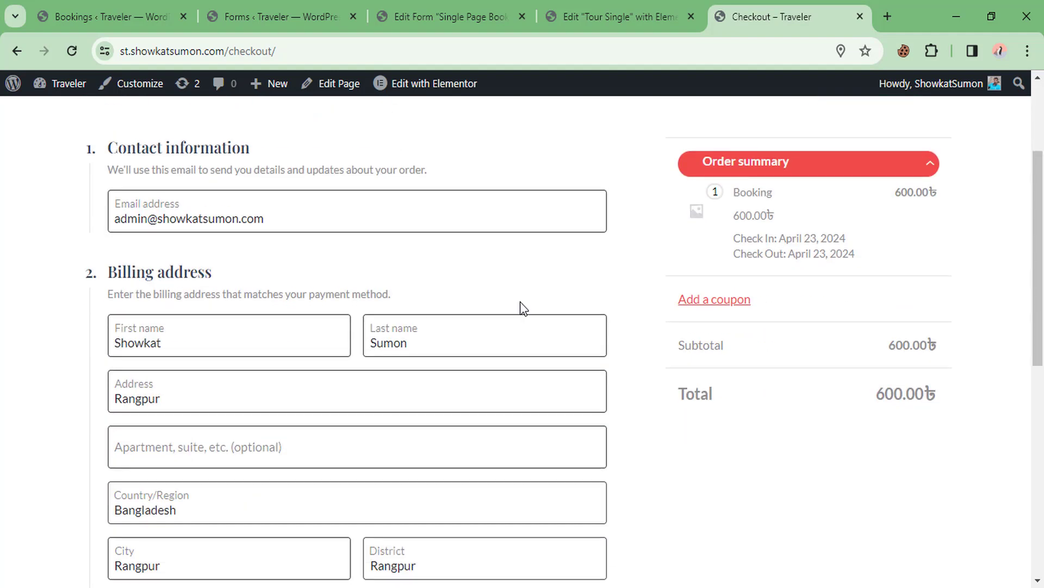
scroll(424, 277, down, 6)
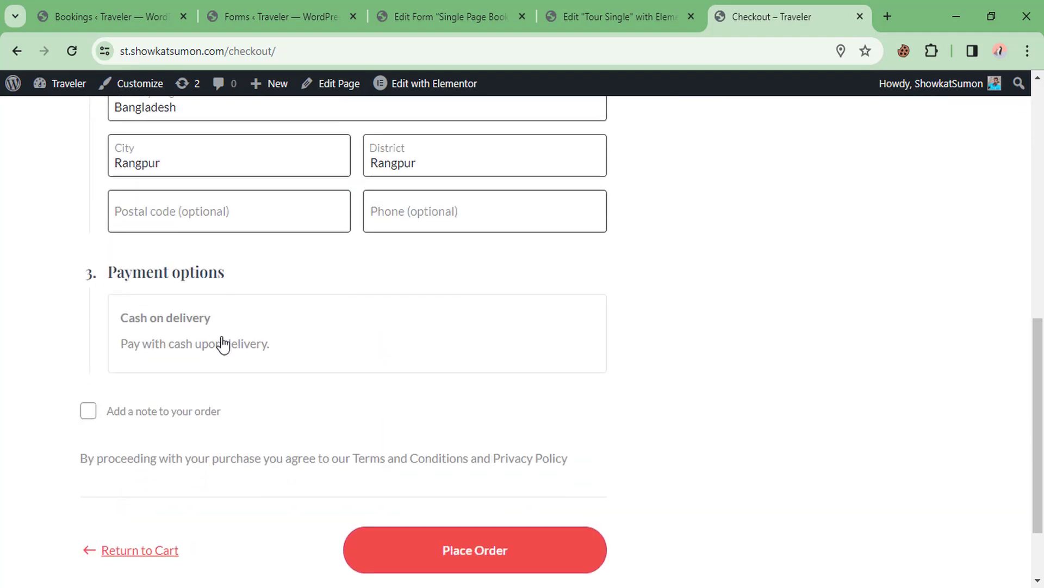
scroll(599, 338, down, 2)
scroll(588, 345, up, 10)
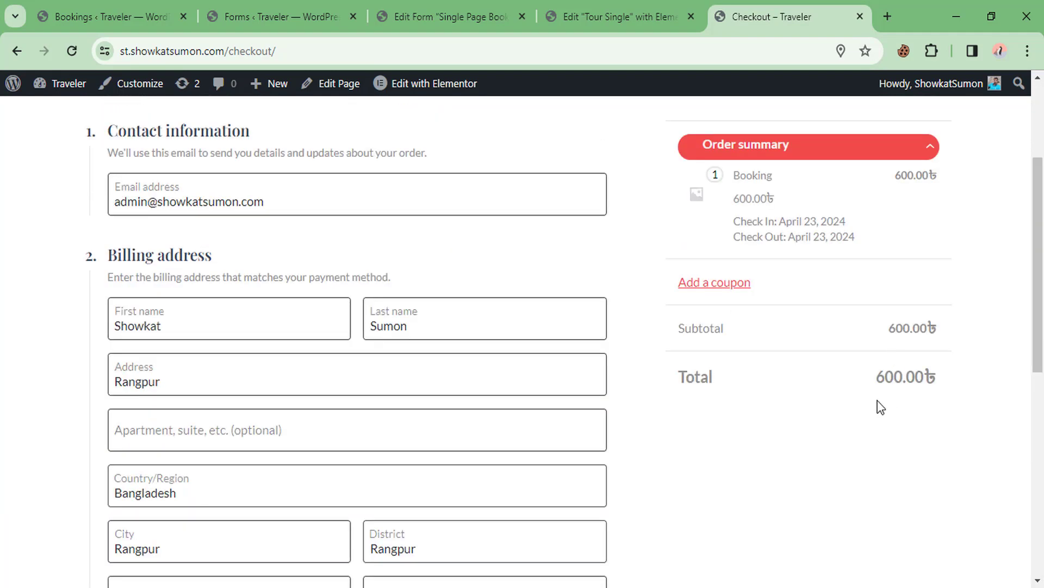
drag(916, 376, 790, 372)
scroll(761, 338, down, 9)
click(577, 438)
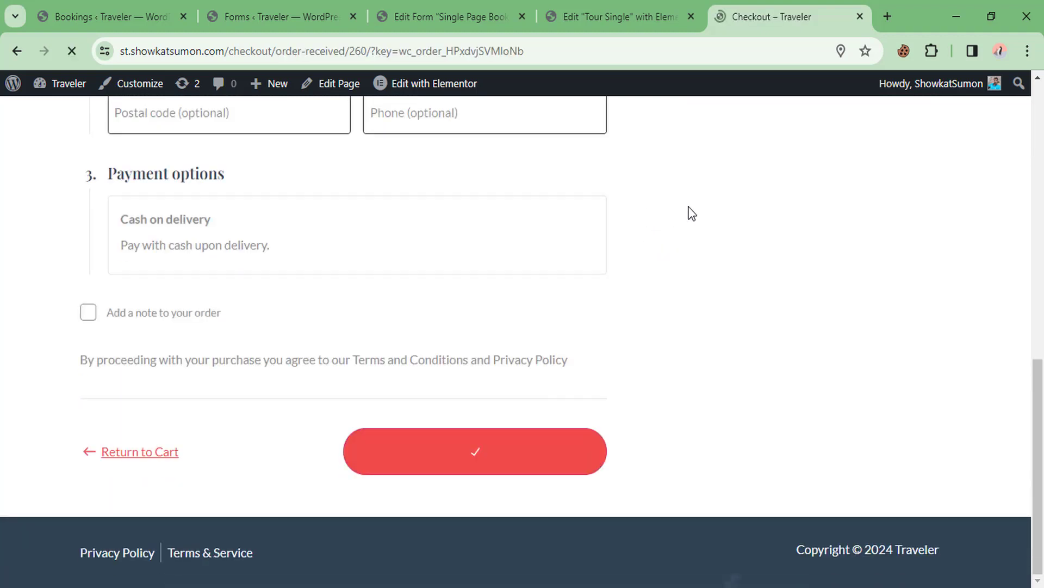
Return to JetBooking Bookings, close the old edit dialog, and reload to show the new Paris booking
click(143, 5)
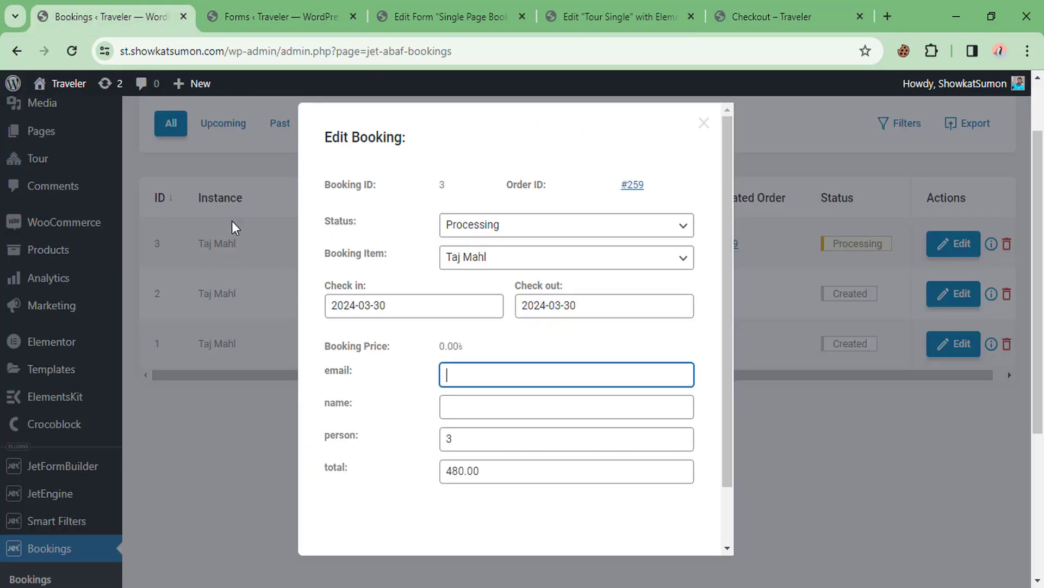
click(272, 168)
right_click(304, 173)
click(321, 228)
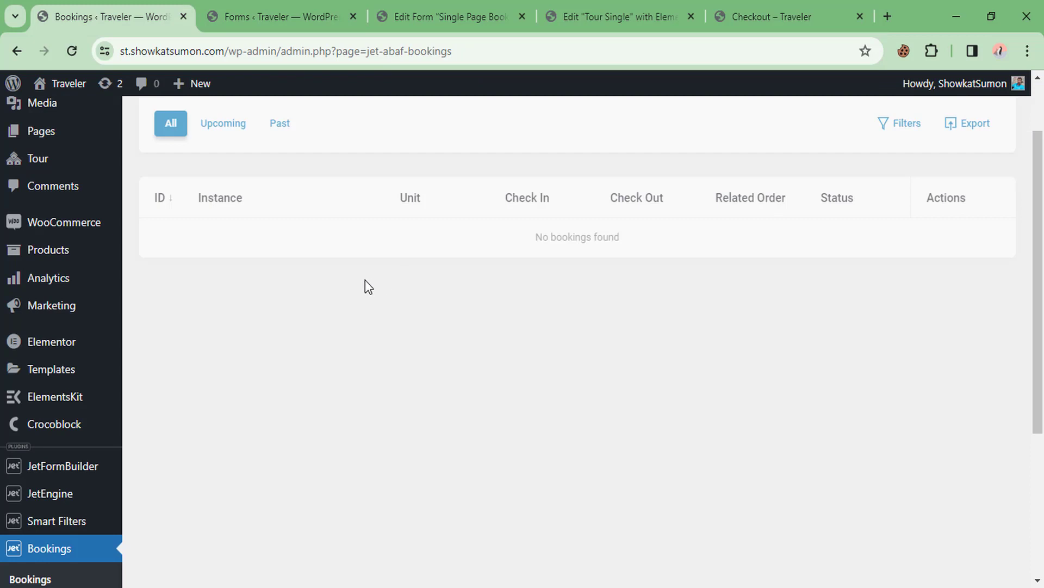
drag(196, 243, 256, 244)
click(308, 243)
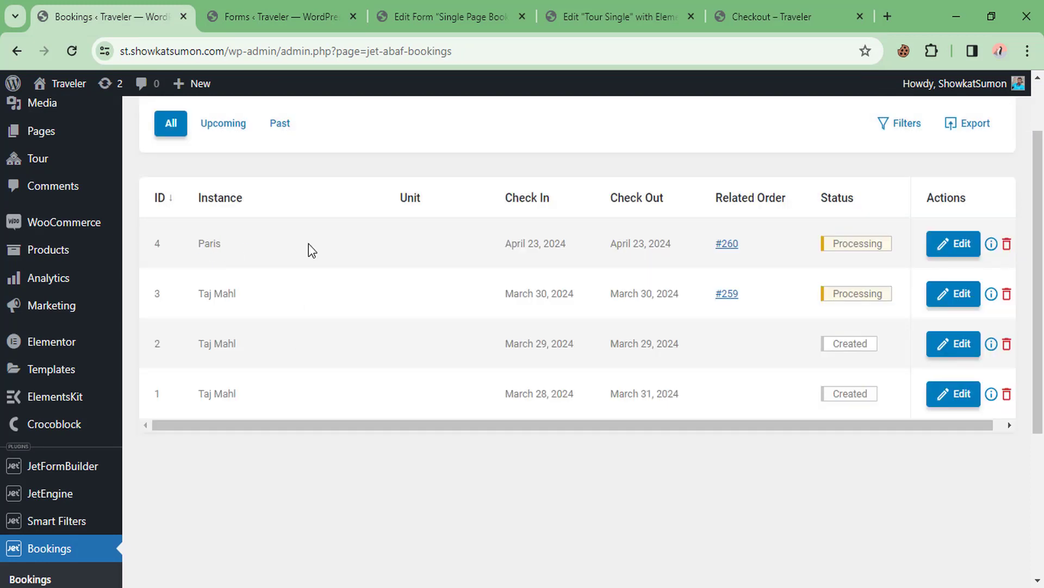
Open booking 4 and check its saved e-mail, name, 3 persons and 600.00 total
click(958, 252)
scroll(493, 310, down, 2)
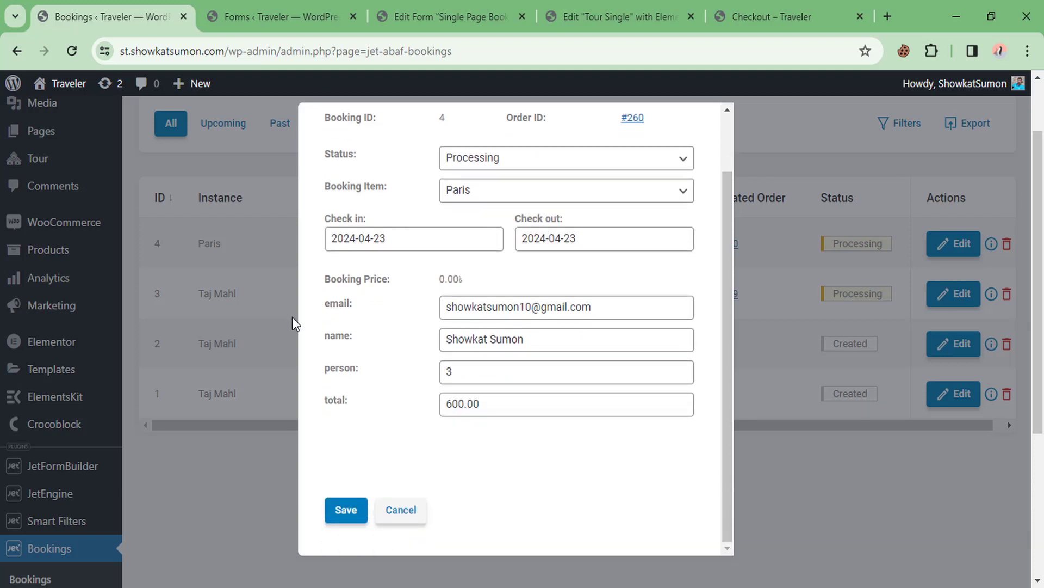
double_click(536, 303)
key(Tab)
key(Tab)
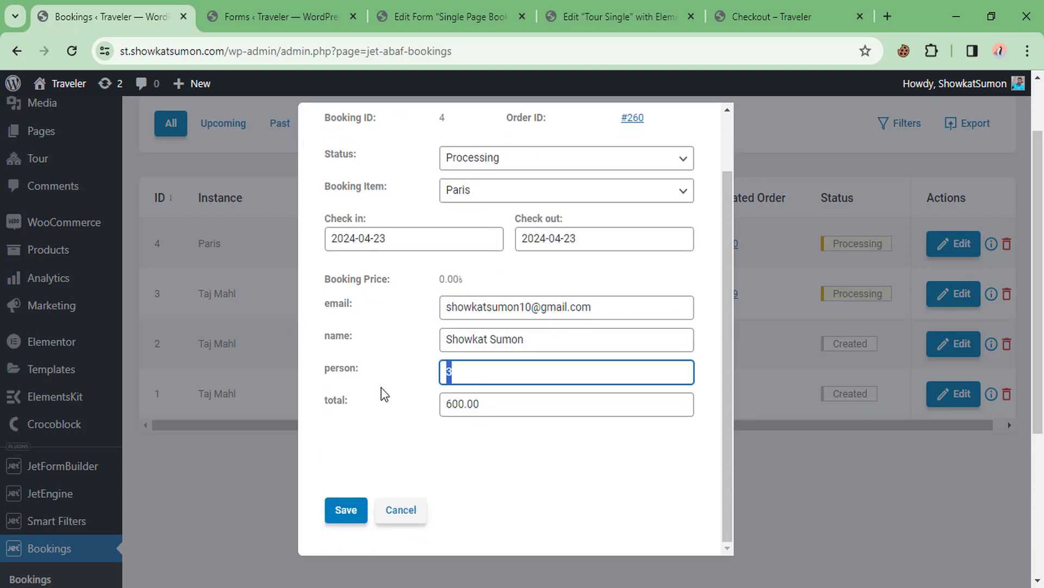
key(Tab)
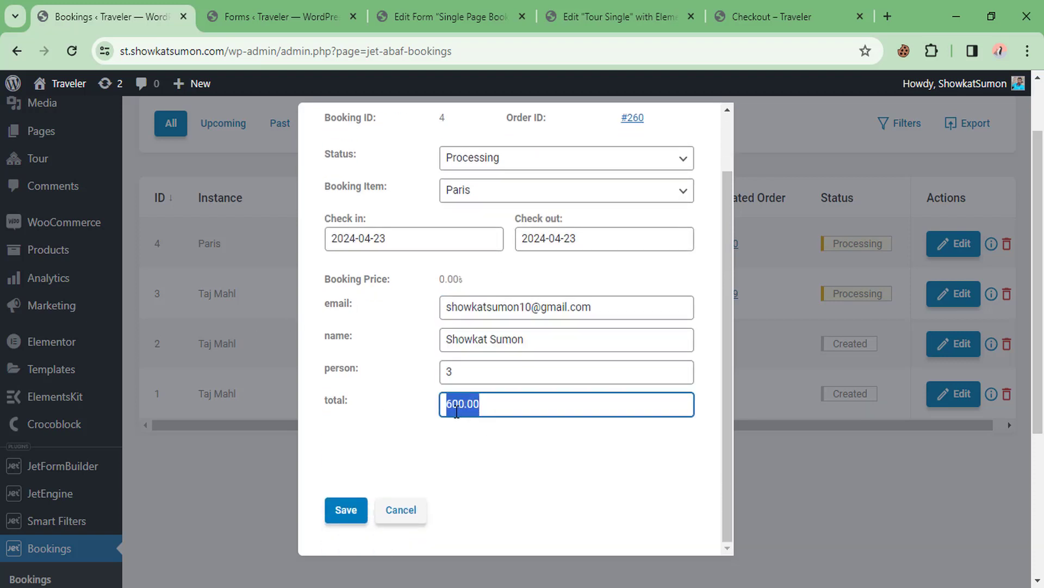
scroll(387, 280, up, 2)
scroll(408, 291, down, 6)
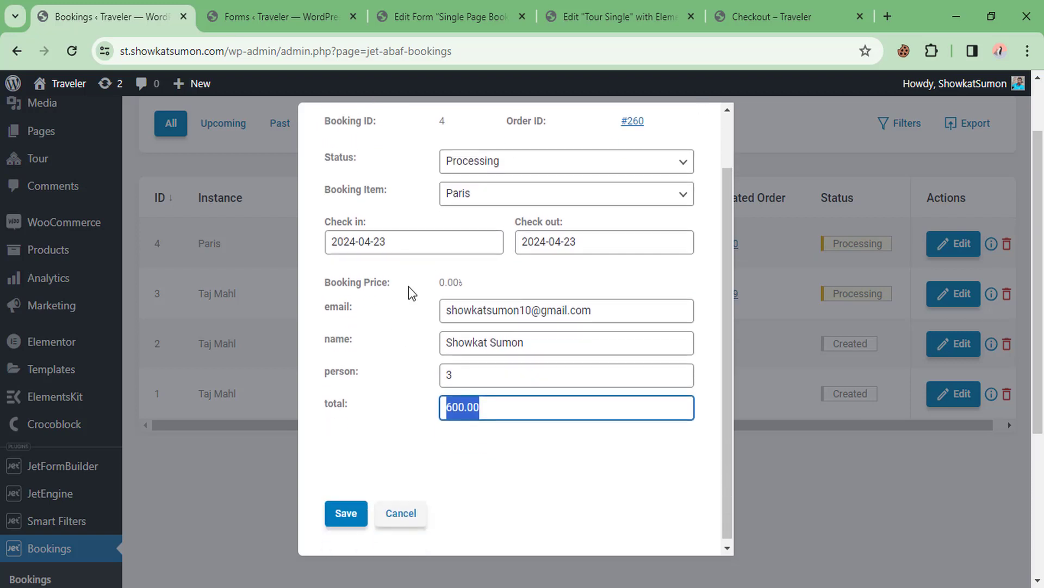
scroll(478, 361, up, 2)
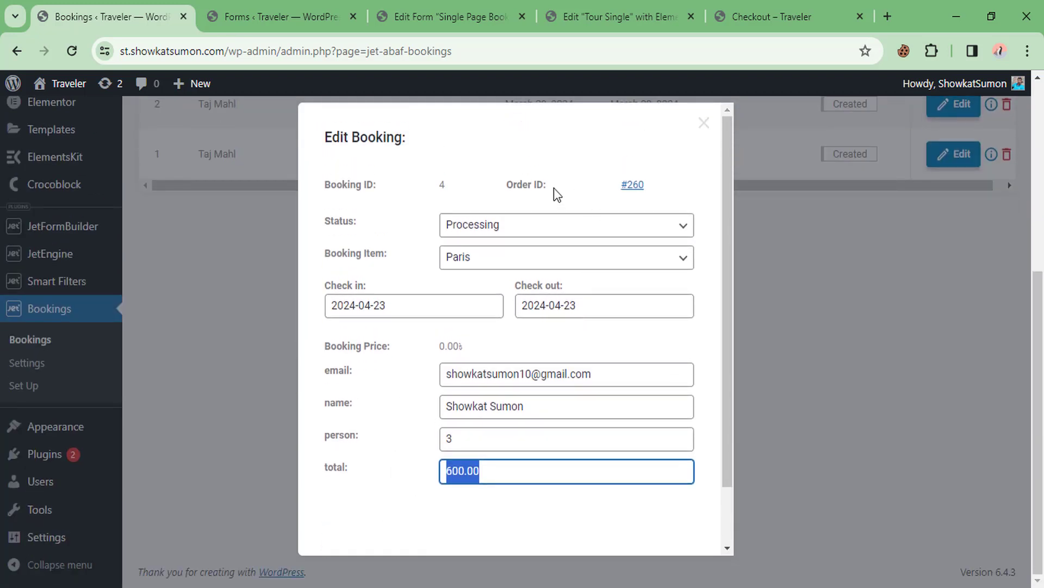
Set booking 4's status to Created
click(506, 225)
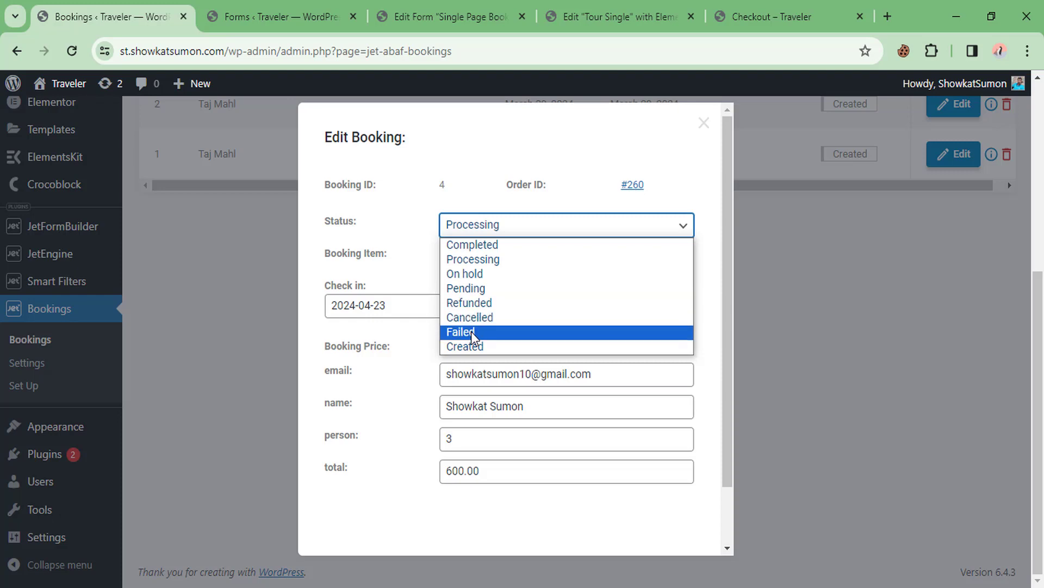
click(473, 351)
scroll(452, 364, down, 1)
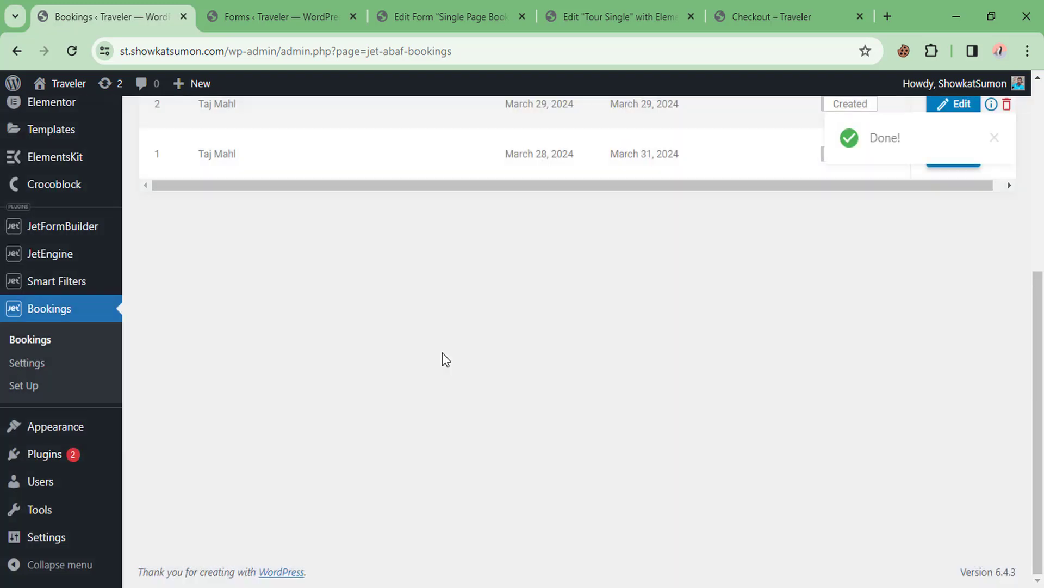
scroll(443, 352, up, 3)
scroll(443, 353, up, 3)
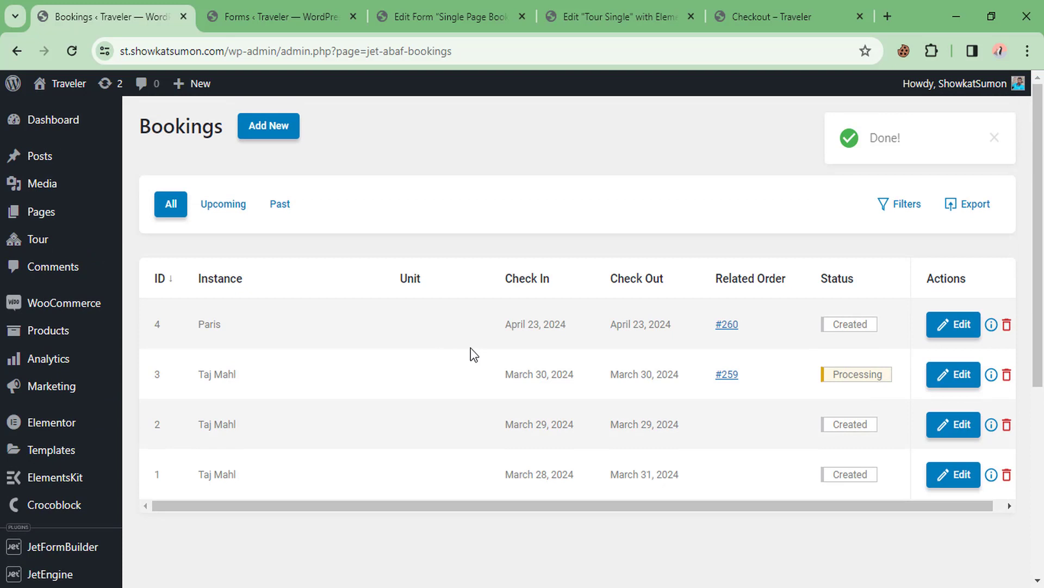
Go to WooCommerce Orders, listing the 600.00 and 480.00 processing orders
mouse_move(72, 314)
click(154, 329)
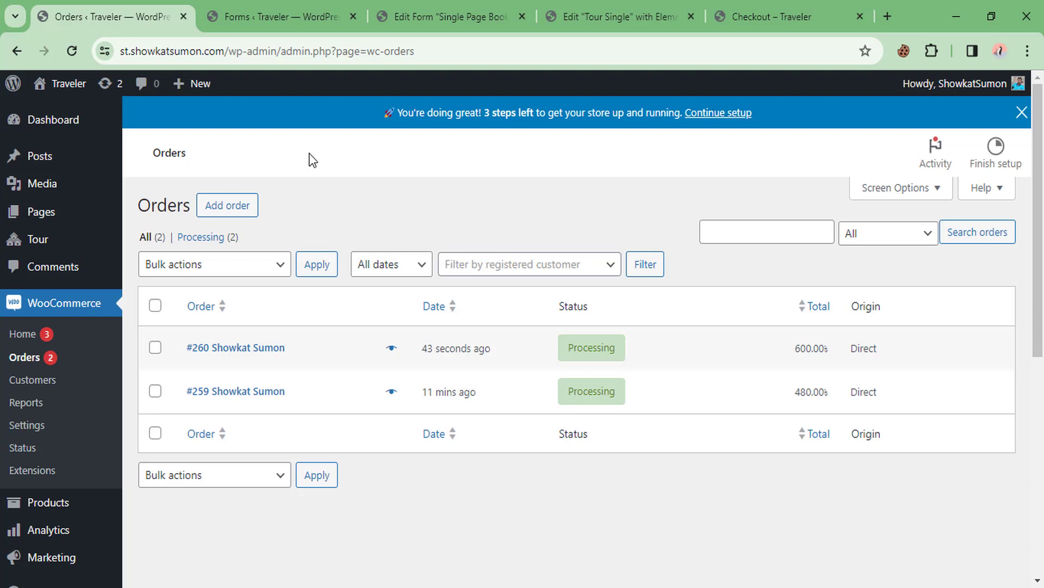
scroll(47, 304, down, 7)
mouse_move(53, 435)
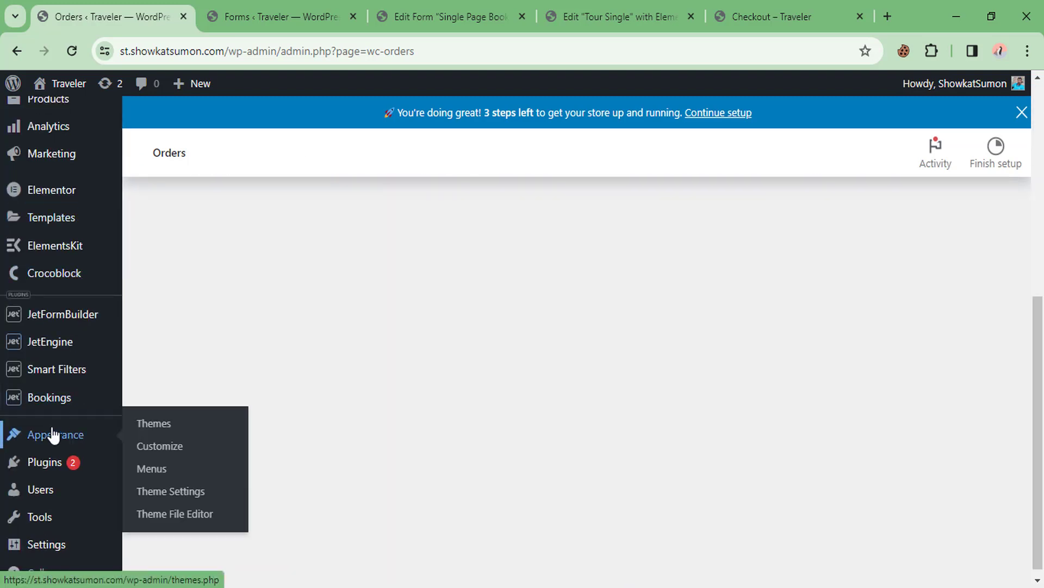
mouse_move(55, 342)
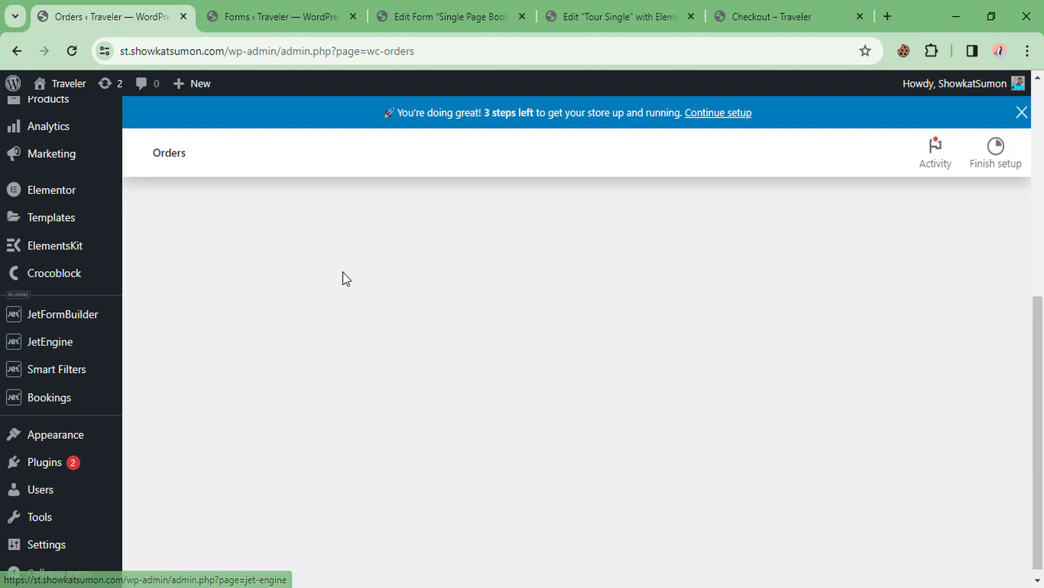
scroll(343, 272, up, 1)
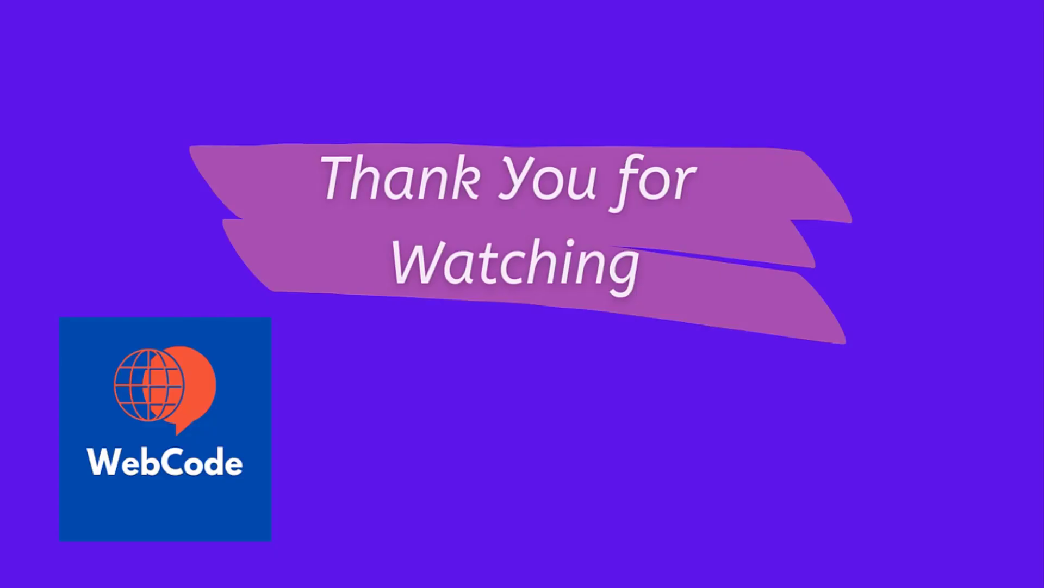